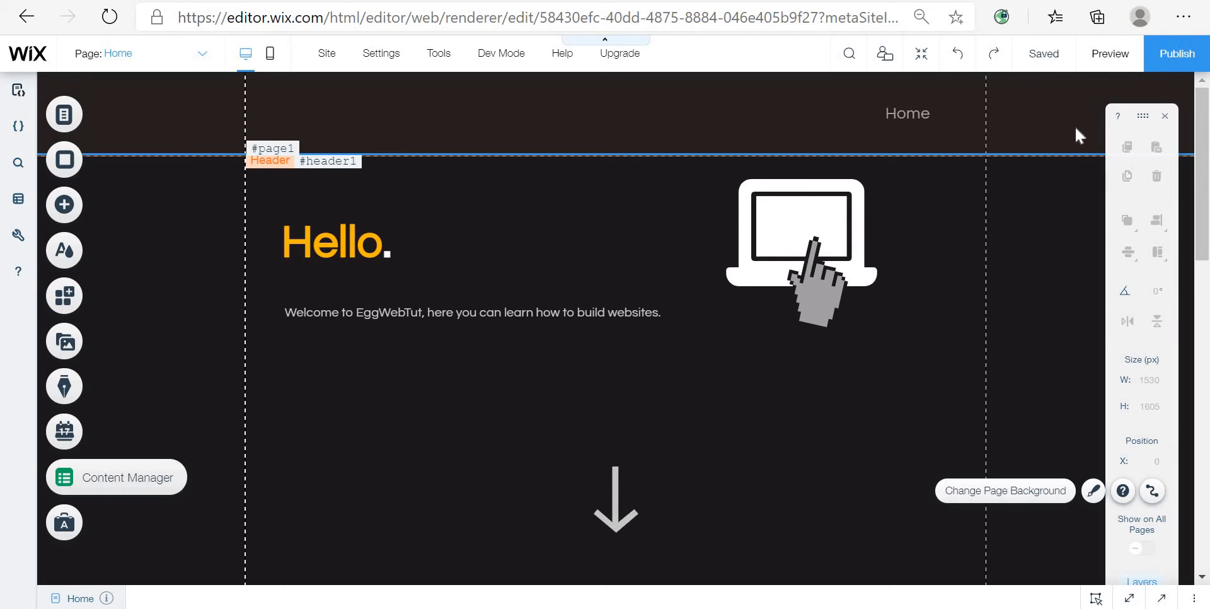
# Step: Preview the home page and return to the editor
pyautogui.click(1114, 66)
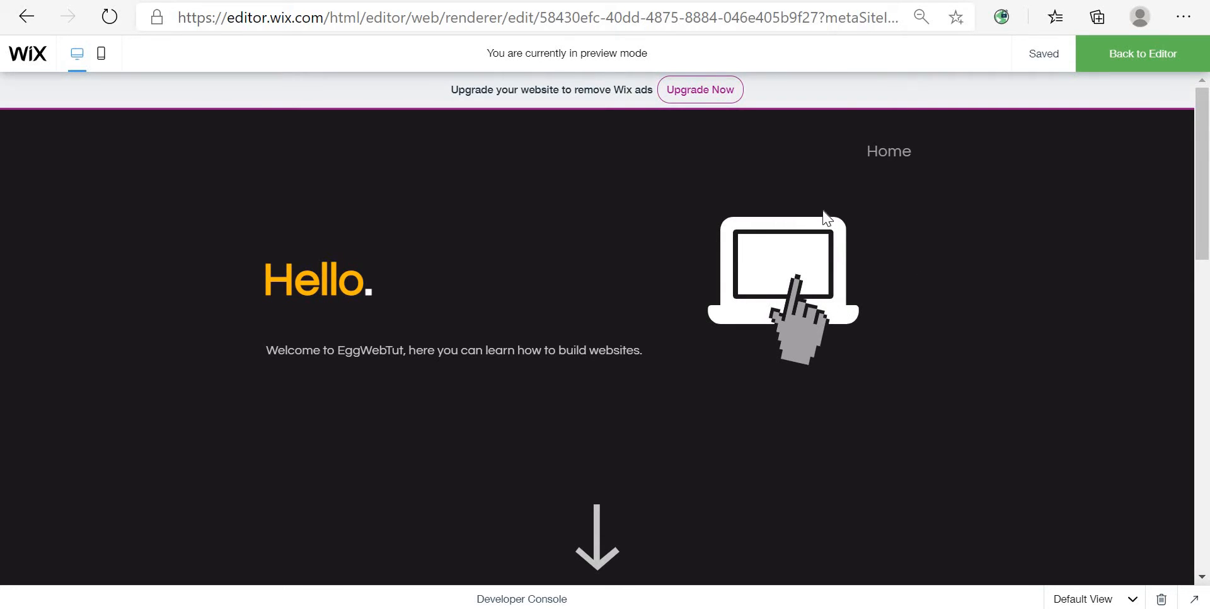
pyautogui.hotkey('ctrl', 'a')
pyautogui.click(916, 256)
pyautogui.tripleClick(883, 296)
pyautogui.moveTo(812, 256); pyautogui.dragTo(1050, 273)
pyautogui.click(1043, 239)
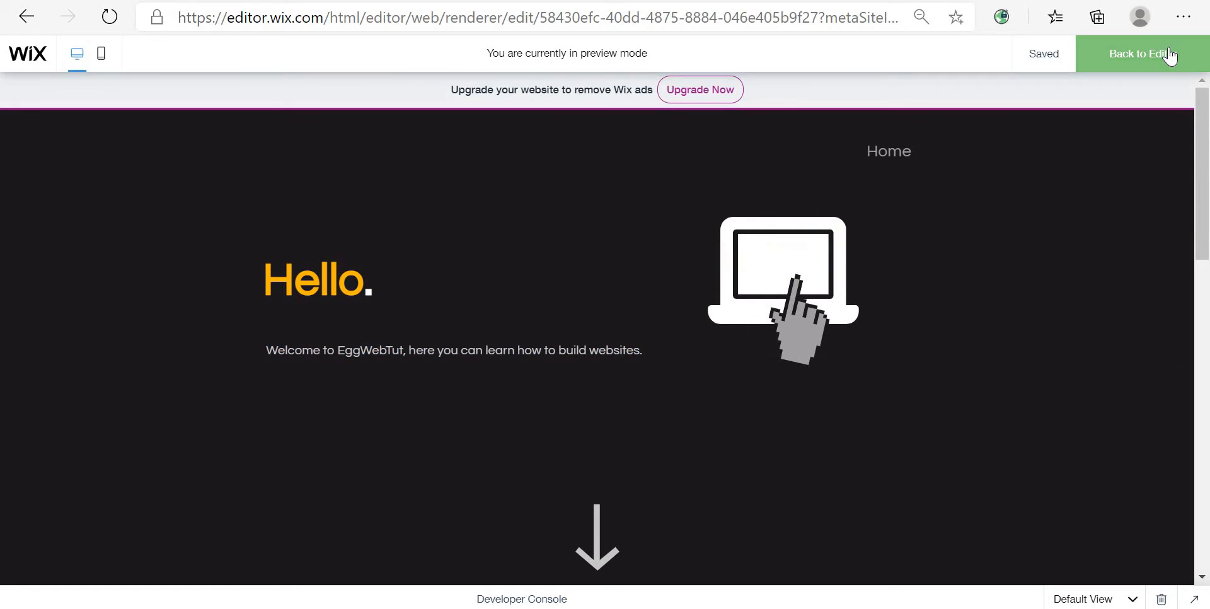
pyautogui.click(1169, 55)
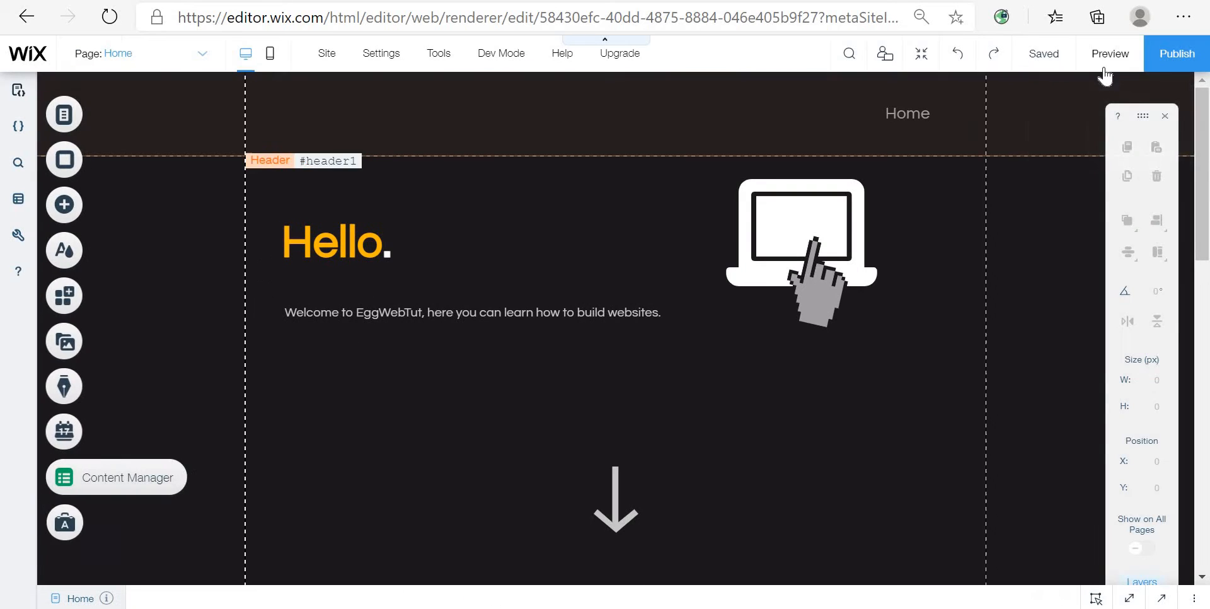
# Step: Preview the site again and scroll through all its sections, then return to the editor
pyautogui.click(1105, 68)
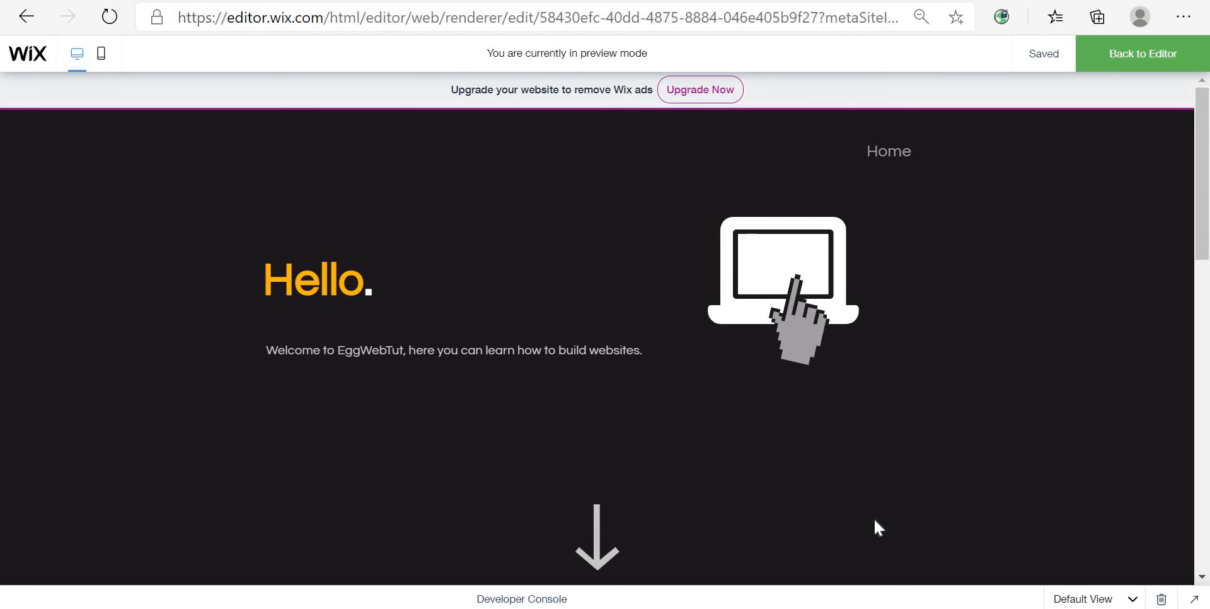
pyautogui.scroll(-3, 903, 535)
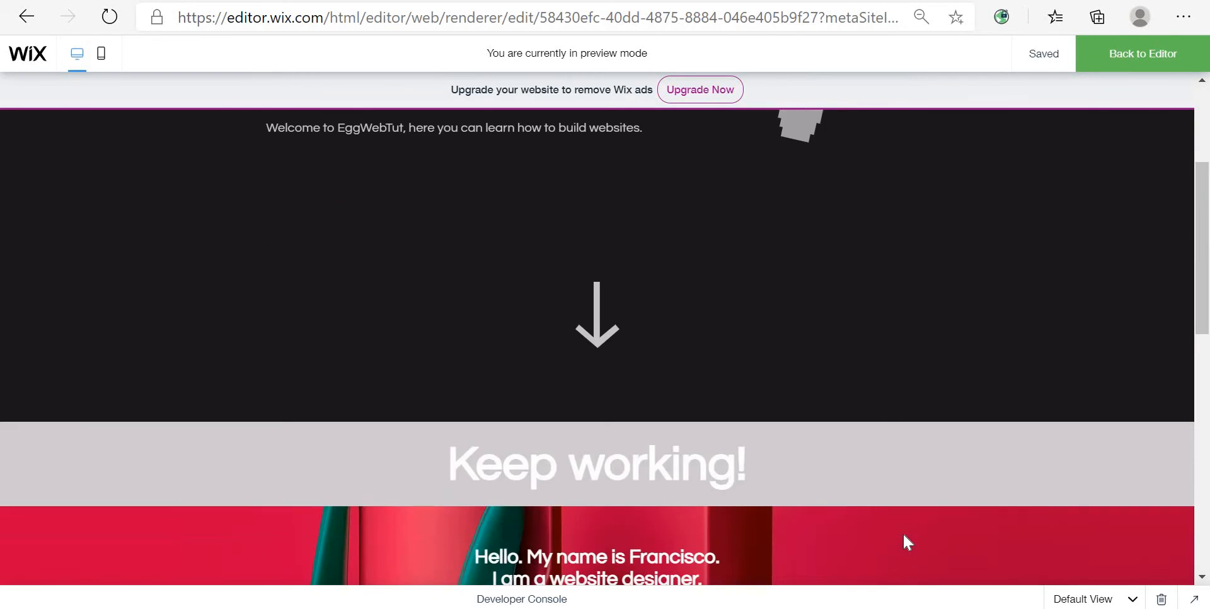
pyautogui.scroll(4, 1001, 414)
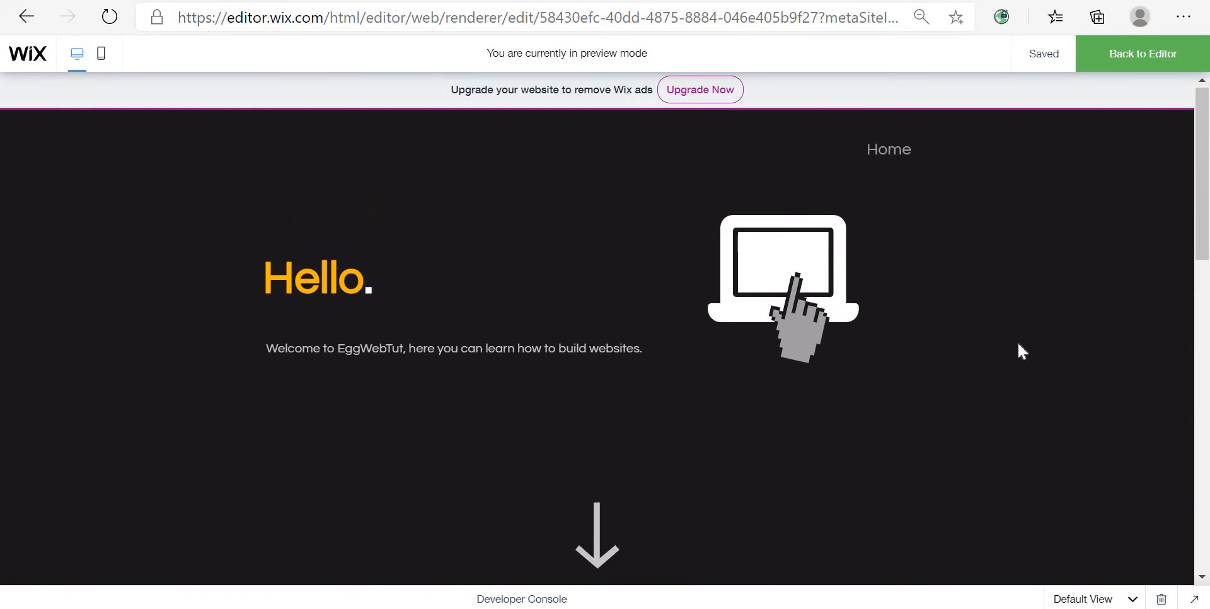
pyautogui.click(1159, 57)
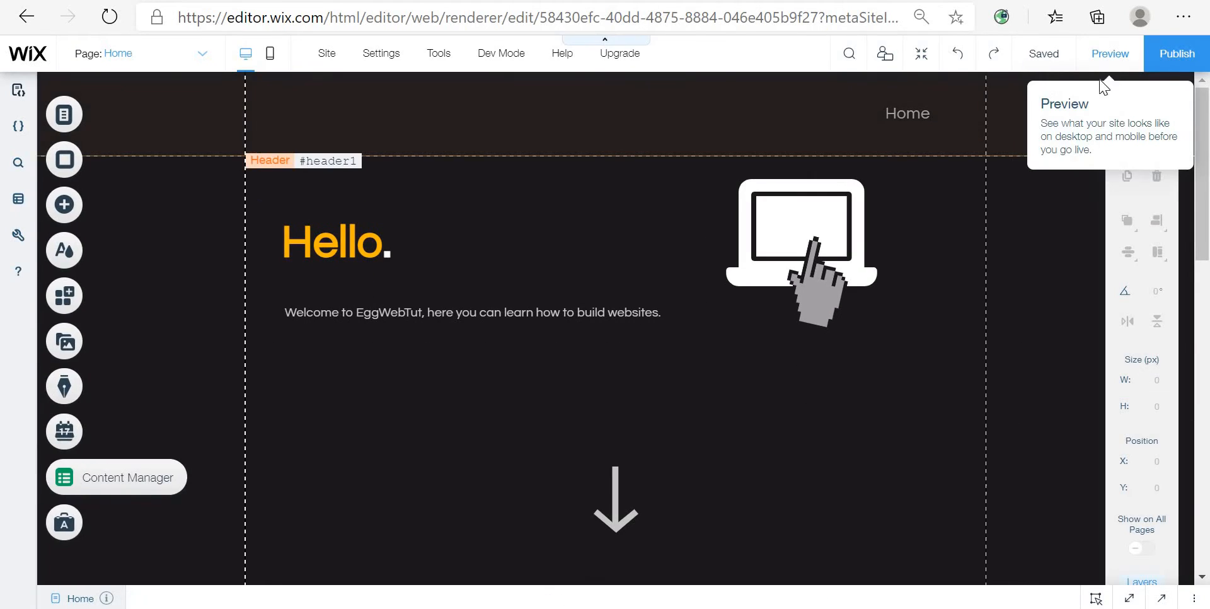
pyautogui.hotkey('ctrl', 'shift', 'p')
pyautogui.scroll(-5, 980, 337)
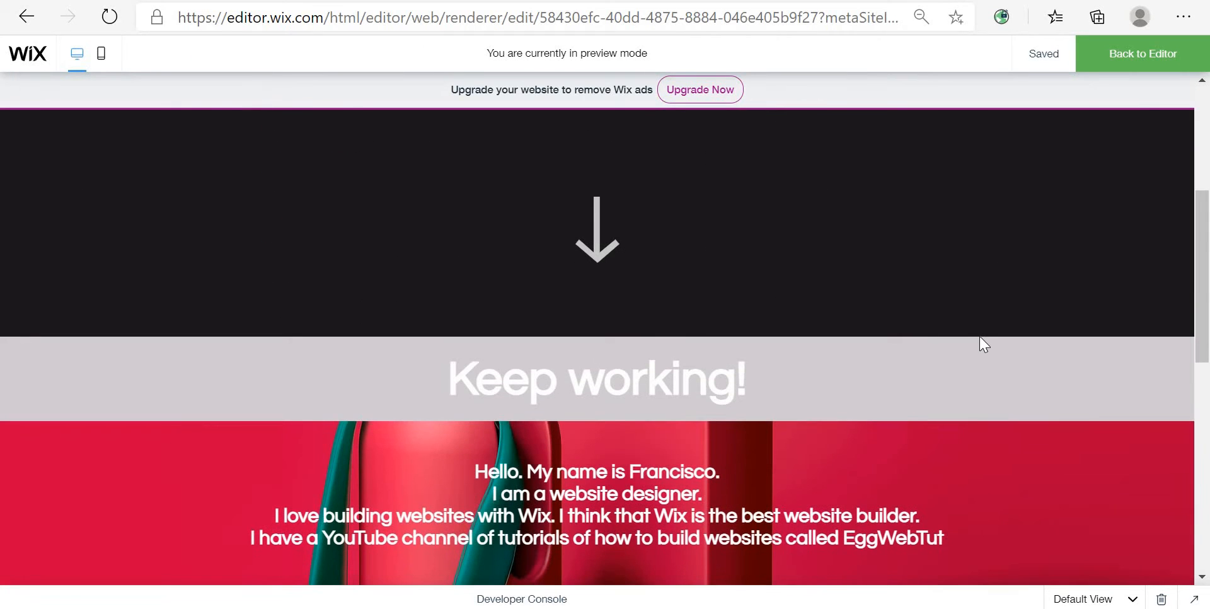
pyautogui.scroll(-3, 989, 421)
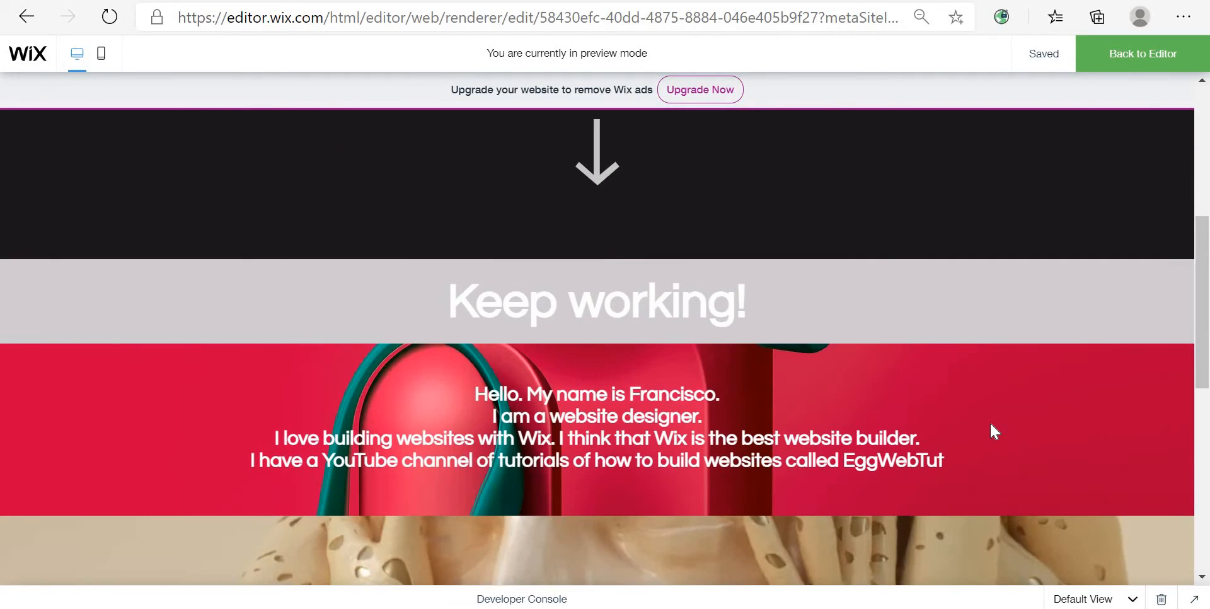
pyautogui.scroll(-4, 992, 424)
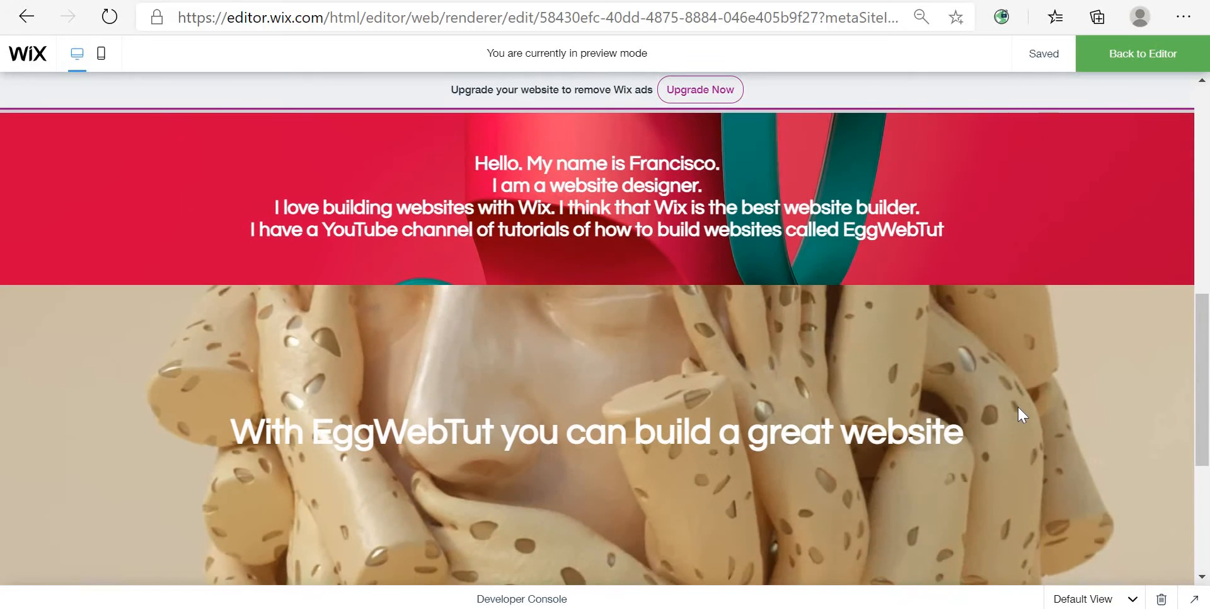
pyautogui.scroll(-3, 1018, 415)
pyautogui.scroll(10, 1018, 415)
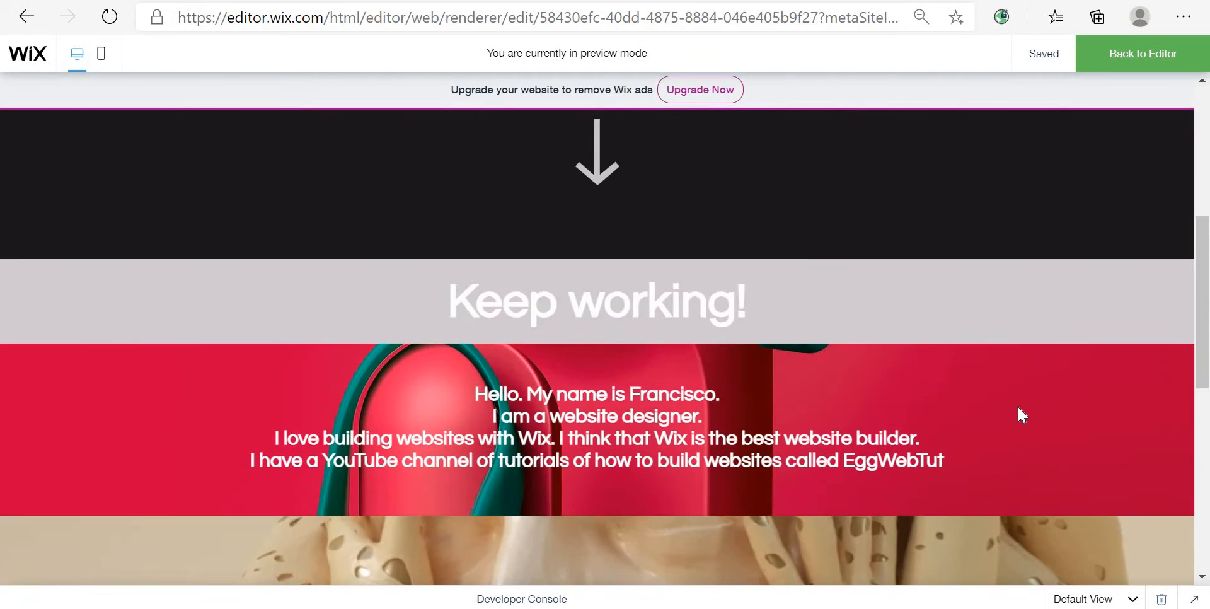
pyautogui.scroll(-8, 1021, 415)
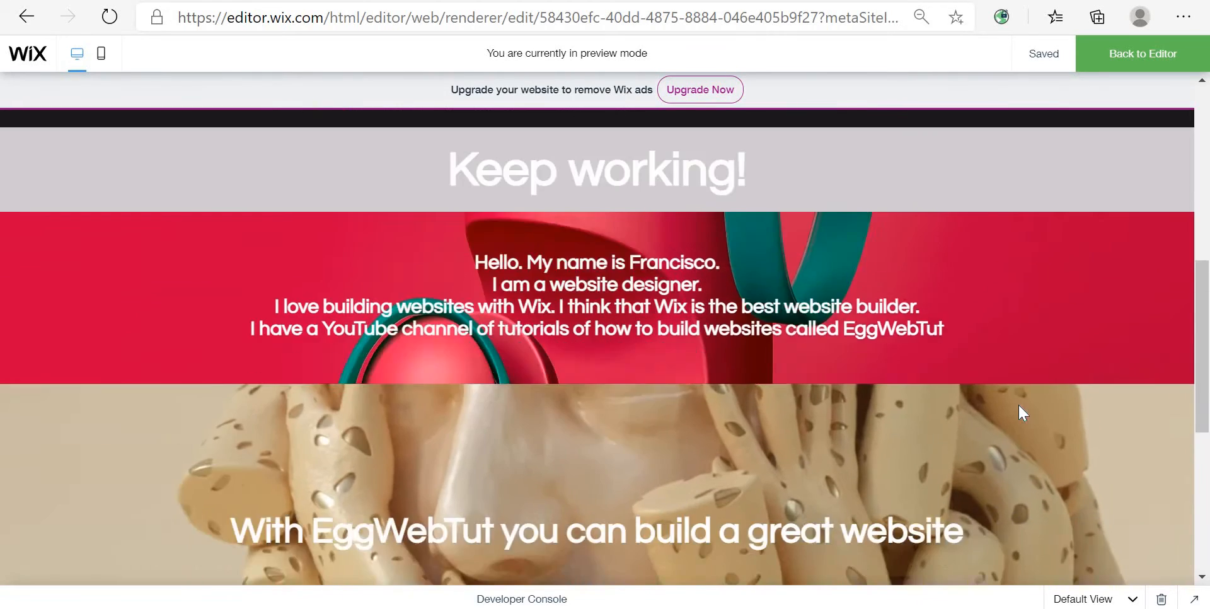
pyautogui.scroll(-2, 1019, 406)
pyautogui.scroll(10, 1019, 406)
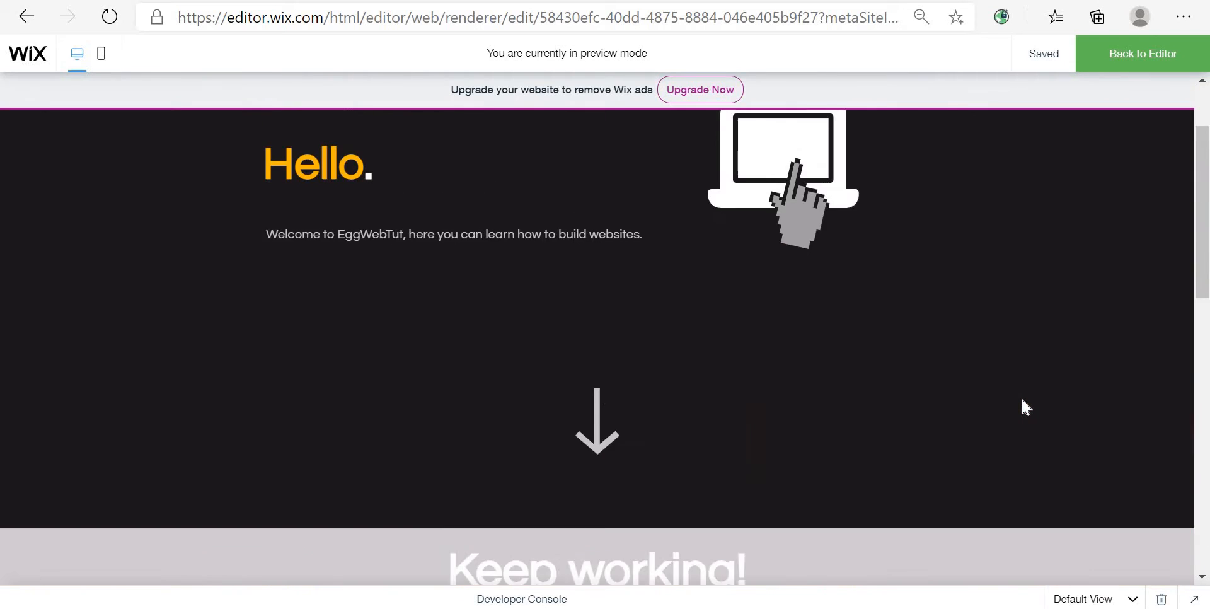
pyautogui.scroll(-10, 1022, 401)
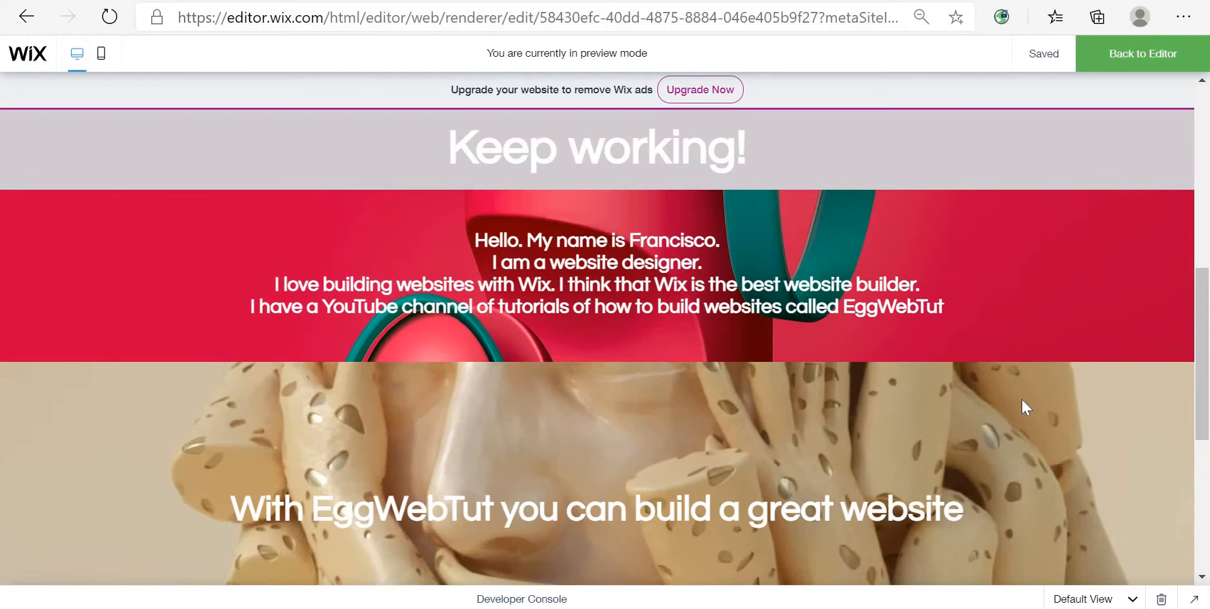
pyautogui.scroll(10, 1022, 407)
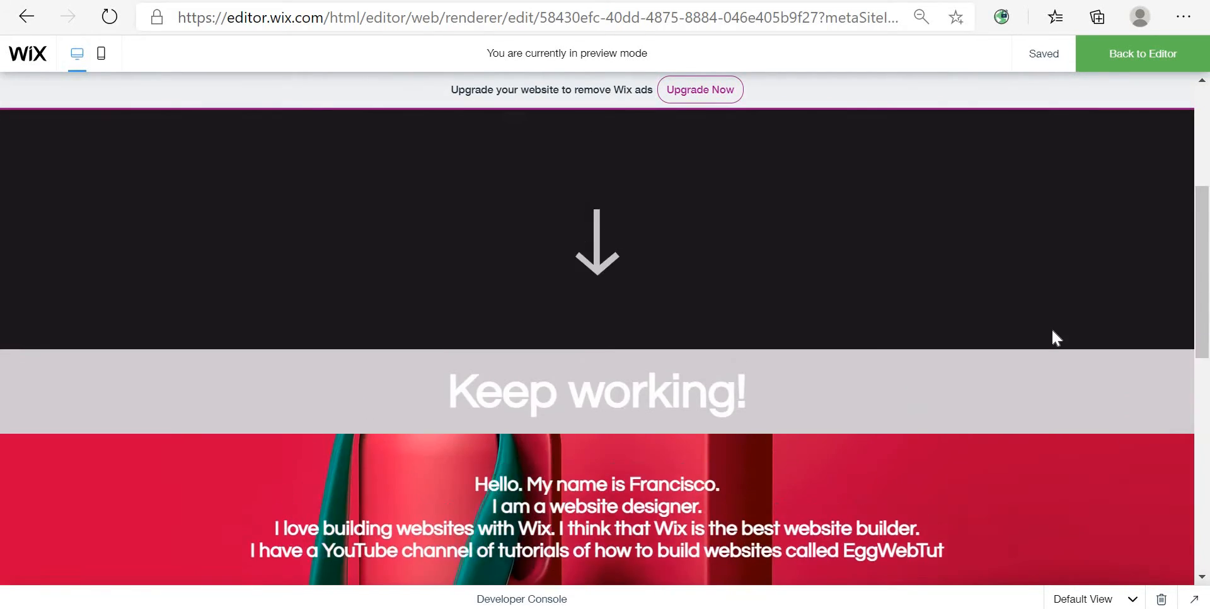
pyautogui.scroll(-12, 1058, 335)
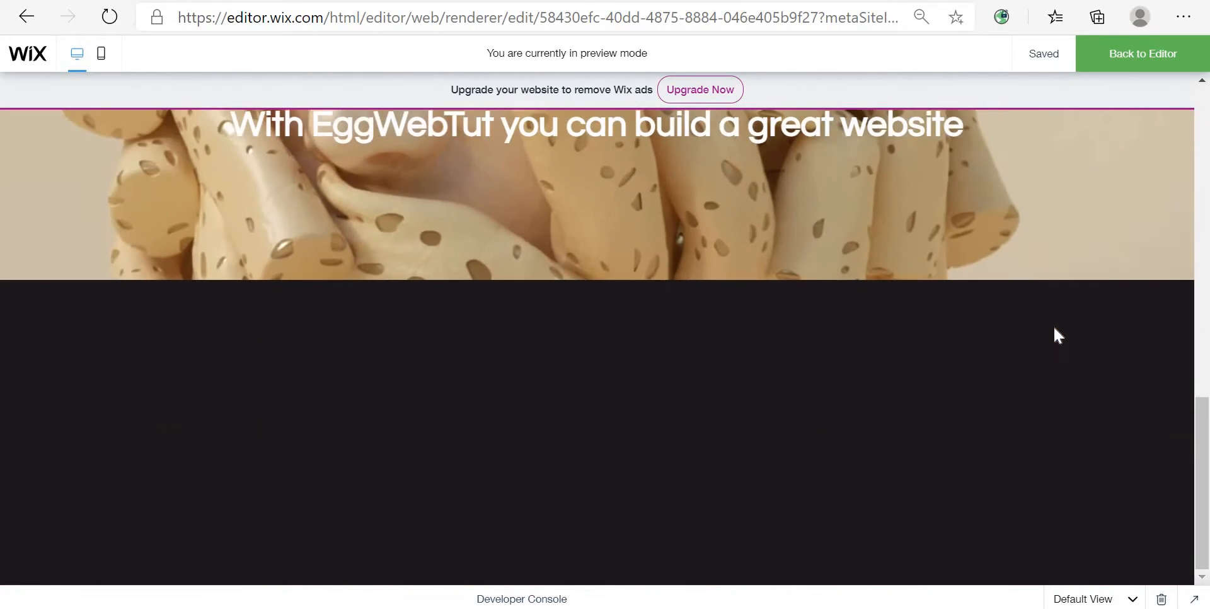
pyautogui.scroll(4, 1053, 340)
pyautogui.scroll(6, 1047, 343)
pyautogui.scroll(-7, 1041, 350)
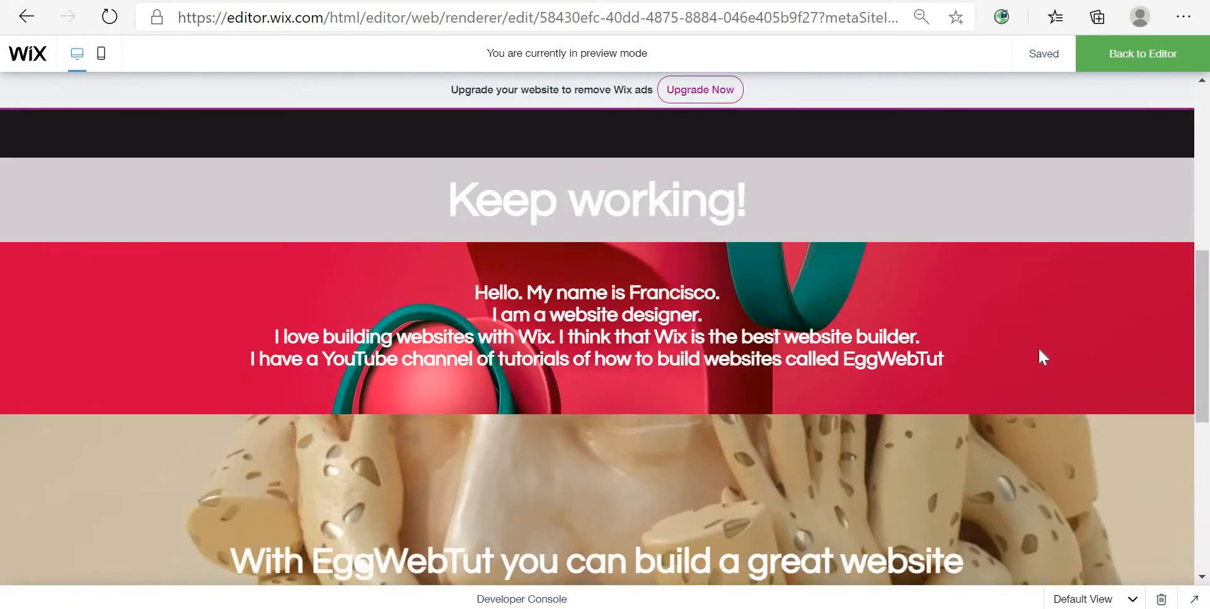
pyautogui.scroll(-2, 1039, 347)
pyautogui.scroll(9, 1038, 345)
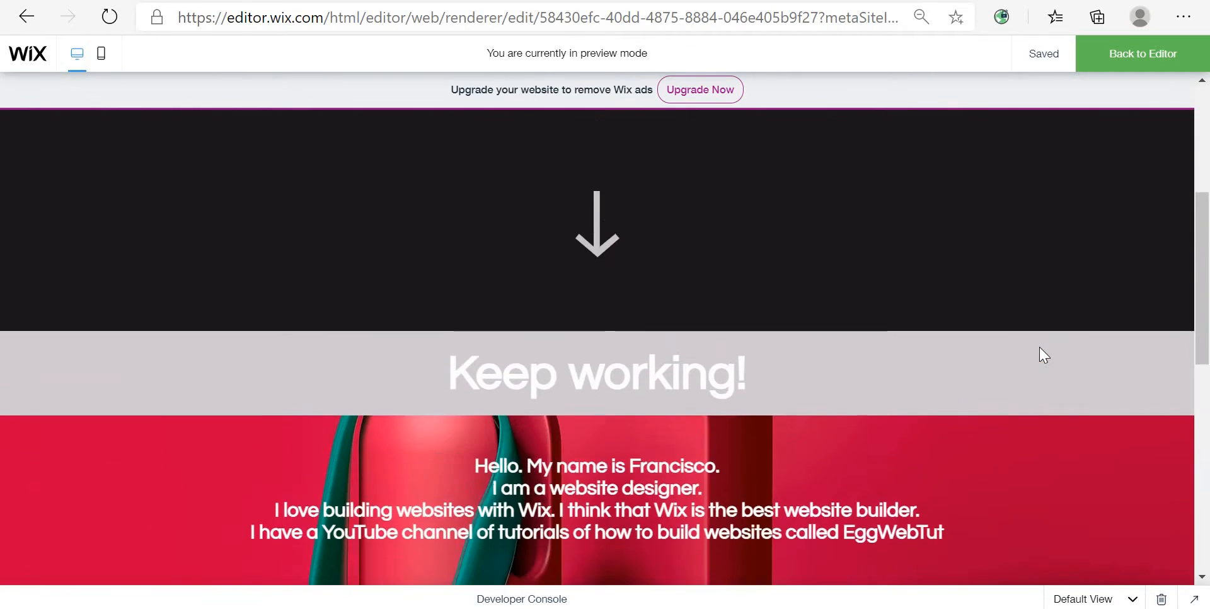
pyautogui.scroll(-6, 1038, 346)
pyautogui.scroll(-3, 1040, 349)
pyautogui.scroll(4, 1040, 350)
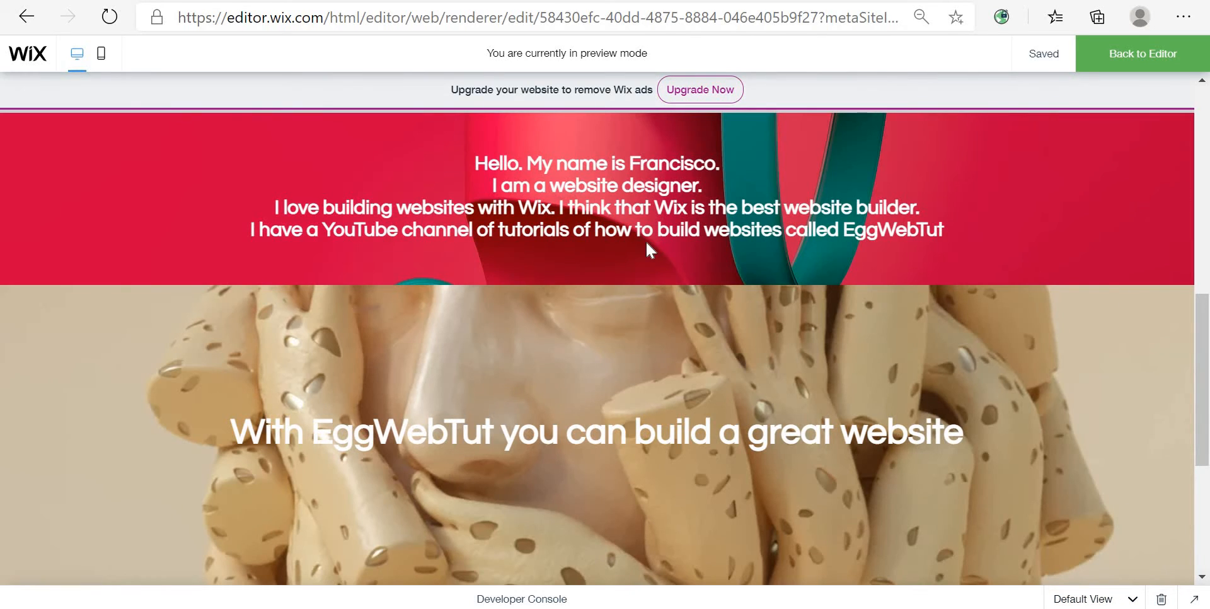
pyautogui.scroll(-3, 645, 240)
pyautogui.scroll(2, 754, 200)
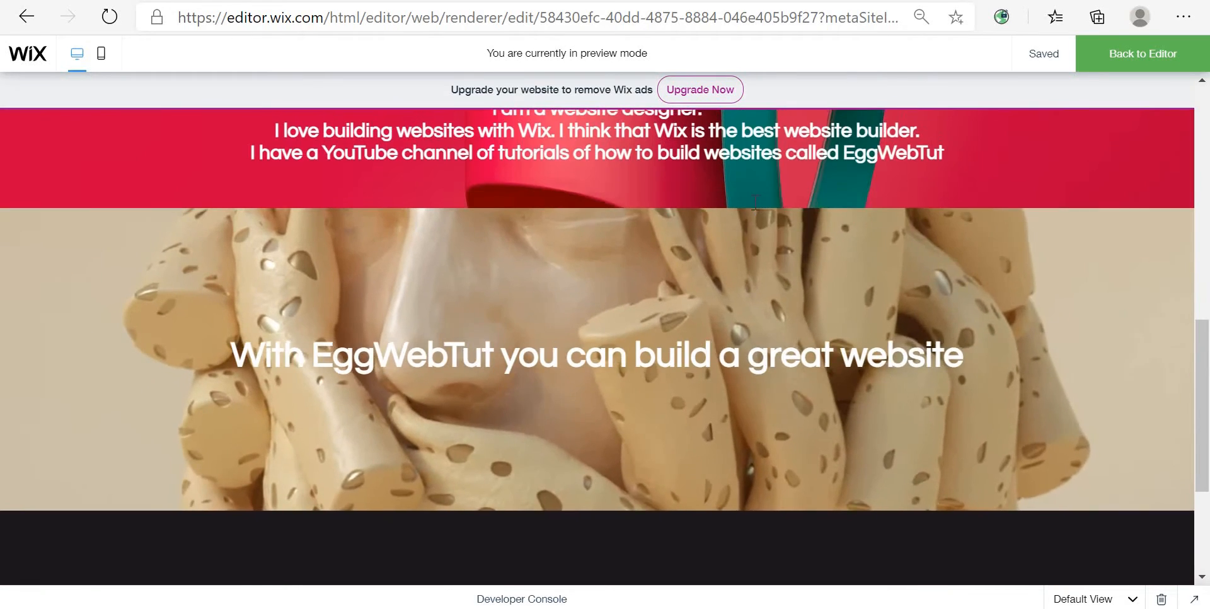
pyautogui.scroll(3, 755, 200)
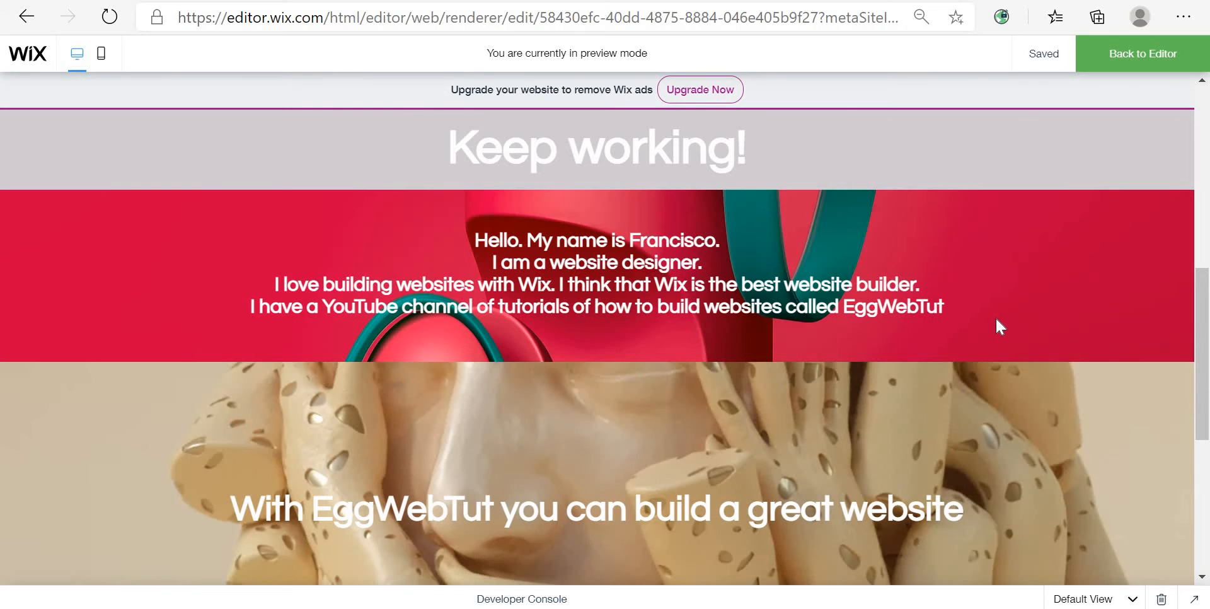
pyautogui.scroll(-3, 995, 323)
pyautogui.scroll(1, 1016, 466)
pyautogui.scroll(5, 991, 349)
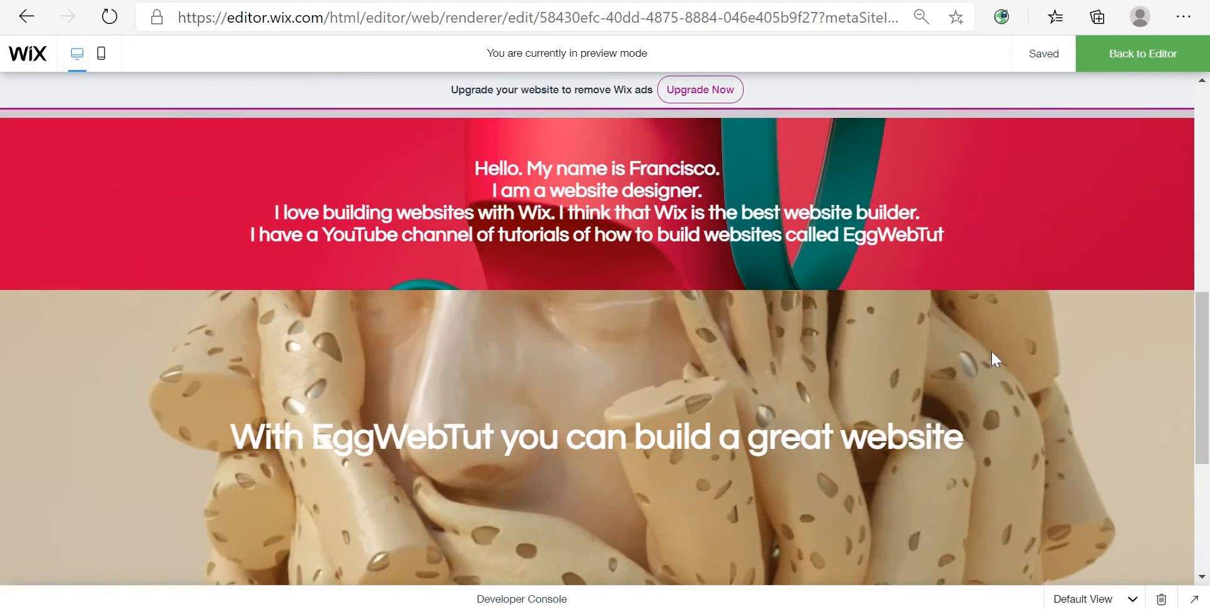
pyautogui.scroll(-4, 639, 407)
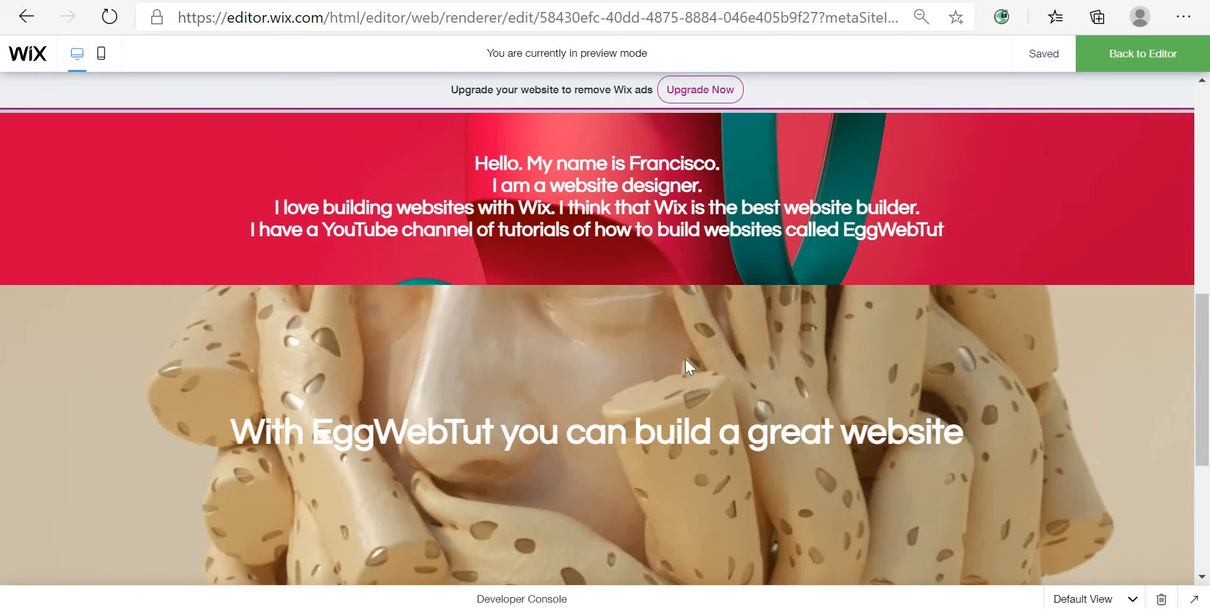
pyautogui.click(1108, 56)
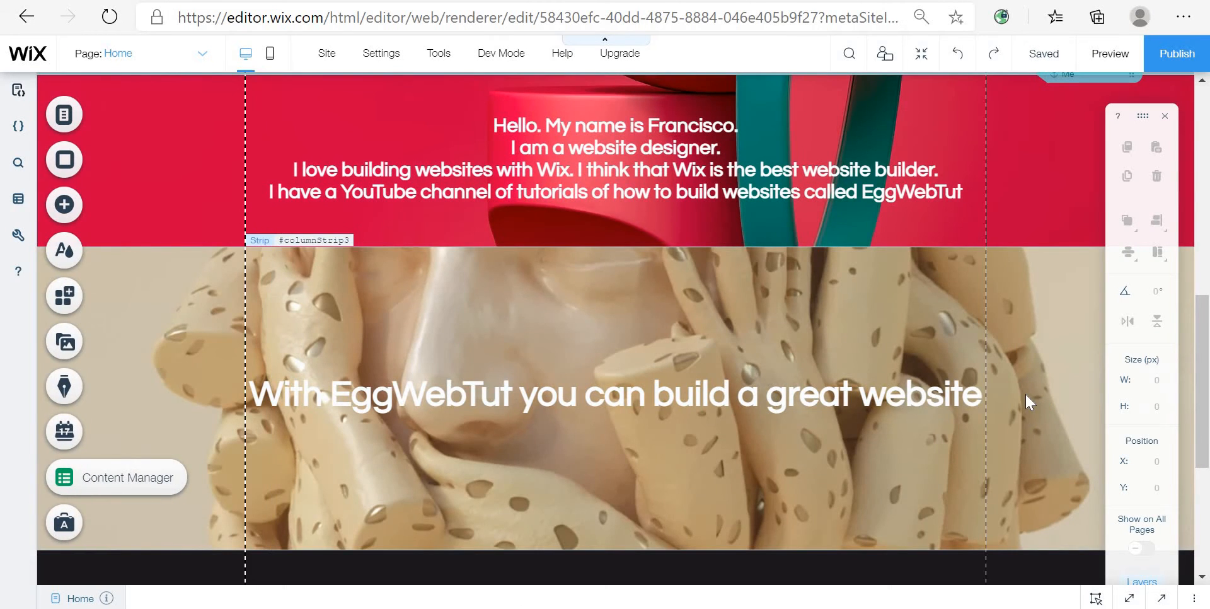
# Step: Preview the top of the home page once more and return to the editor
pyautogui.scroll(5, 1025, 392)
pyautogui.scroll(5, 1023, 392)
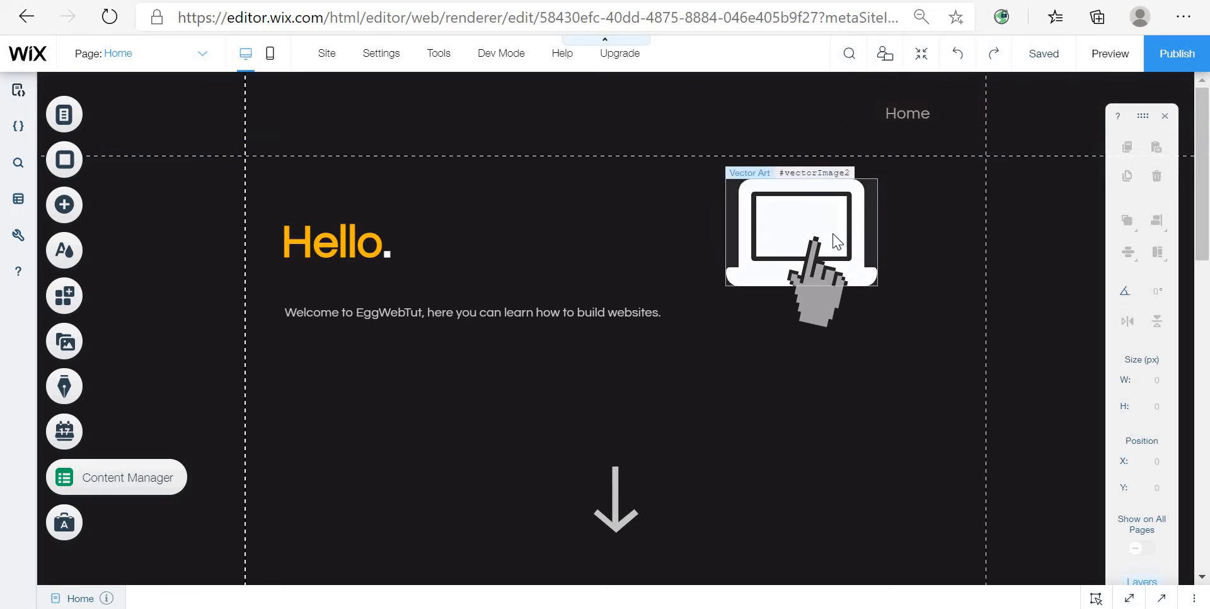
pyautogui.click(1109, 54)
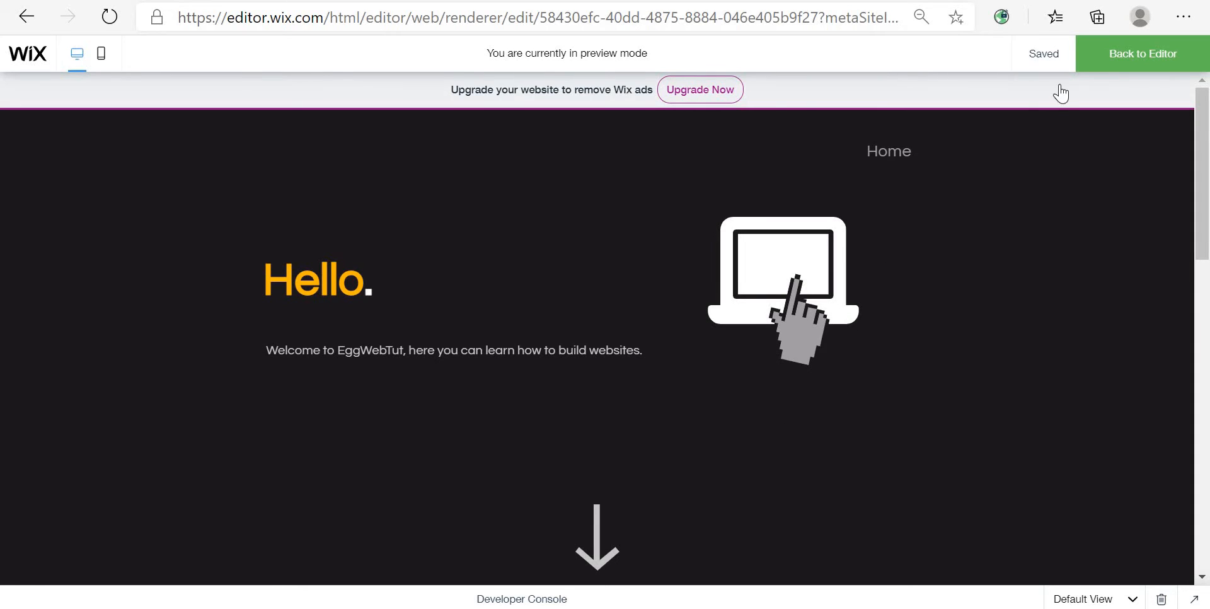
pyautogui.click(1152, 53)
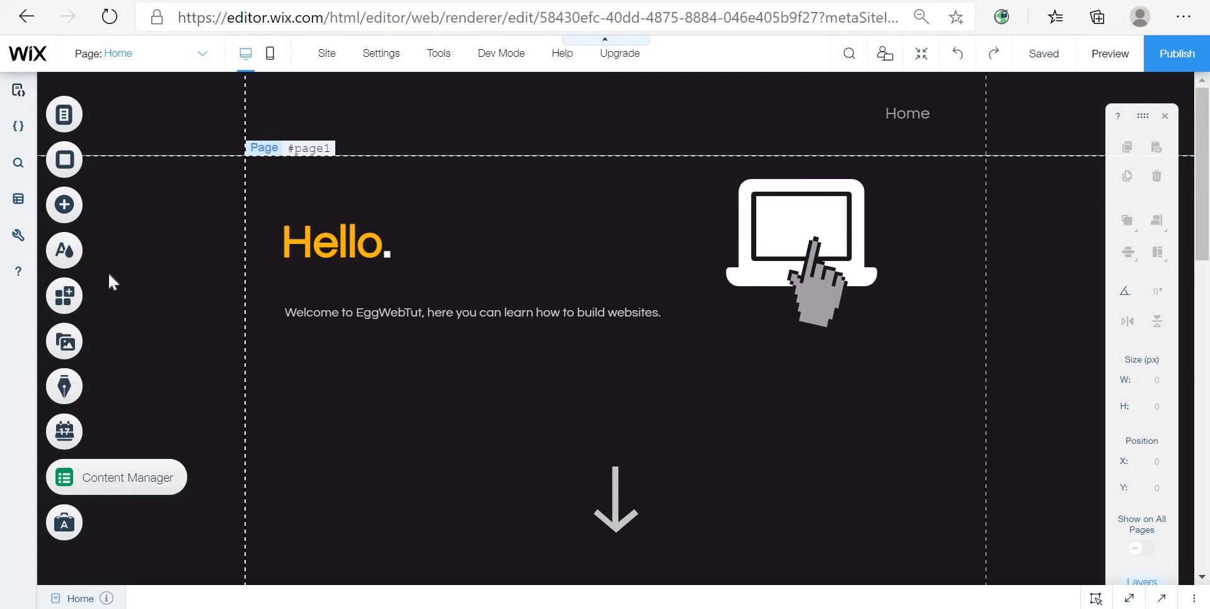
# Step: Browse the Decorative elements for adding and open the full vector art library
pyautogui.click(159, 215)
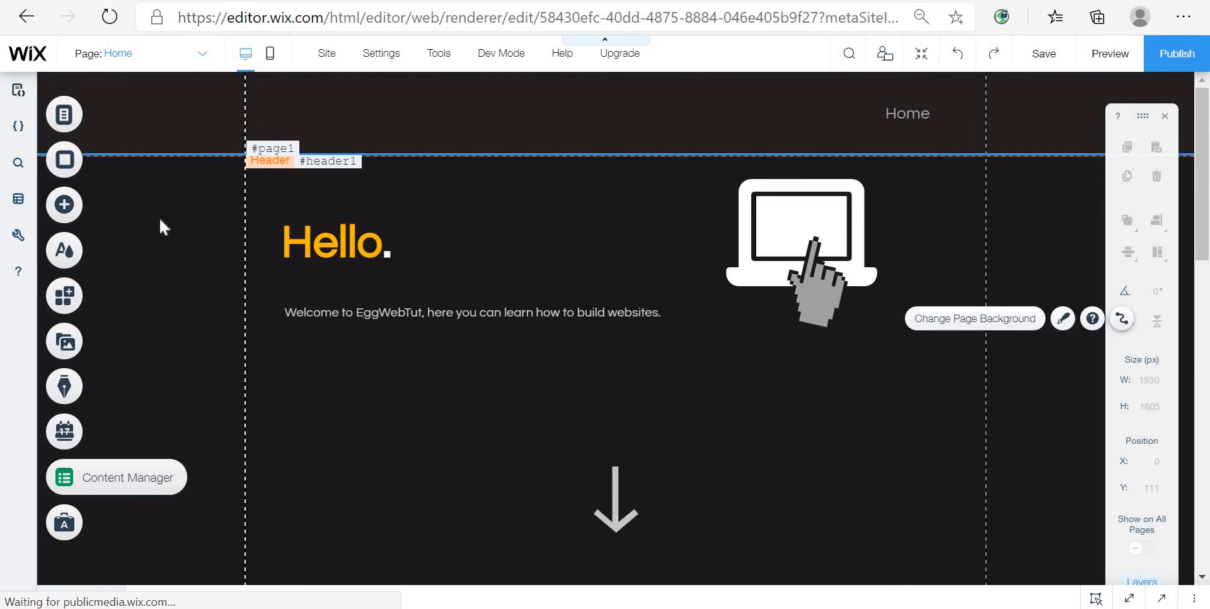
pyautogui.click(64, 204)
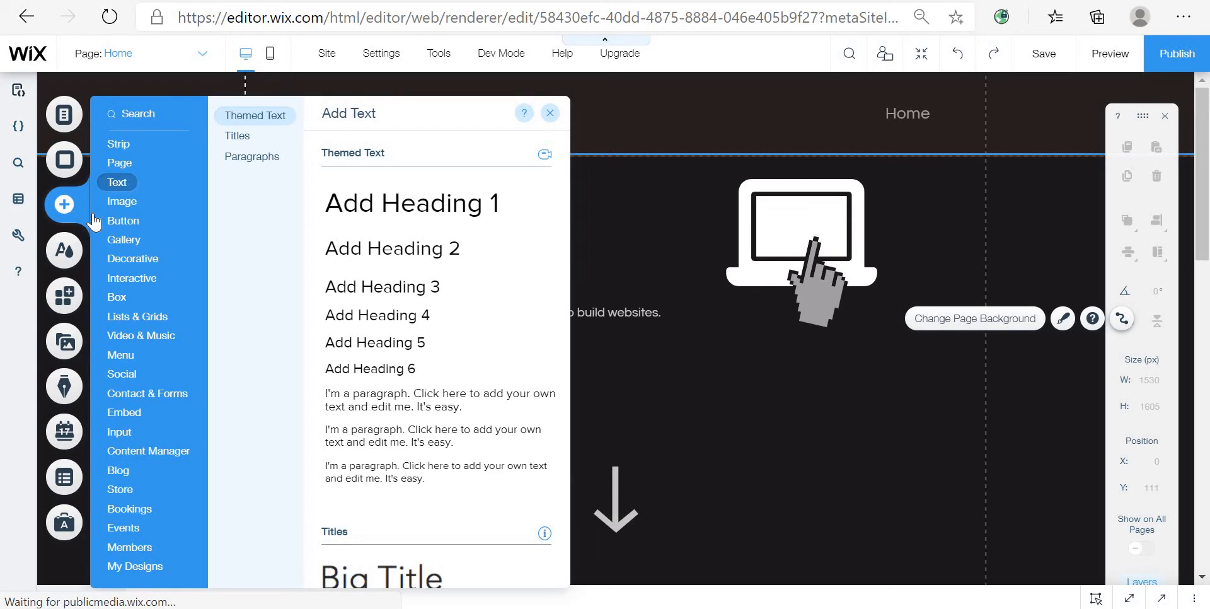
pyautogui.moveTo(134, 292)
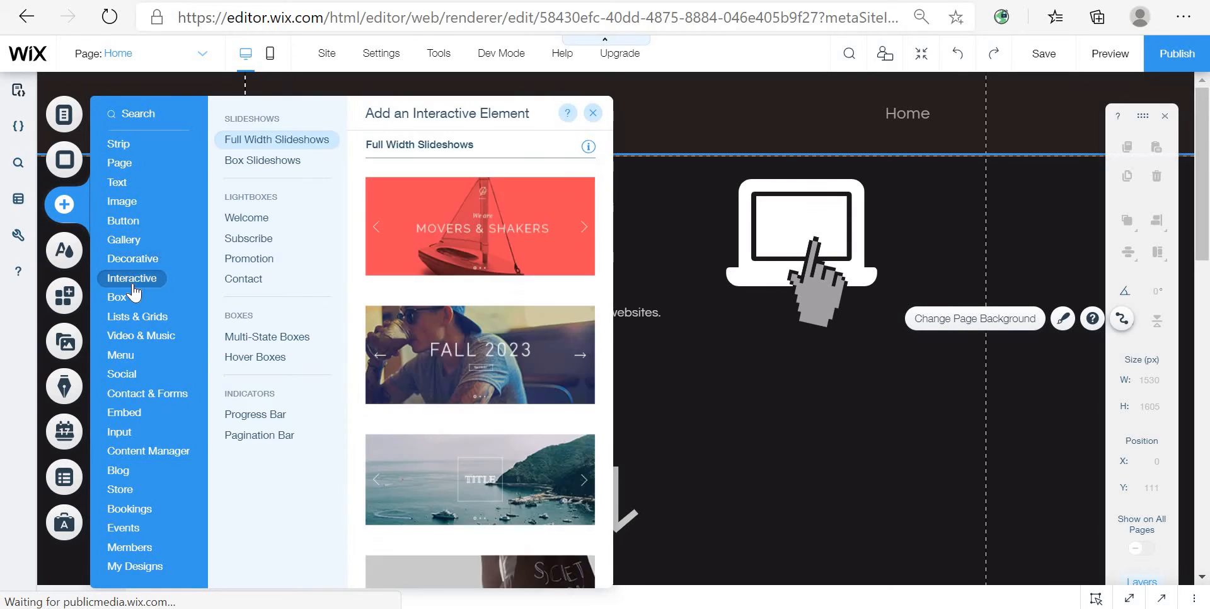
pyautogui.moveTo(148, 260)
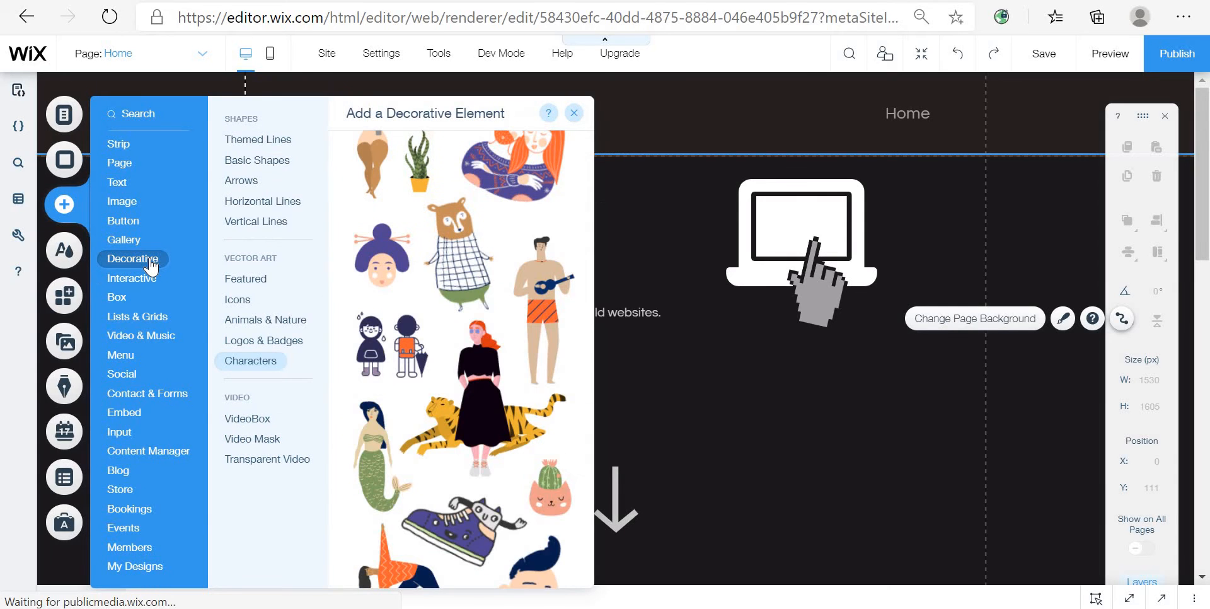
pyautogui.scroll(10, 441, 388)
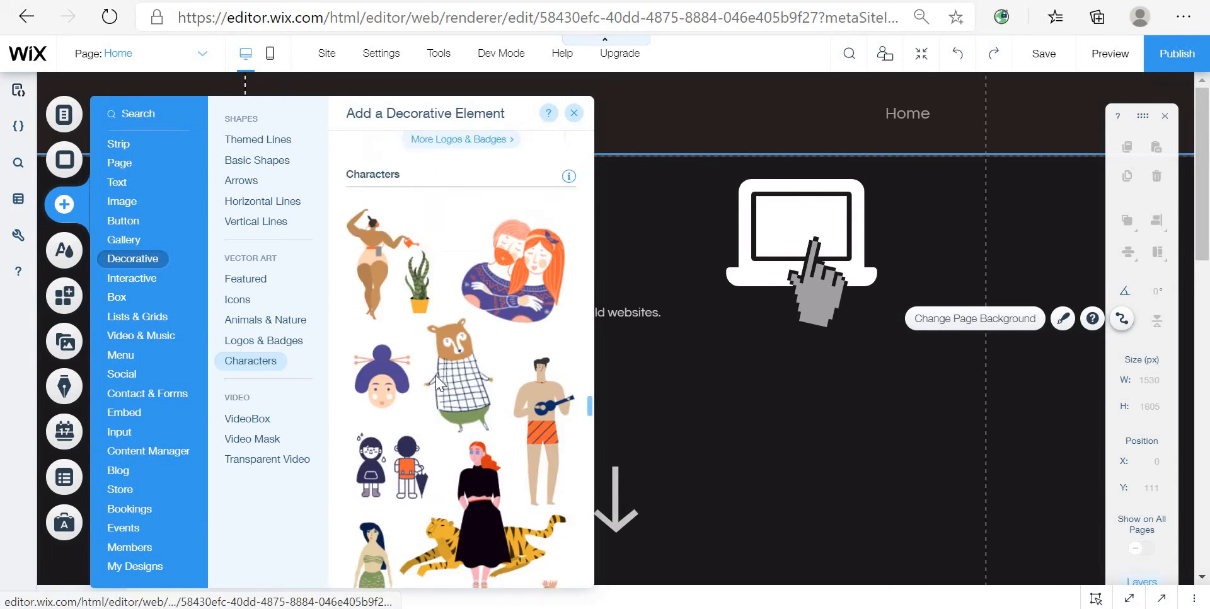
pyautogui.scroll(10, 480, 426)
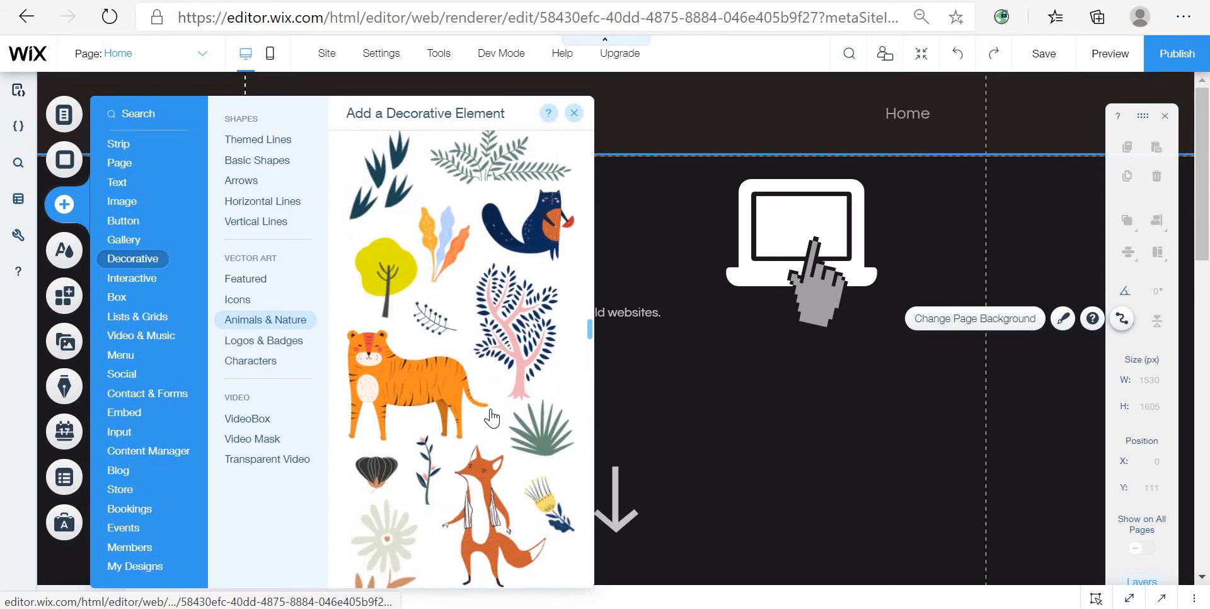
pyautogui.scroll(-8, 476, 464)
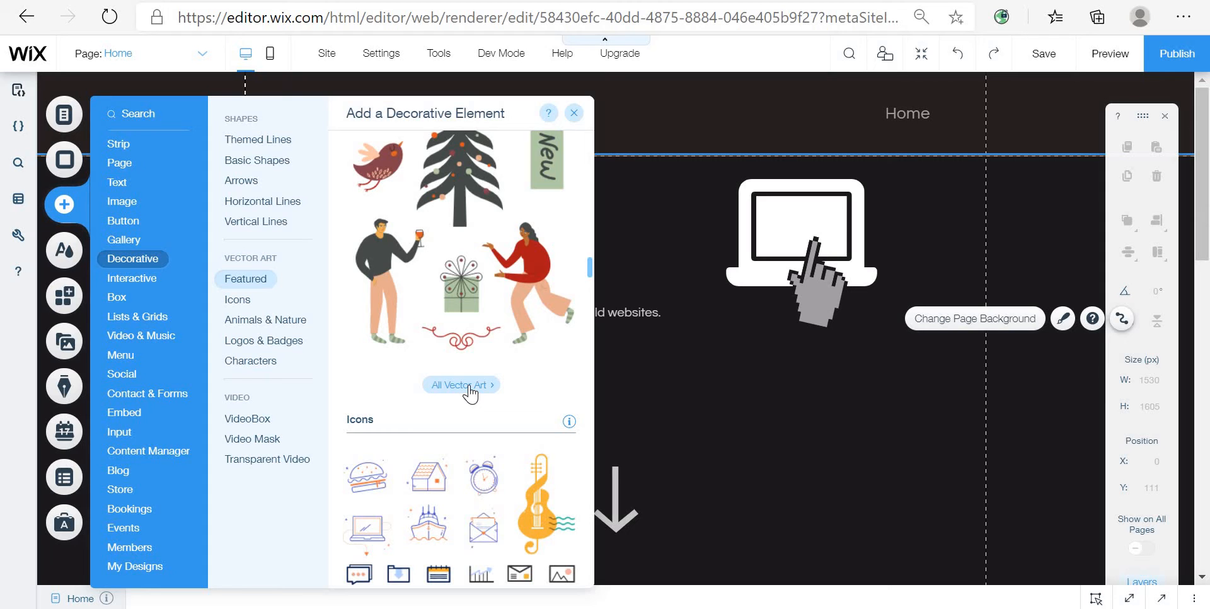
pyautogui.click(478, 385)
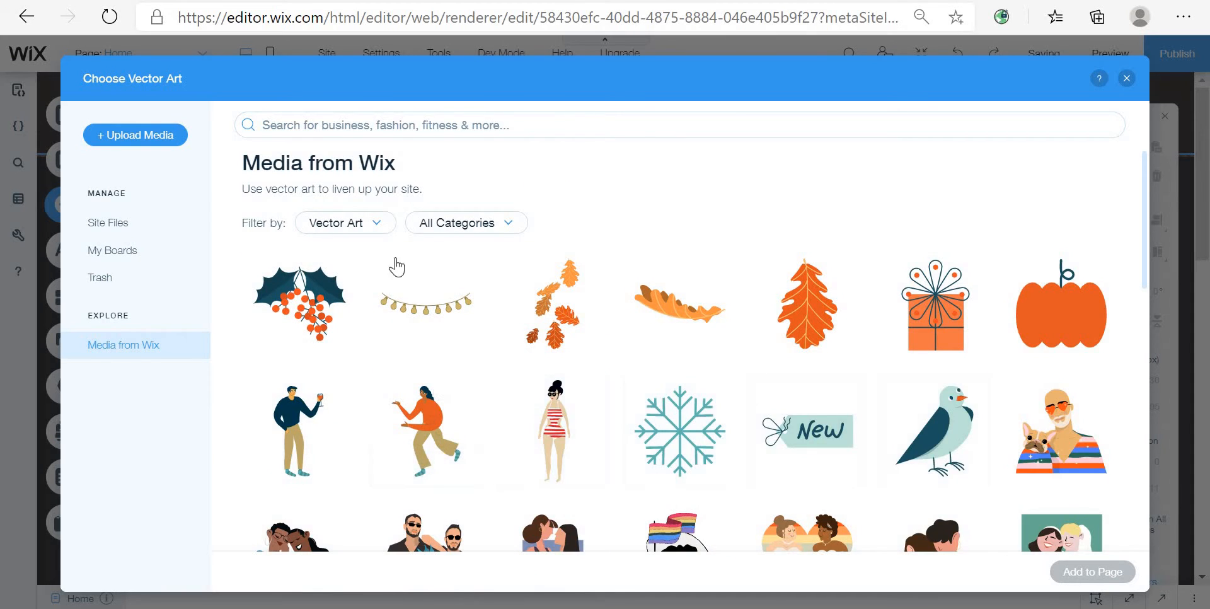
# Step: Search the vector art library for Computer and add the blue Laptop art to the page
pyautogui.click(375, 223)
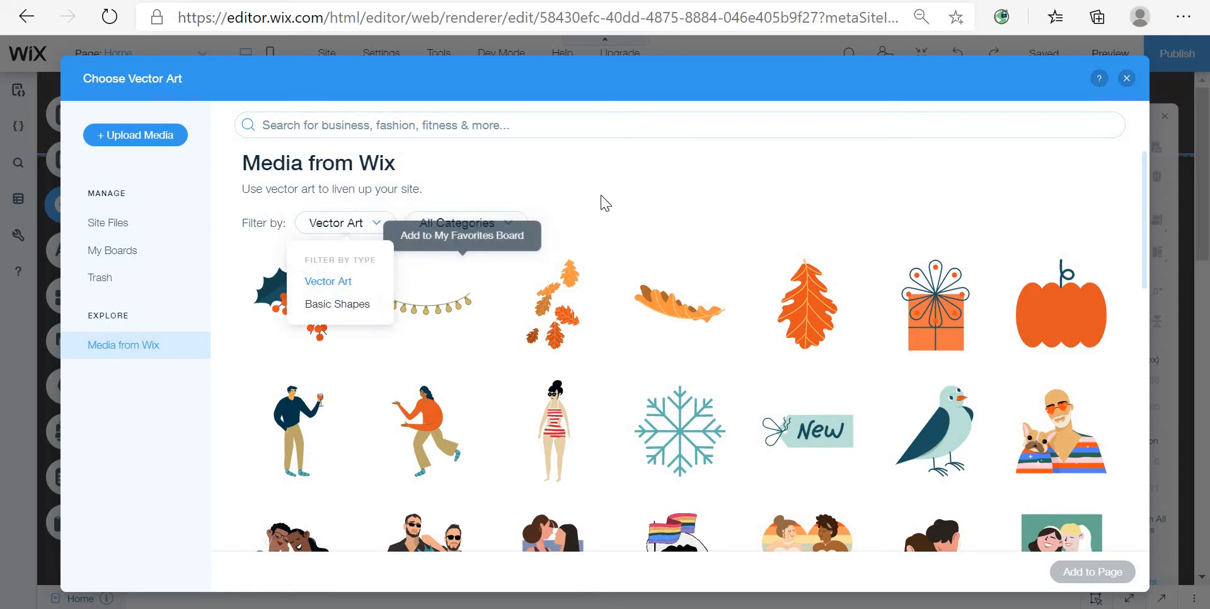
pyautogui.click(620, 230)
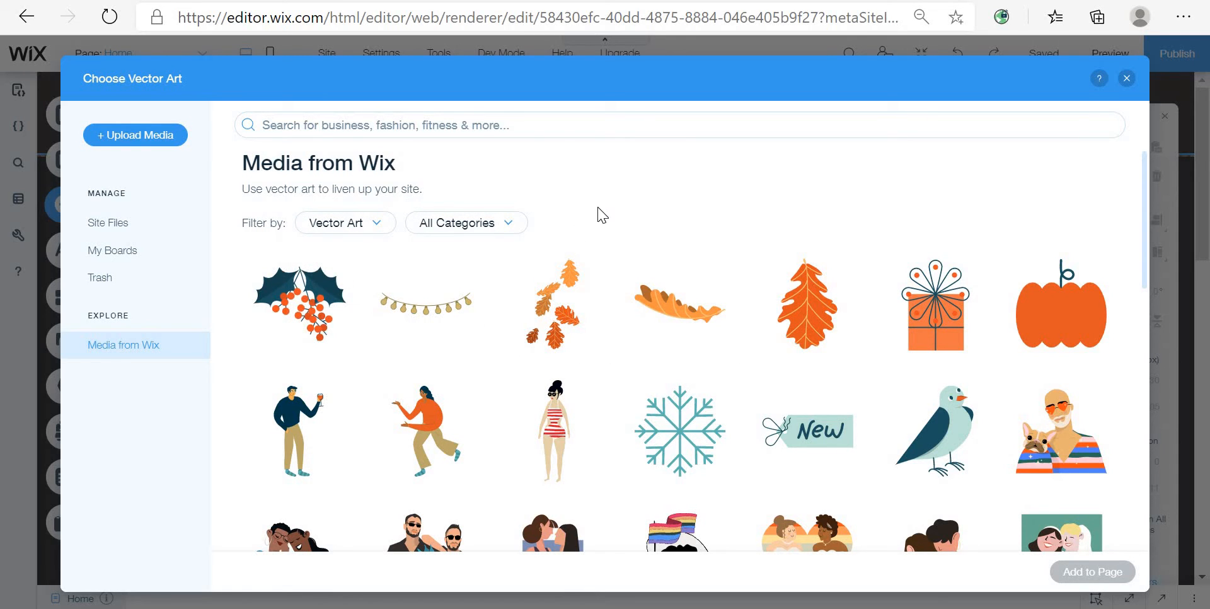
pyautogui.click(860, 118)
pyautogui.write('co')
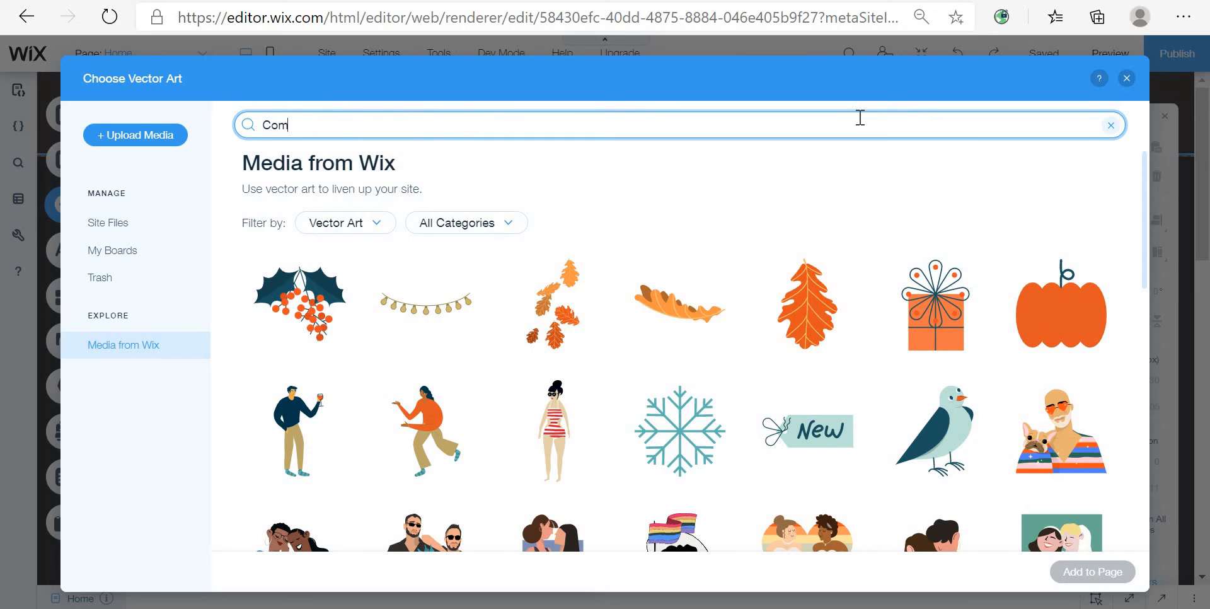
pyautogui.press('Return')
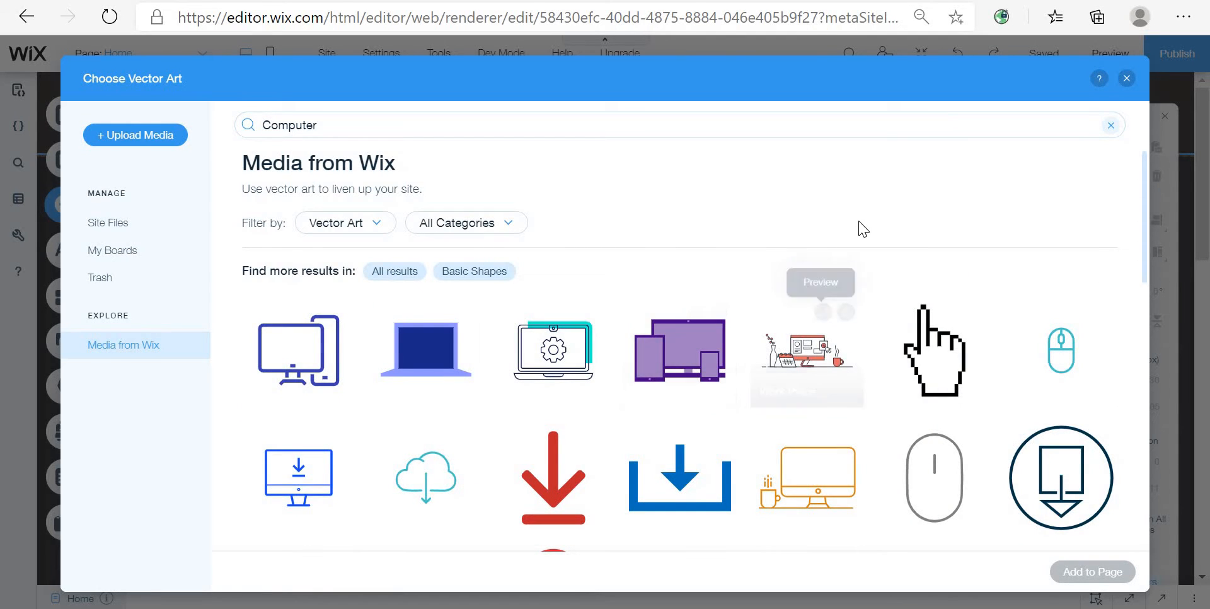
pyautogui.scroll(-1, 725, 346)
pyautogui.scroll(-5, 725, 349)
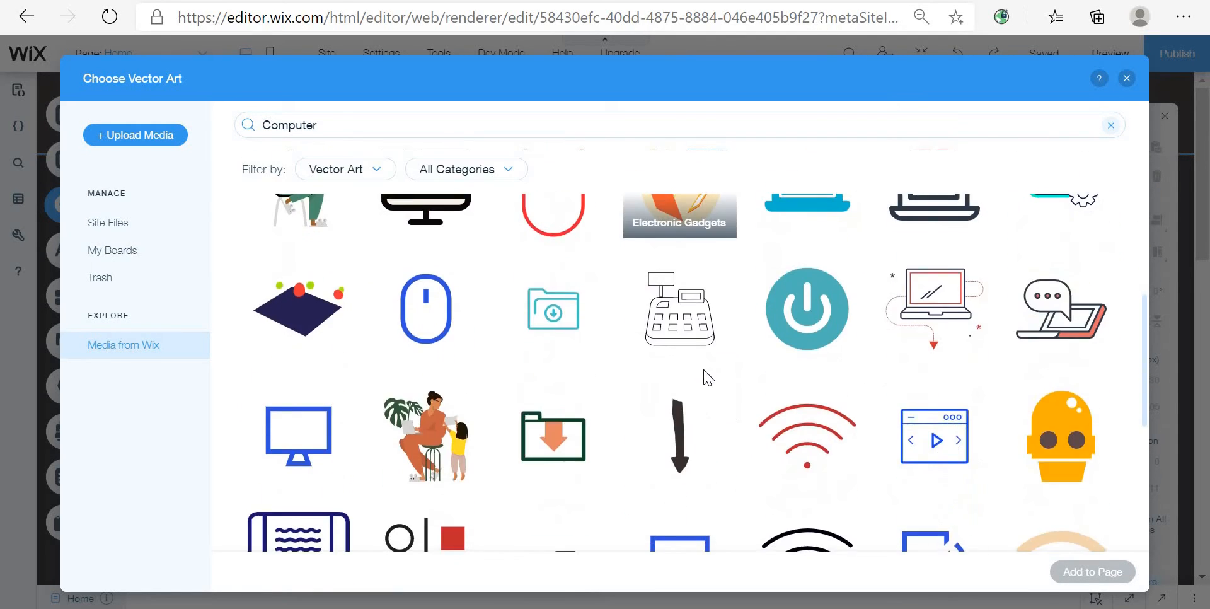
pyautogui.scroll(3, 750, 384)
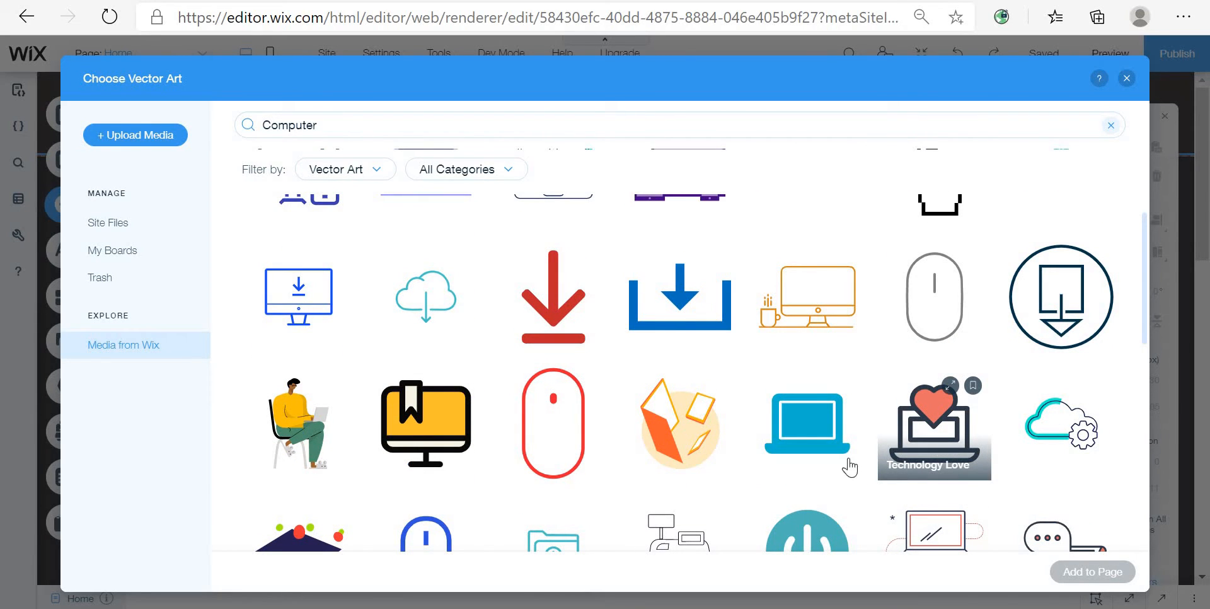
pyautogui.click(818, 459)
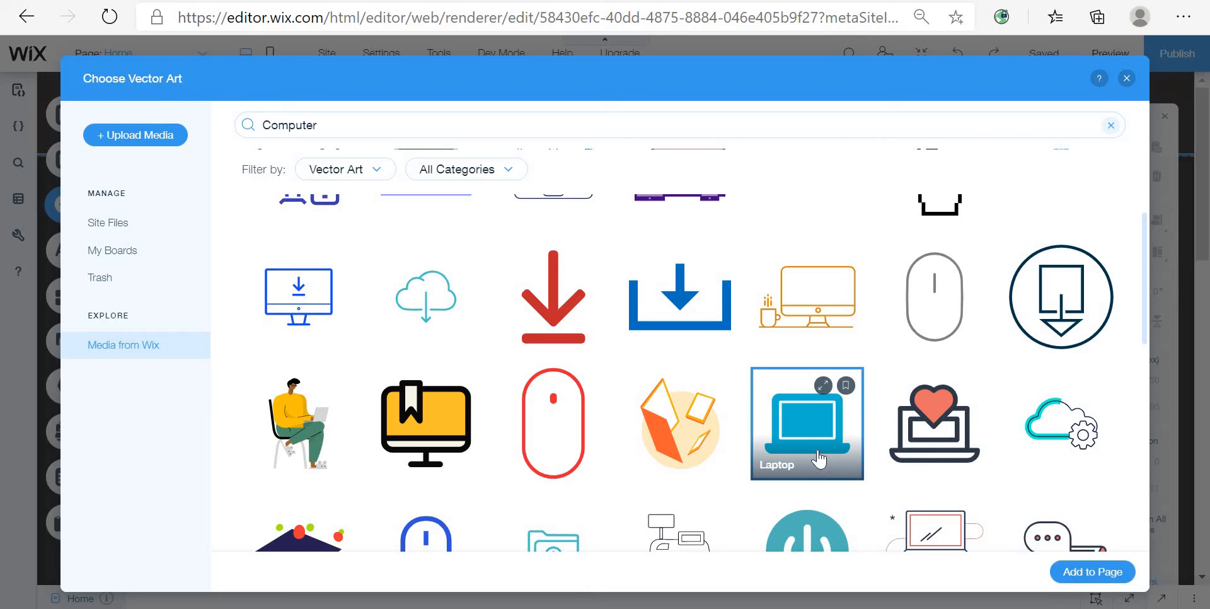
pyautogui.click(1079, 574)
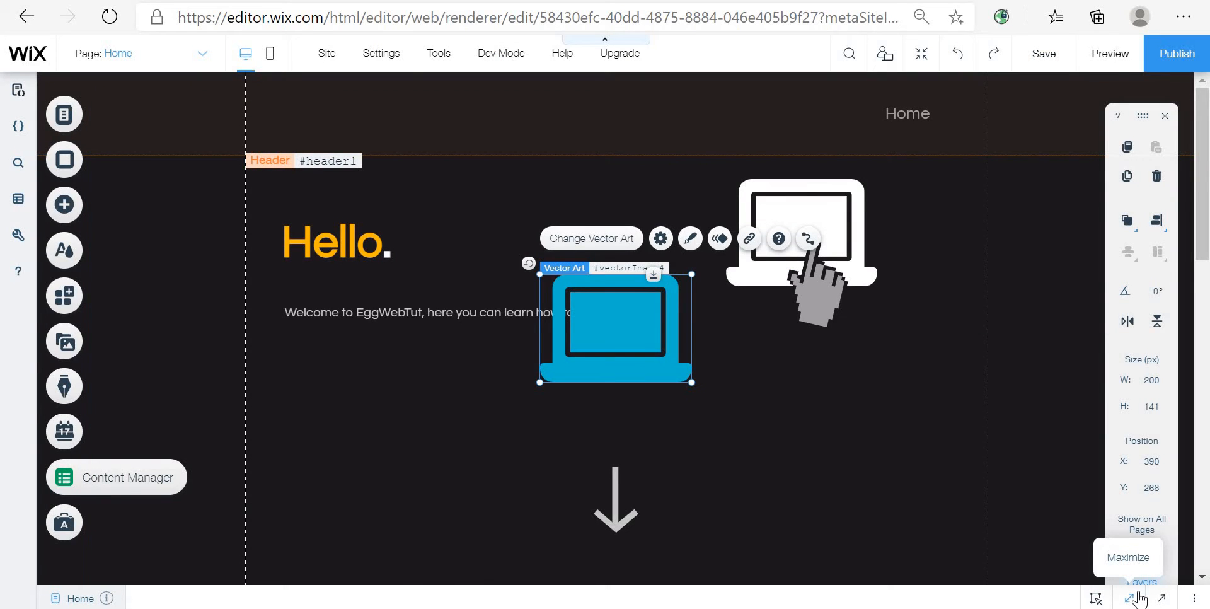
# Step: Move the laptop art over the existing laptop illustration and change its fill color to white
pyautogui.moveTo(742, 293); pyautogui.dragTo(808, 205)
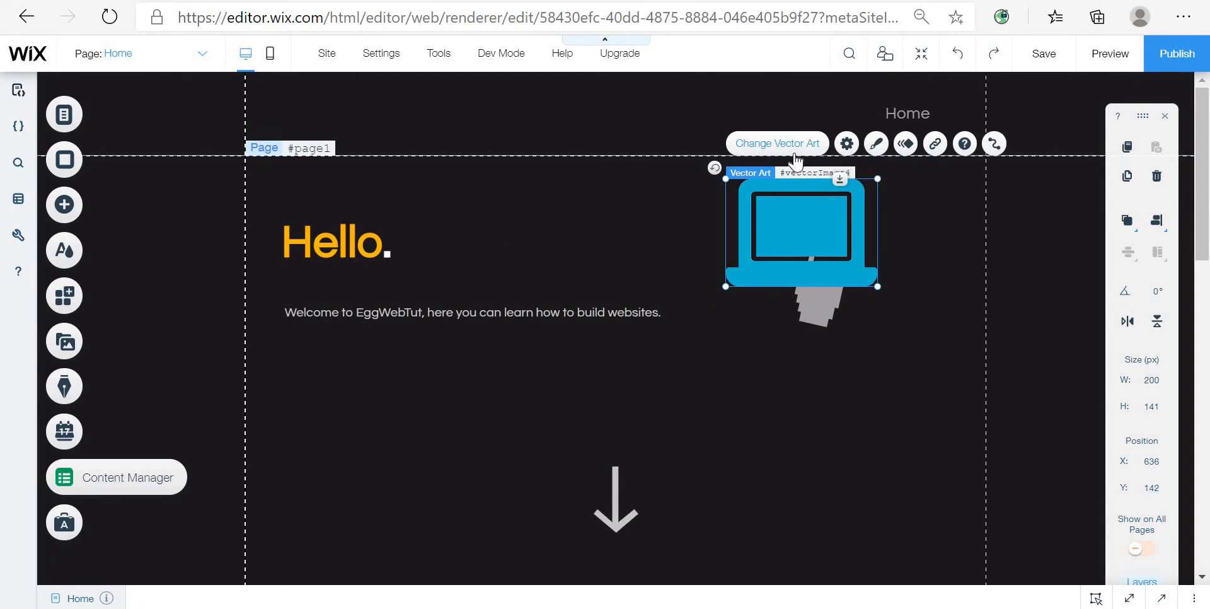
pyautogui.click(876, 143)
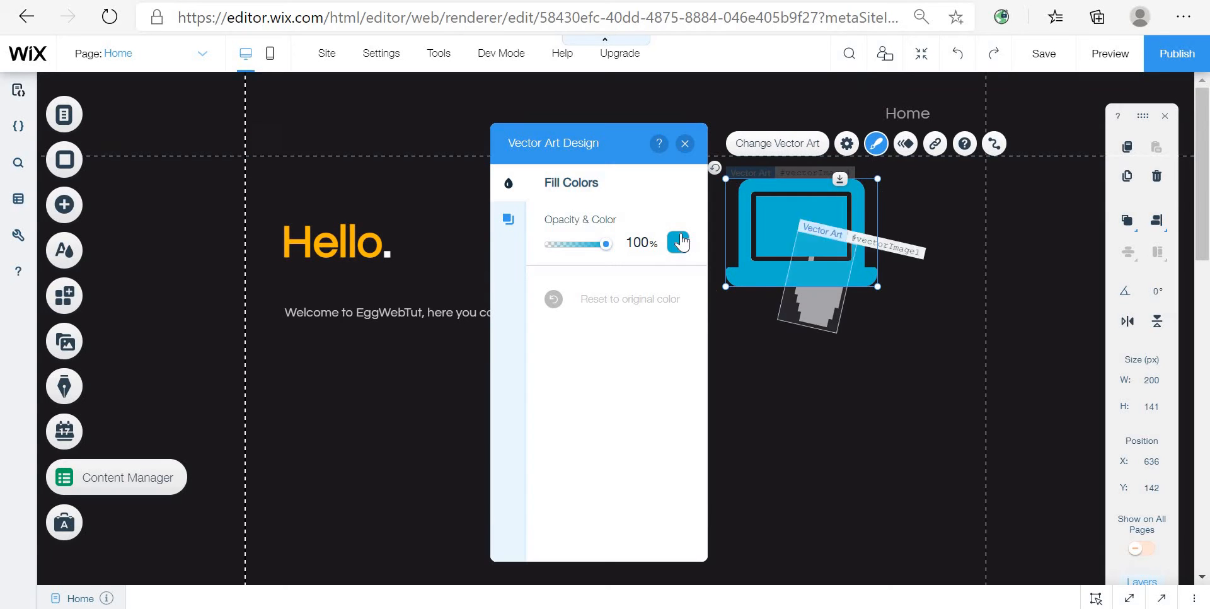
pyautogui.click(680, 241)
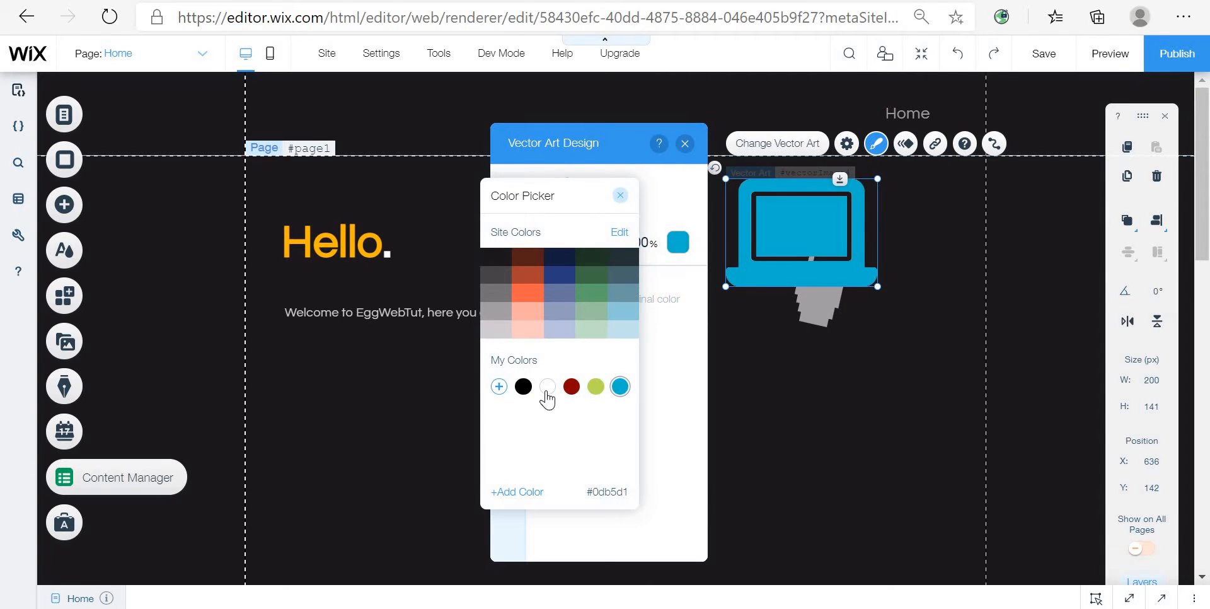
pyautogui.click(552, 386)
pyautogui.click(620, 195)
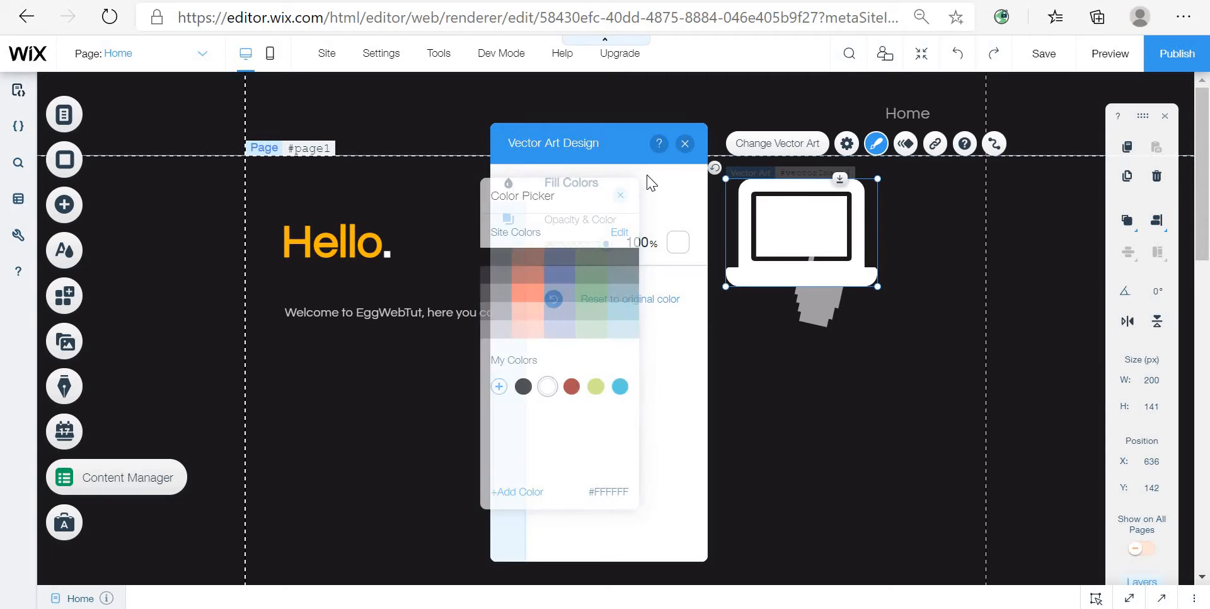
pyautogui.click(685, 143)
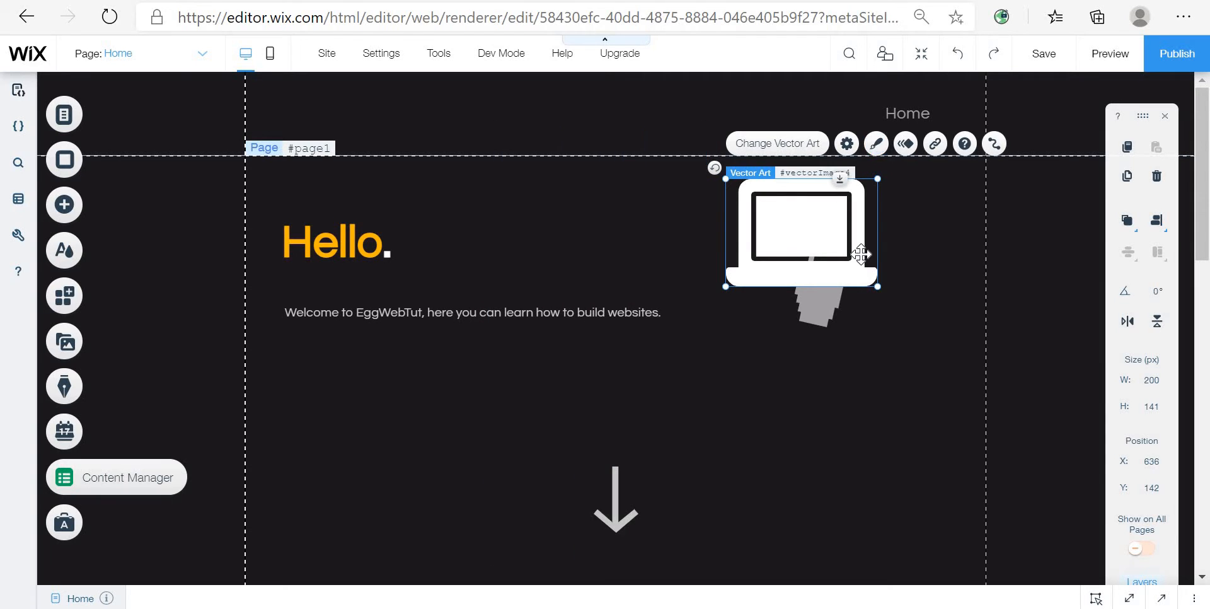
# Step: Move the white laptop below the first laptop illustration
pyautogui.moveTo(854, 255); pyautogui.dragTo(880, 444)
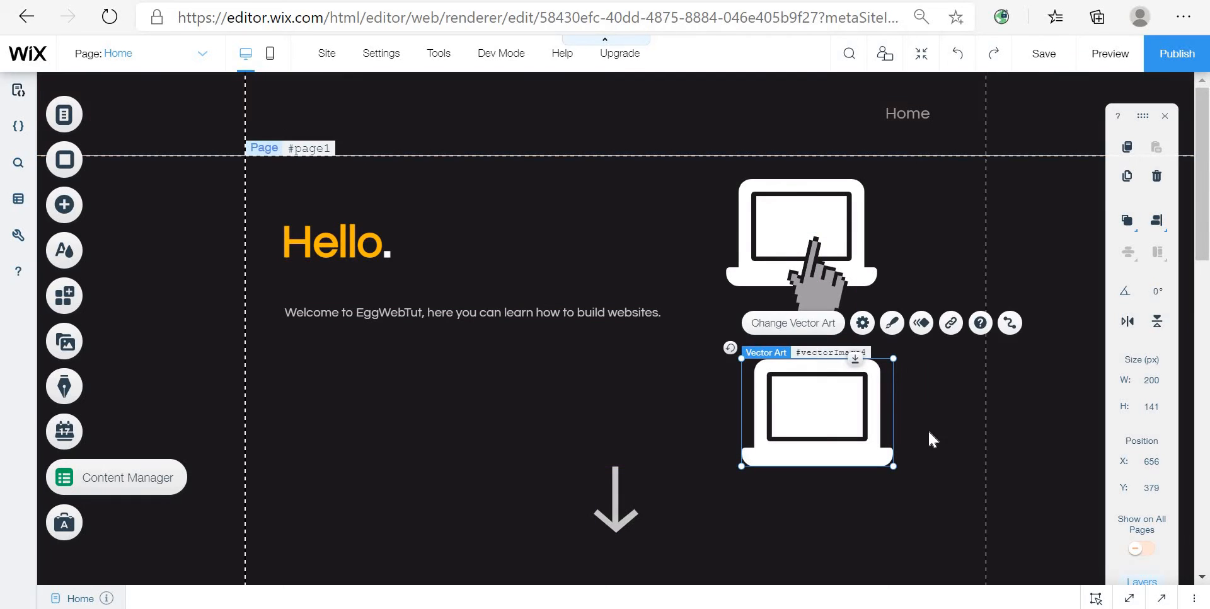
pyautogui.click(928, 429)
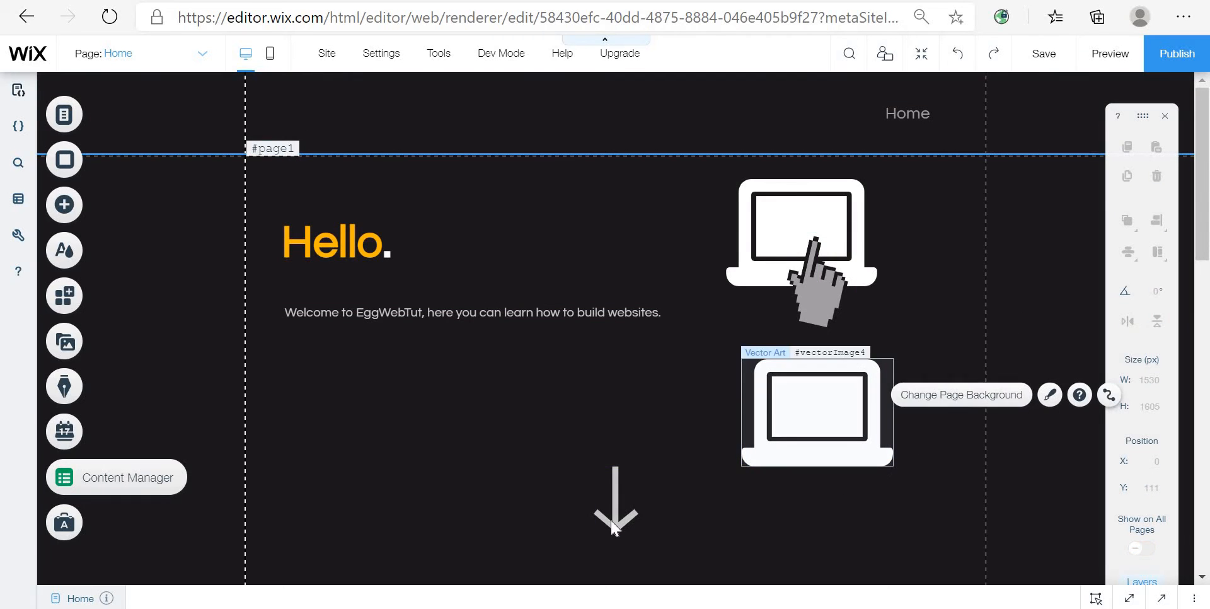
# Step: Open the full vector art library from the Decorative elements
pyautogui.click(68, 222)
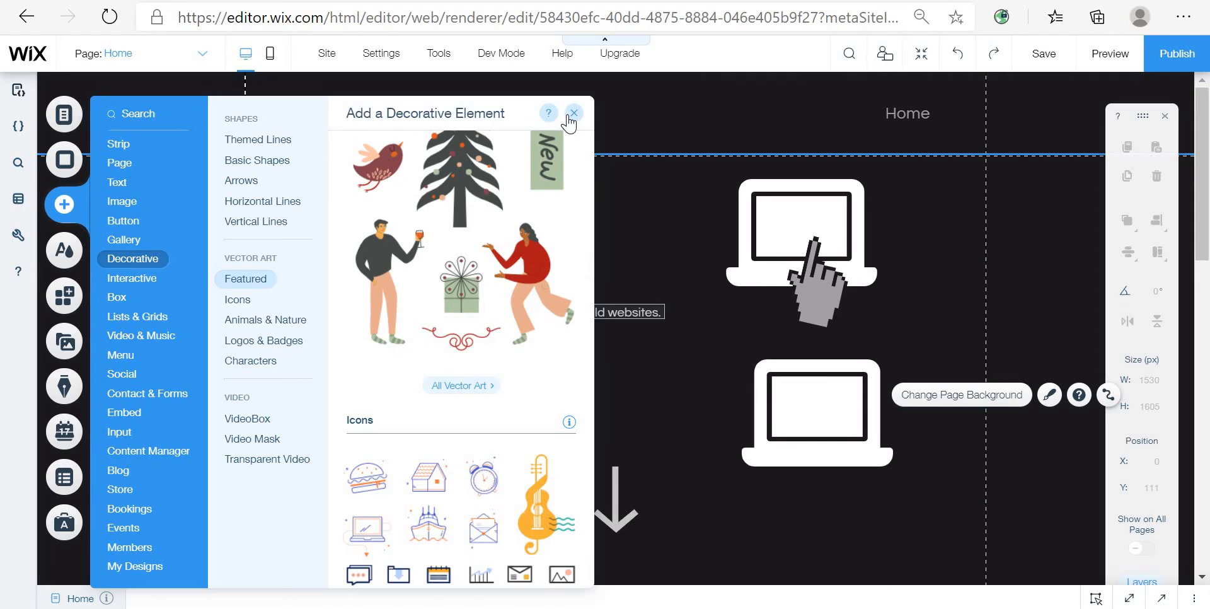
pyautogui.click(573, 113)
pyautogui.click(66, 204)
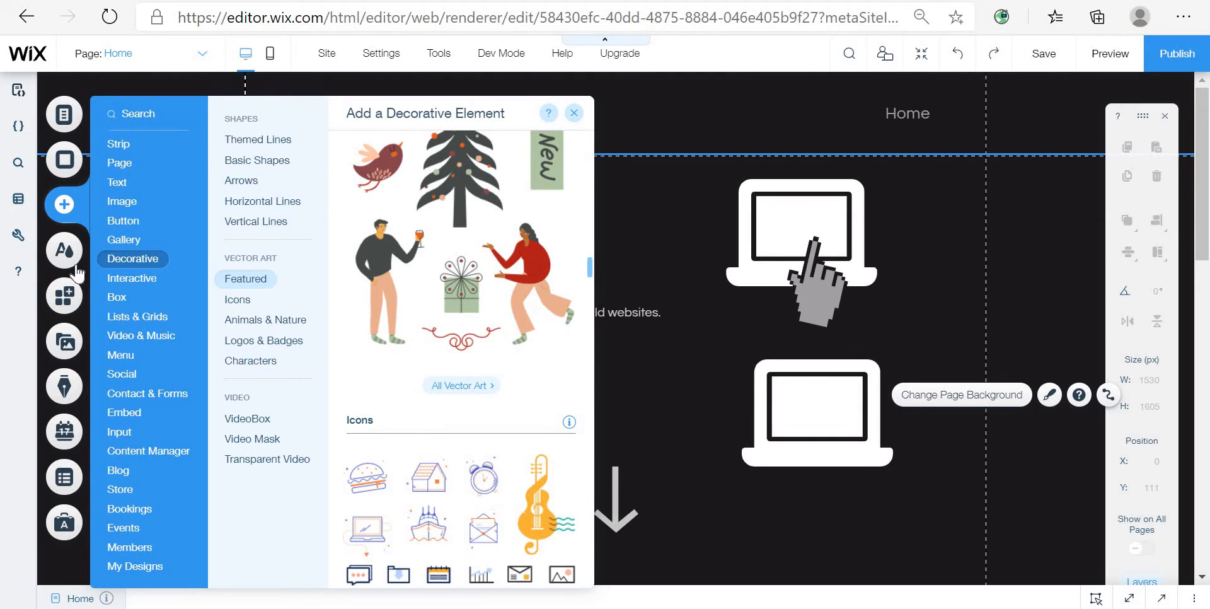
pyautogui.click(273, 284)
pyautogui.scroll(-3, 491, 450)
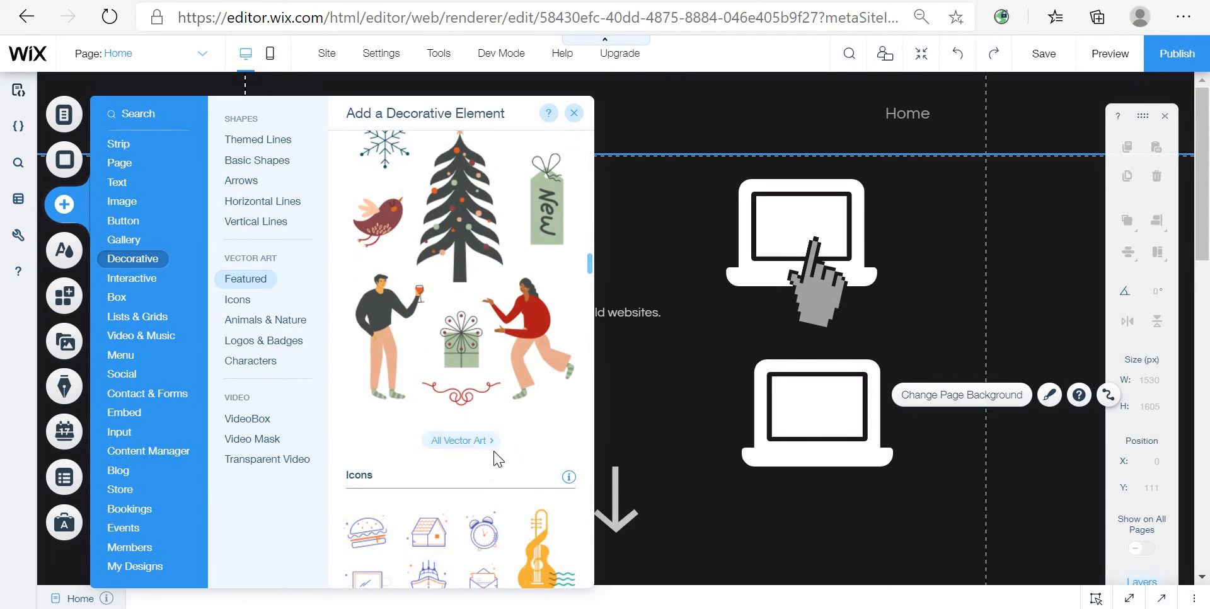
pyautogui.click(481, 441)
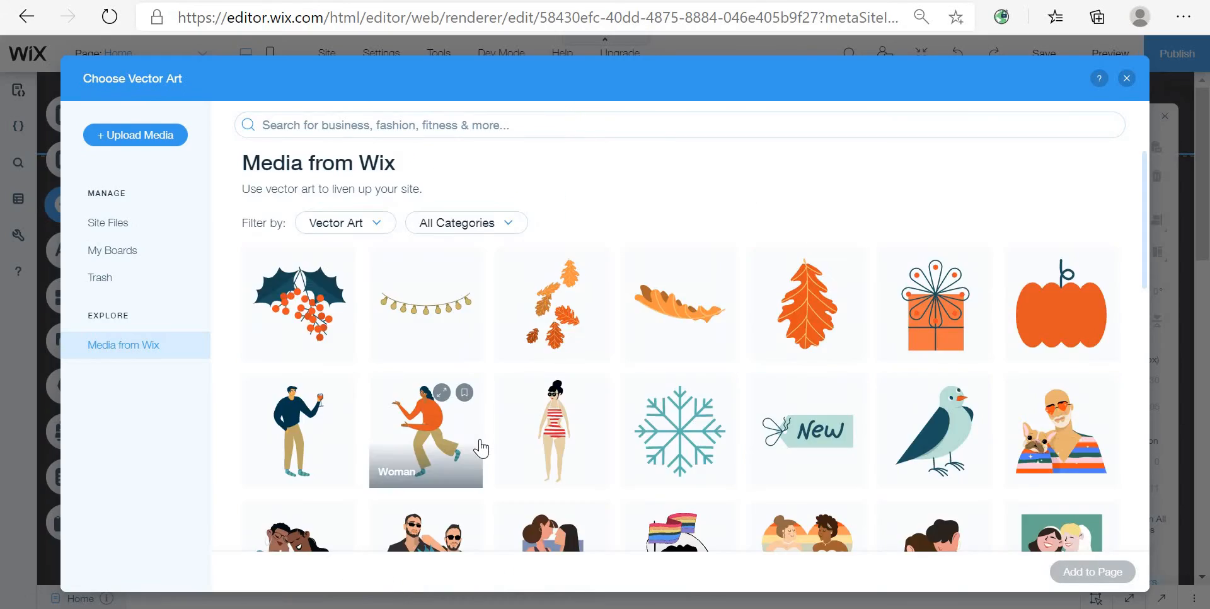
# Step: Search the vector art library for Mouse Pointer and add the pixel hand Pointer art to the page
pyautogui.click(602, 131)
pyautogui.write('Mouse Pointer')
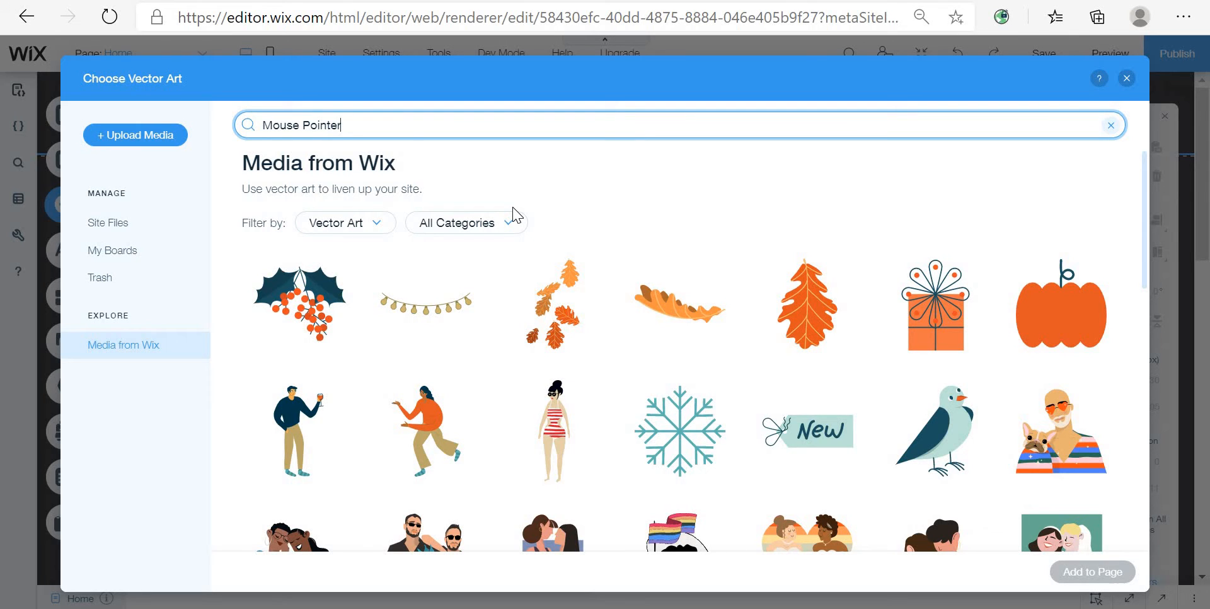
pyautogui.press('Return')
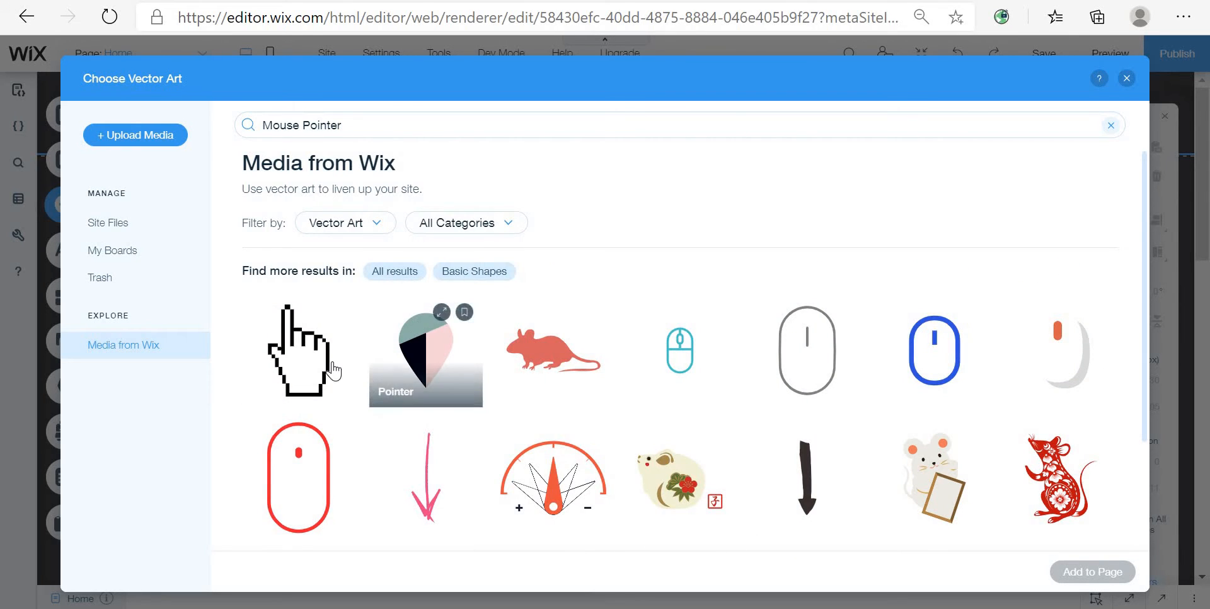
pyautogui.scroll(-2, 522, 365)
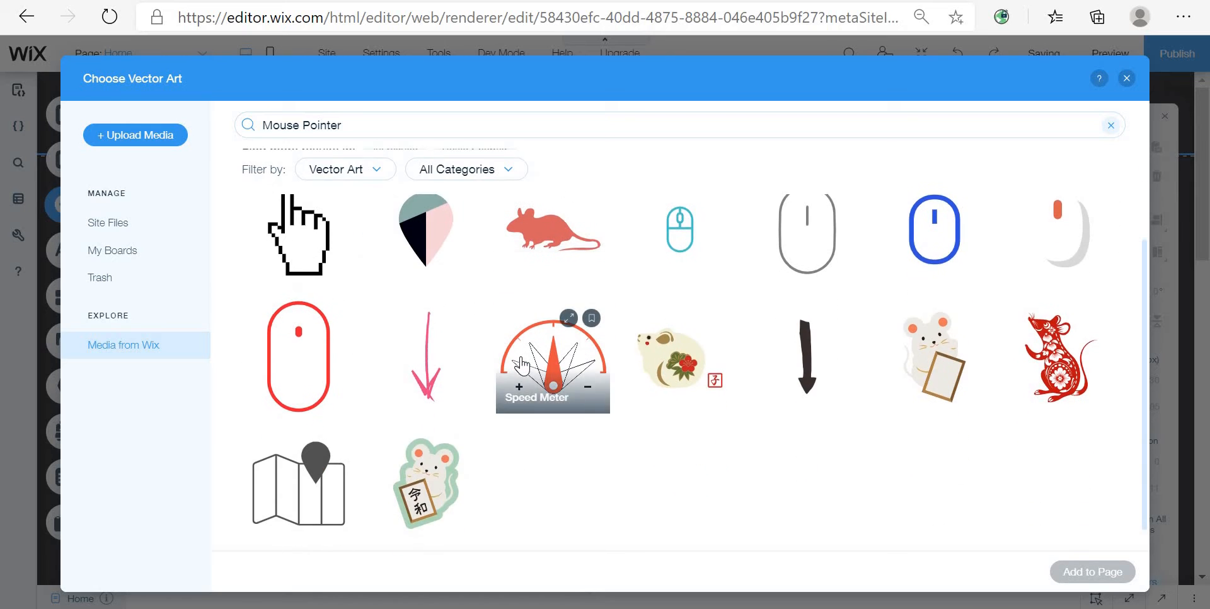
pyautogui.scroll(2, 498, 363)
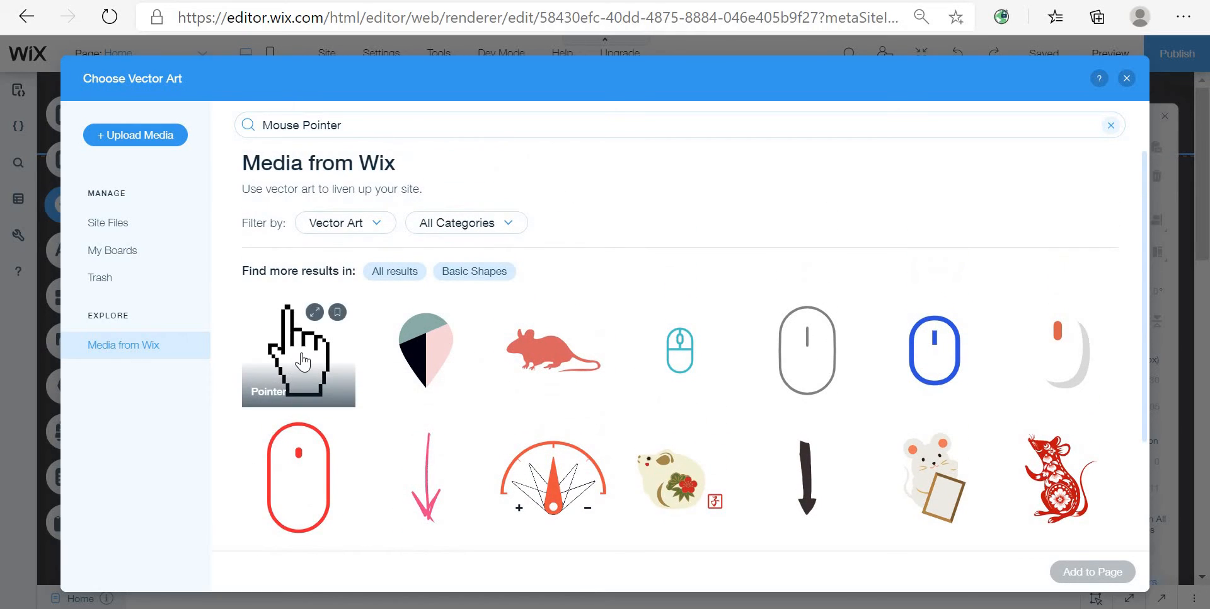
pyautogui.click(303, 362)
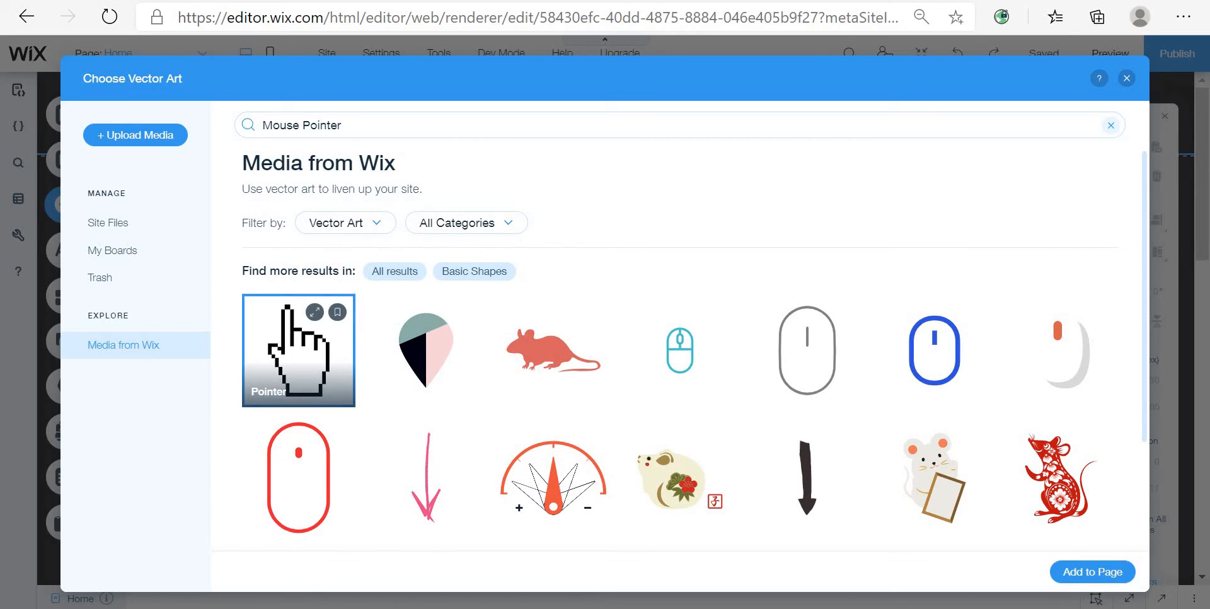
pyautogui.click(1075, 578)
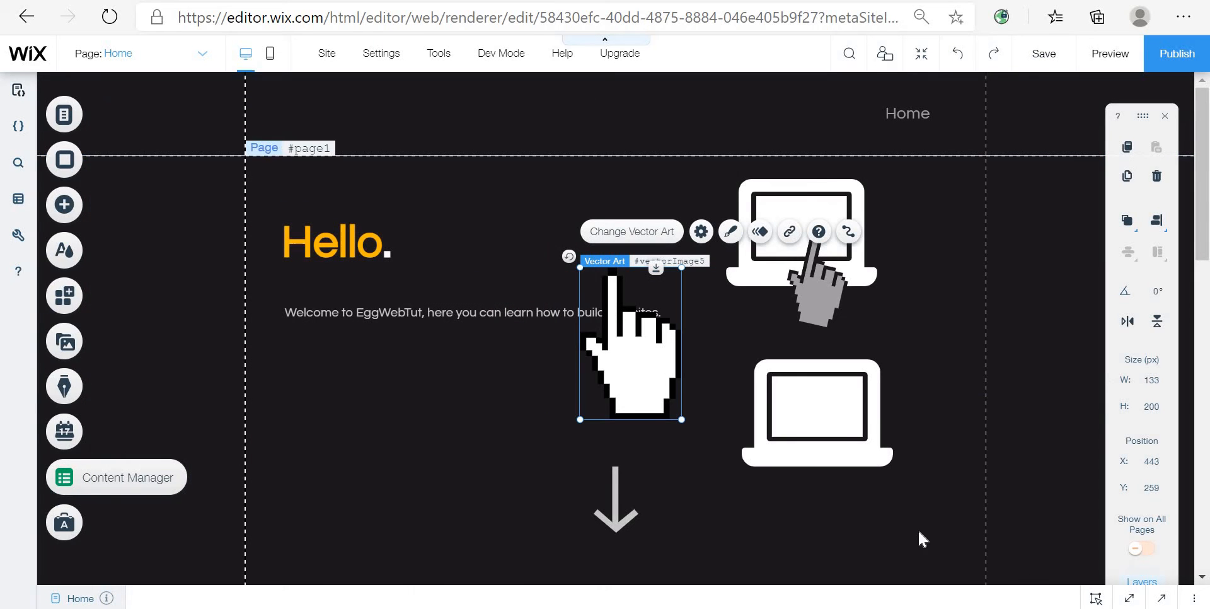
# Step: Move the pointer onto the top laptop's screen and shrink it to about 89 × 133 px
pyautogui.moveTo(662, 351); pyautogui.dragTo(875, 263)
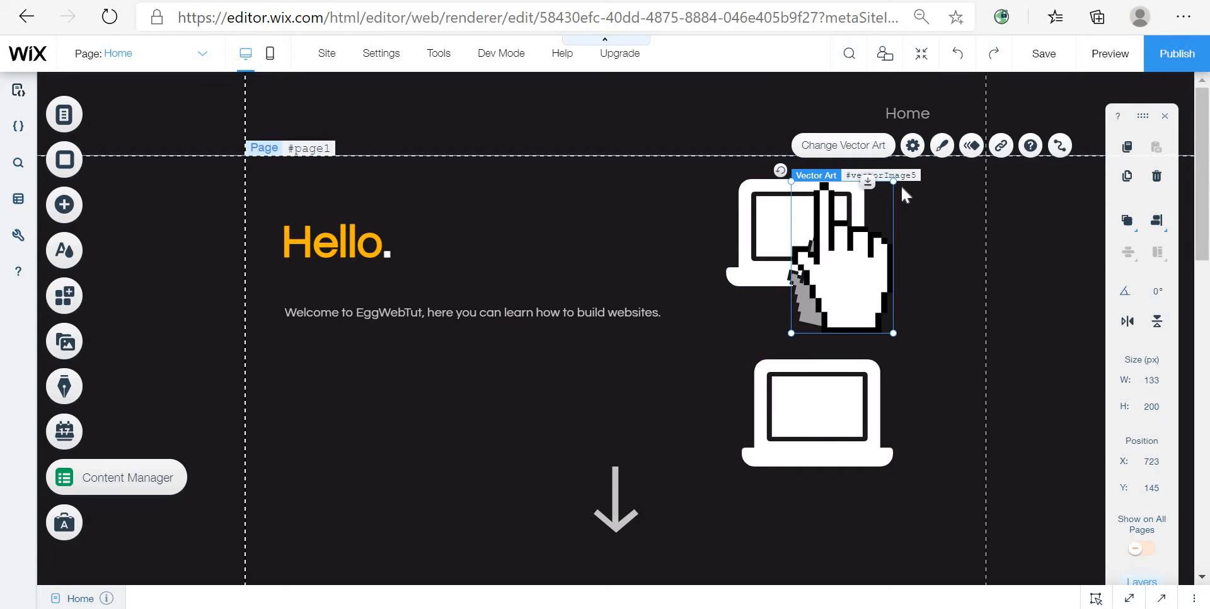
pyautogui.moveTo(891, 179); pyautogui.dragTo(859, 231)
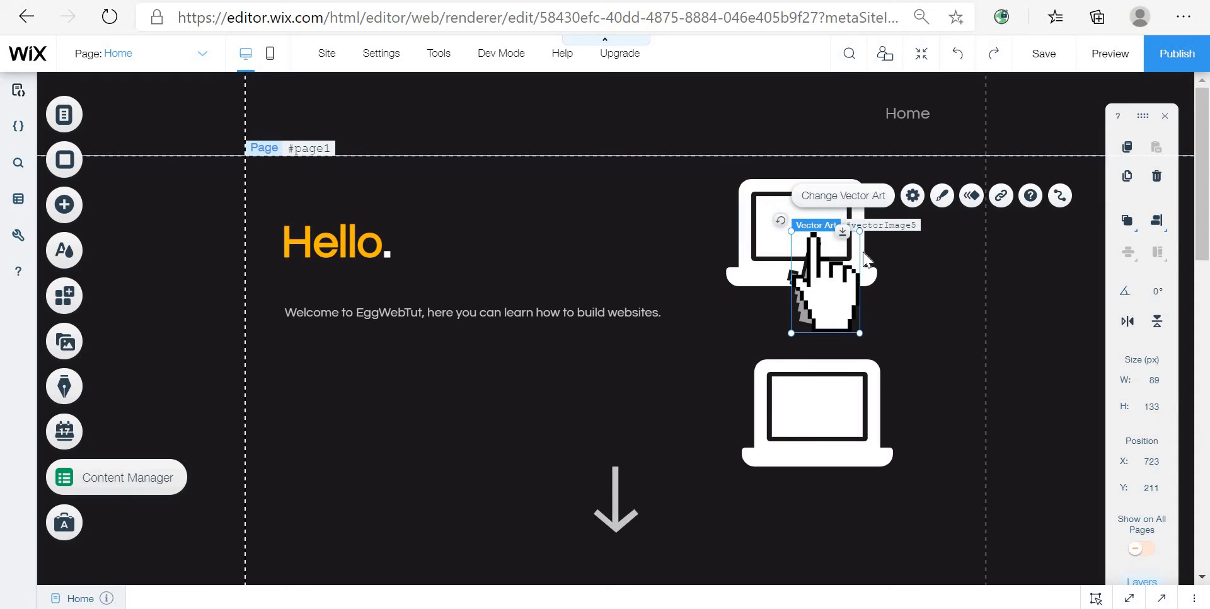
pyautogui.moveTo(813, 282)
pyautogui.mouseDown()
pyautogui.moveTo(823, 271)
pyautogui.moveTo(796, 283)
pyautogui.moveTo(806, 290)
pyautogui.mouseUp()
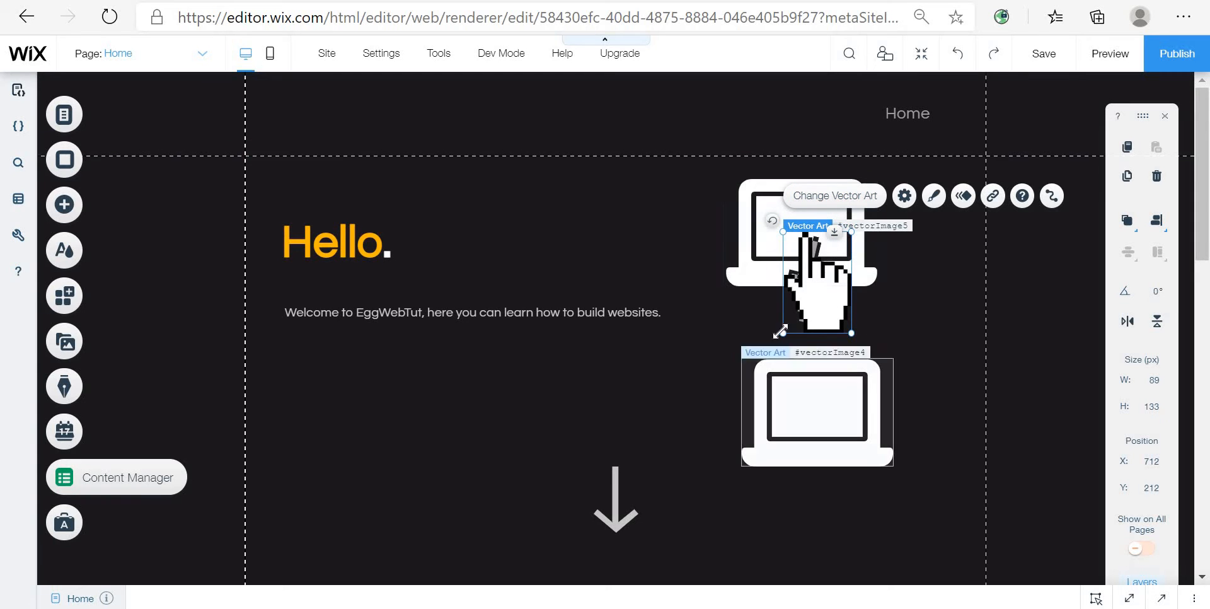
# Step: Rotate the pointer about 14° and move it to the right edge of the top laptop
pyautogui.moveTo(824, 303); pyautogui.dragTo(821, 277)
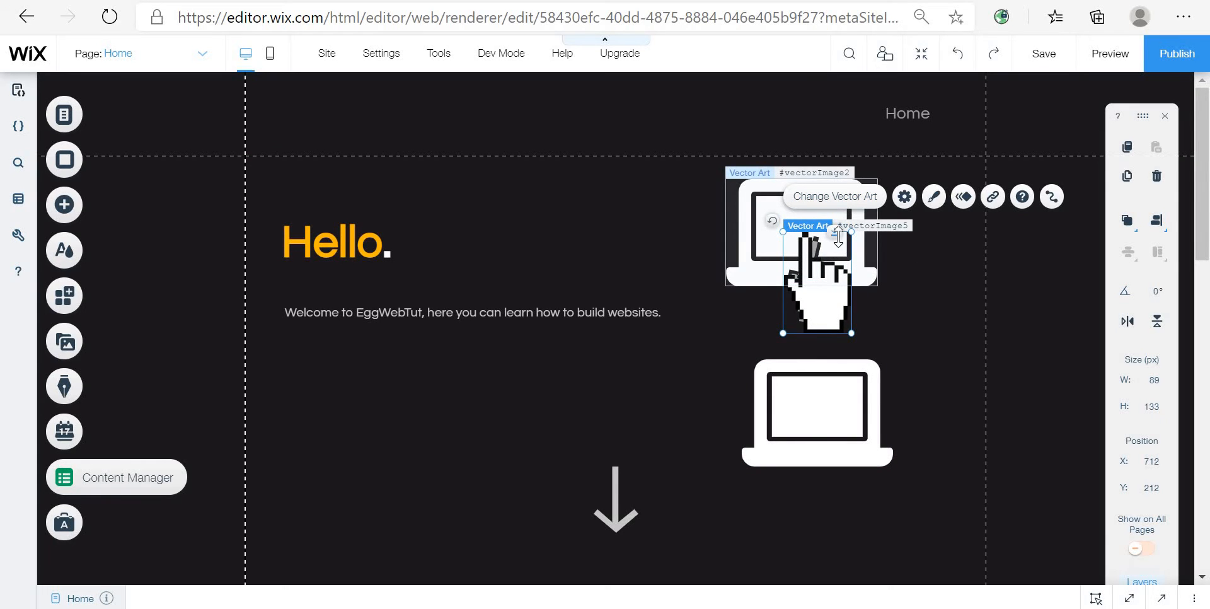
pyautogui.moveTo(773, 222); pyautogui.dragTo(805, 215)
pyautogui.moveTo(823, 296)
pyautogui.mouseDown()
pyautogui.moveTo(843, 288)
pyautogui.moveTo(823, 295)
pyautogui.mouseUp()
pyautogui.click(1034, 335)
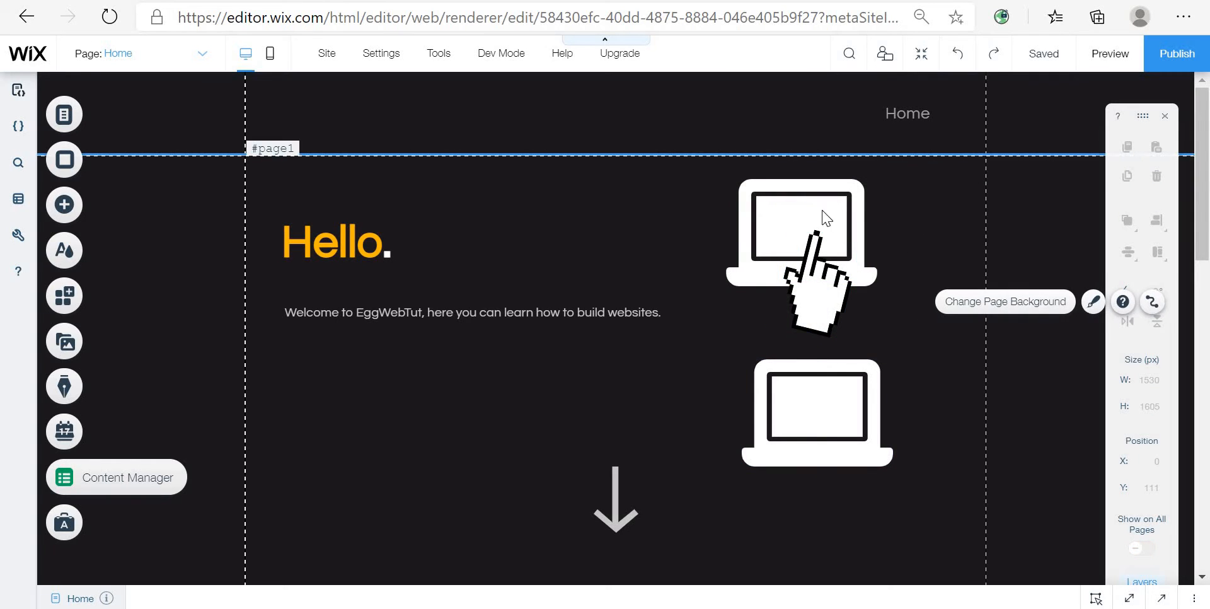
pyautogui.click(812, 304)
pyautogui.moveTo(812, 305); pyautogui.dragTo(920, 314)
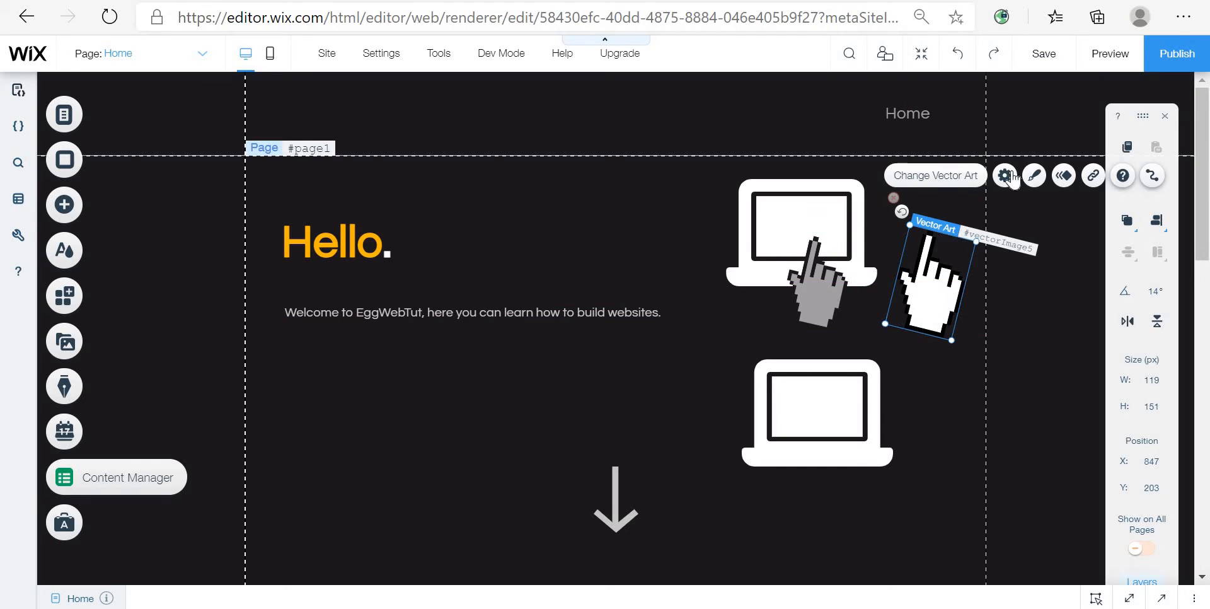
# Step: Set the new pointer's fill colors to black and grey in its design settings
pyautogui.click(1034, 177)
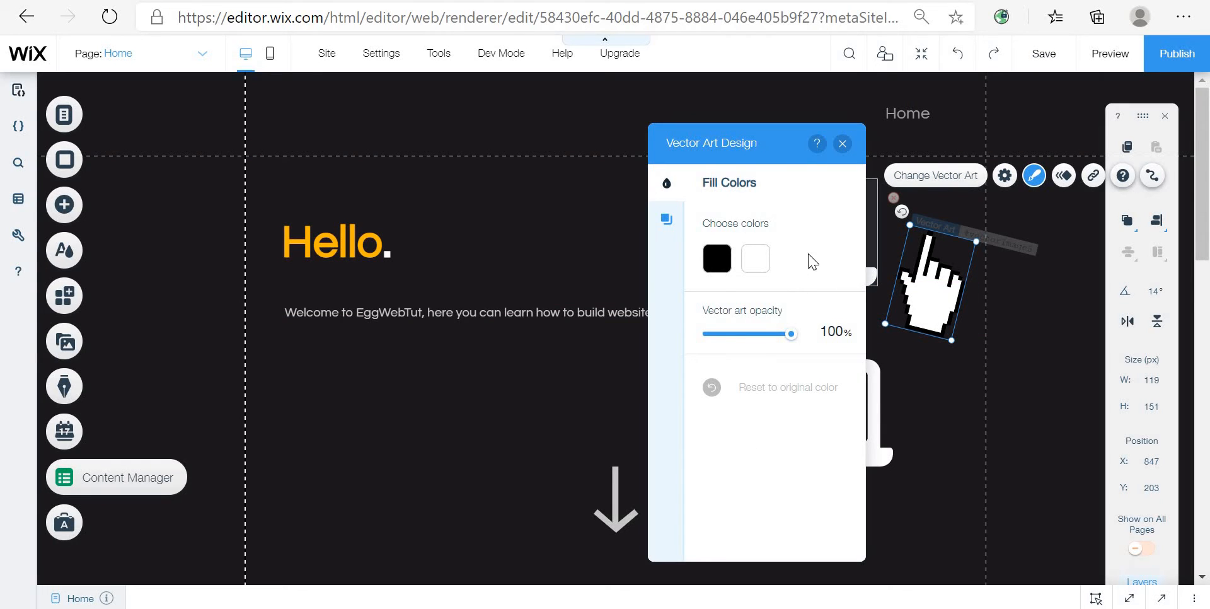
pyautogui.click(719, 269)
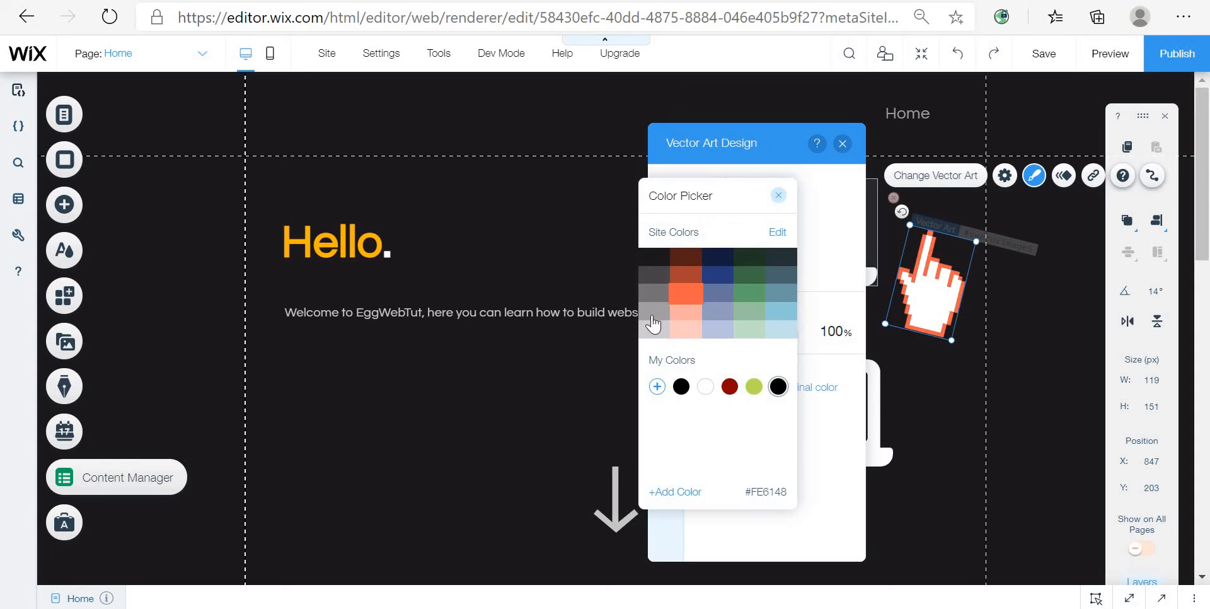
pyautogui.click(780, 198)
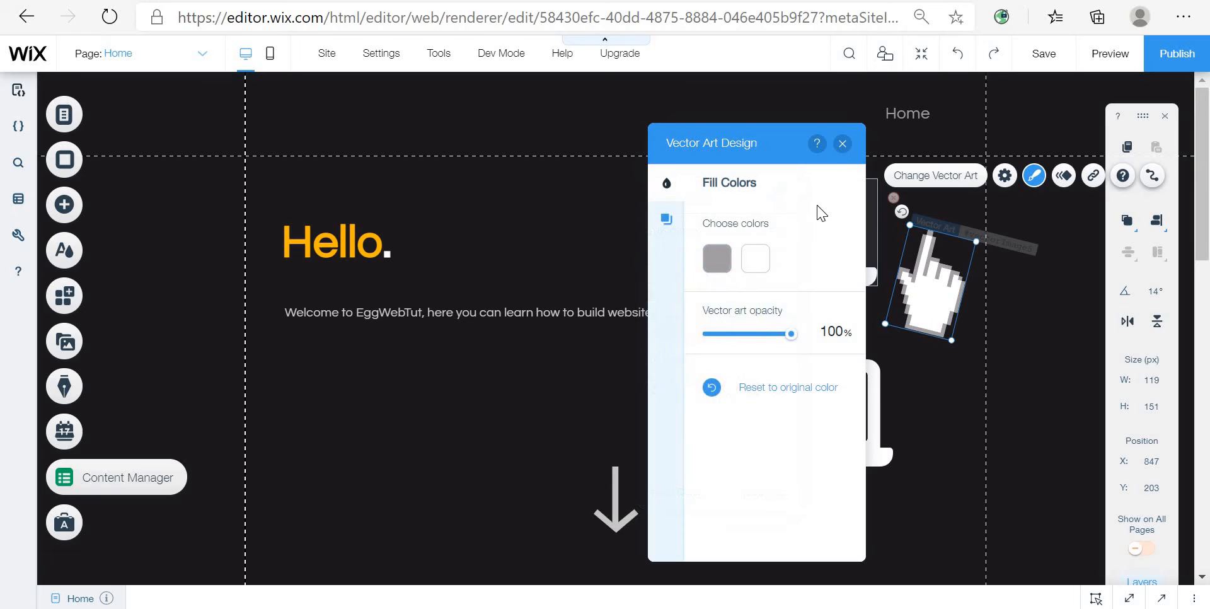
pyautogui.click(717, 258)
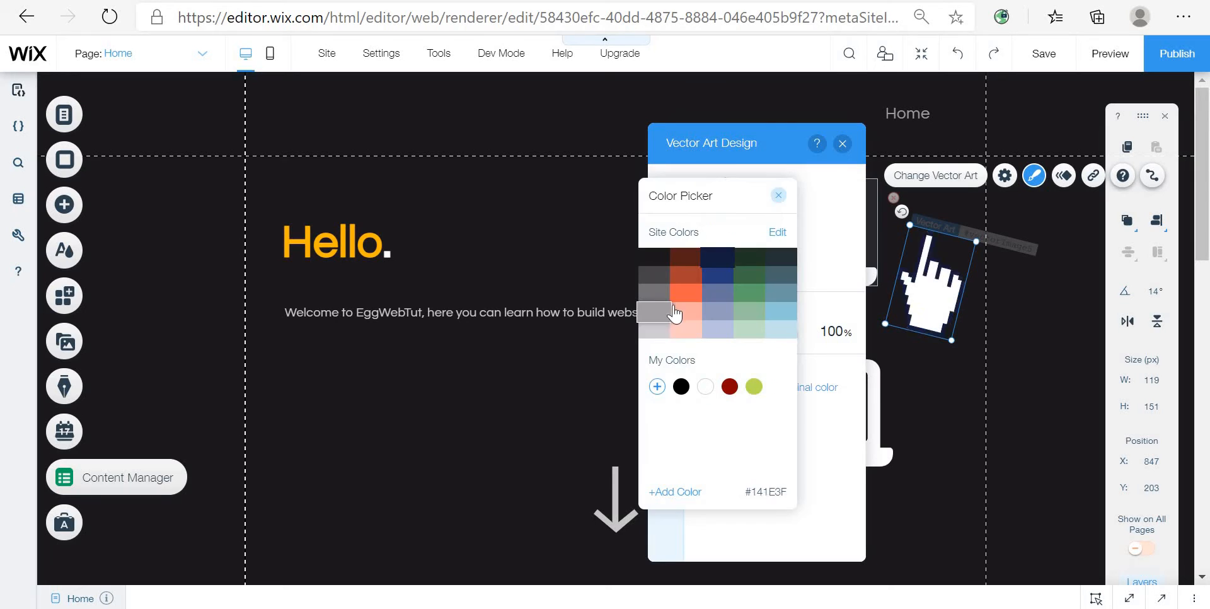
pyautogui.click(784, 198)
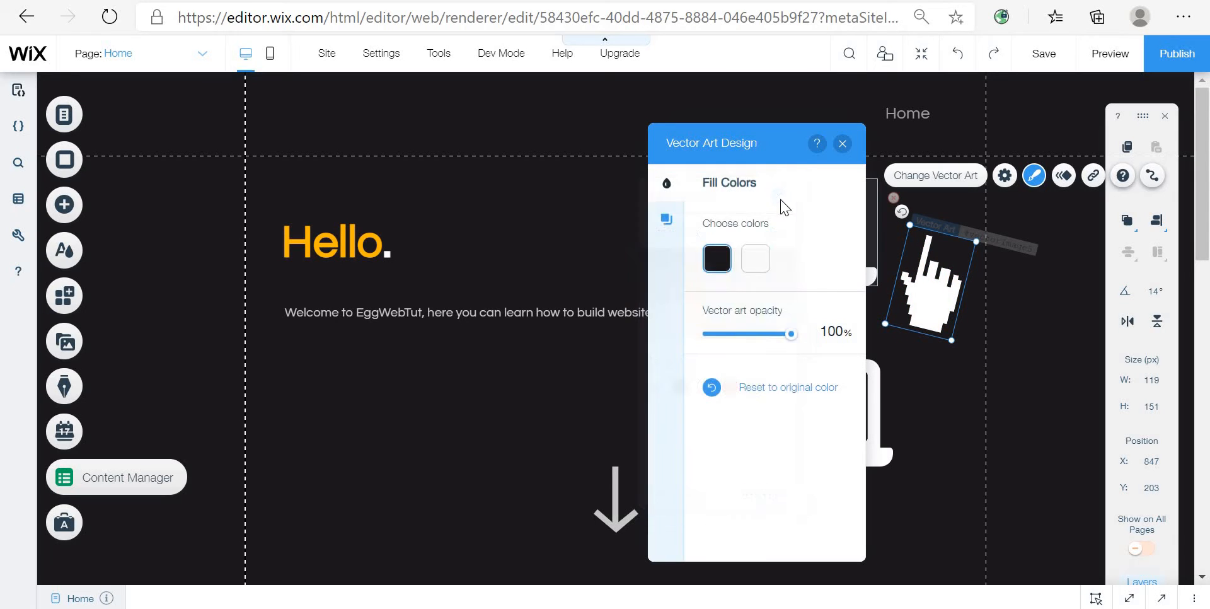
pyautogui.click(756, 260)
pyautogui.click(717, 276)
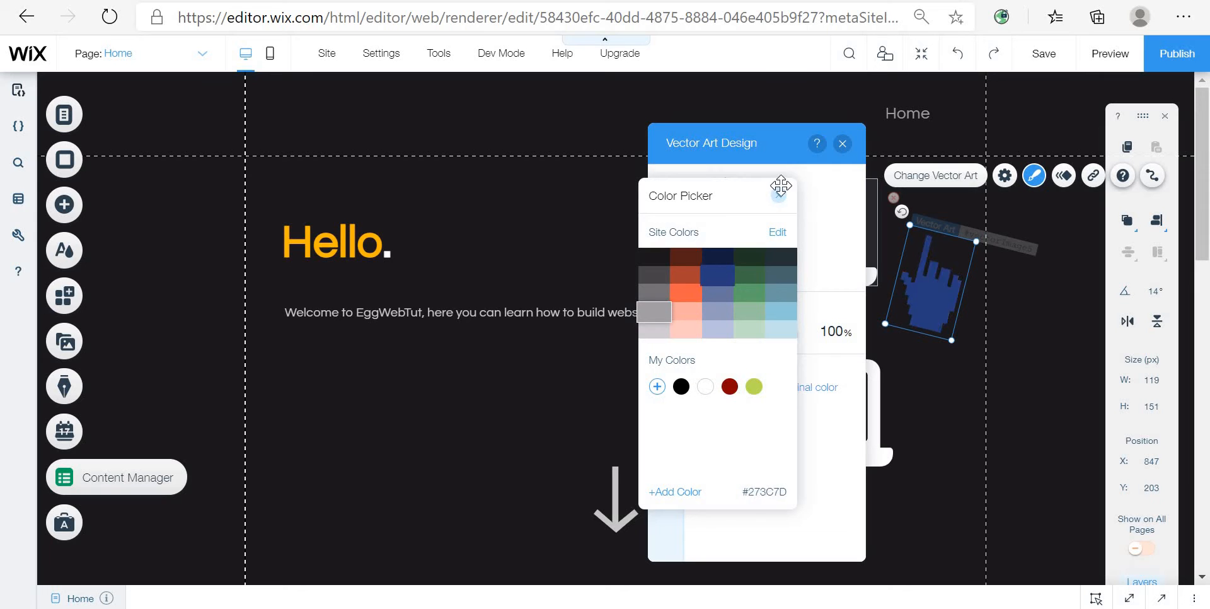
pyautogui.click(779, 199)
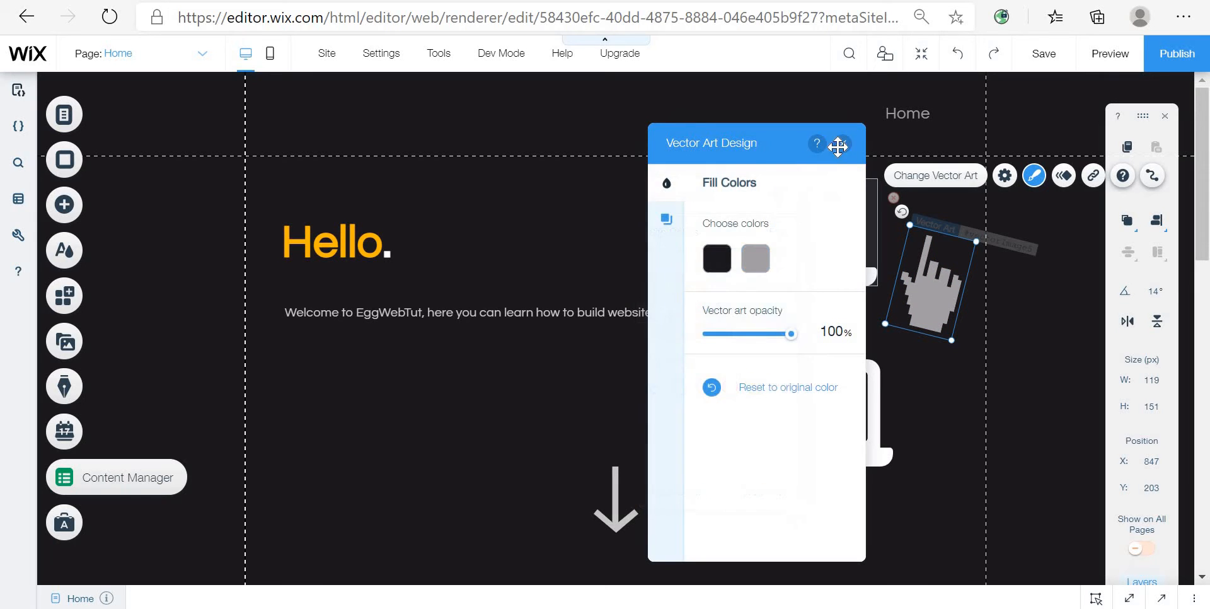
pyautogui.click(843, 145)
# Step: Move the grey pointer down onto the bottom laptop's screen
pyautogui.moveTo(923, 290); pyautogui.dragTo(822, 472)
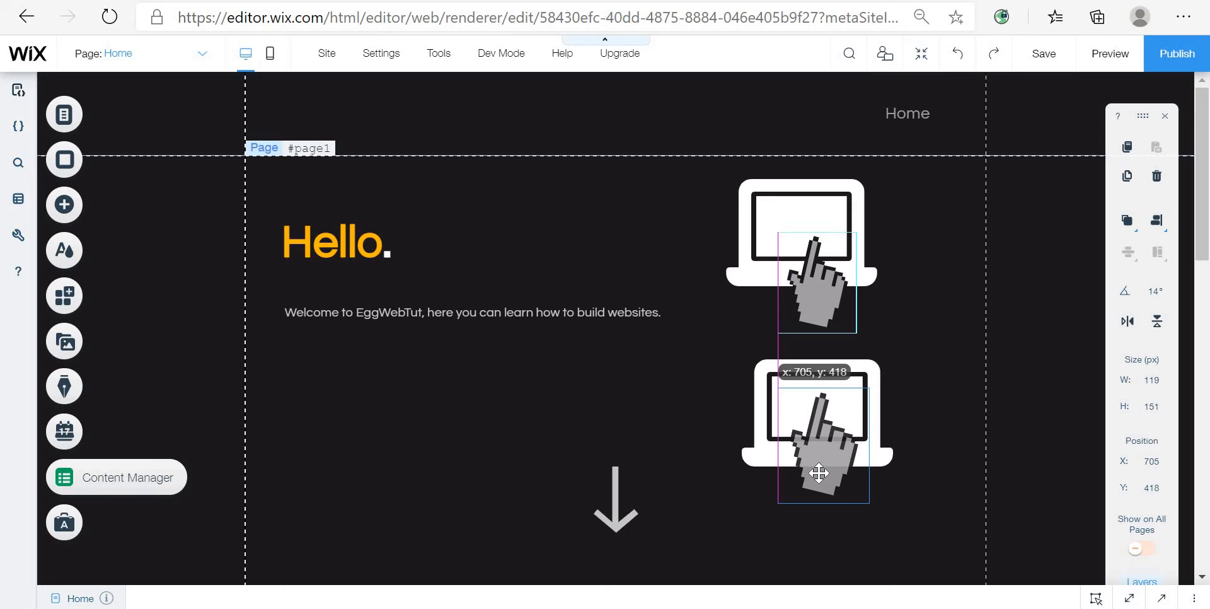
pyautogui.moveTo(819, 472); pyautogui.dragTo(818, 502)
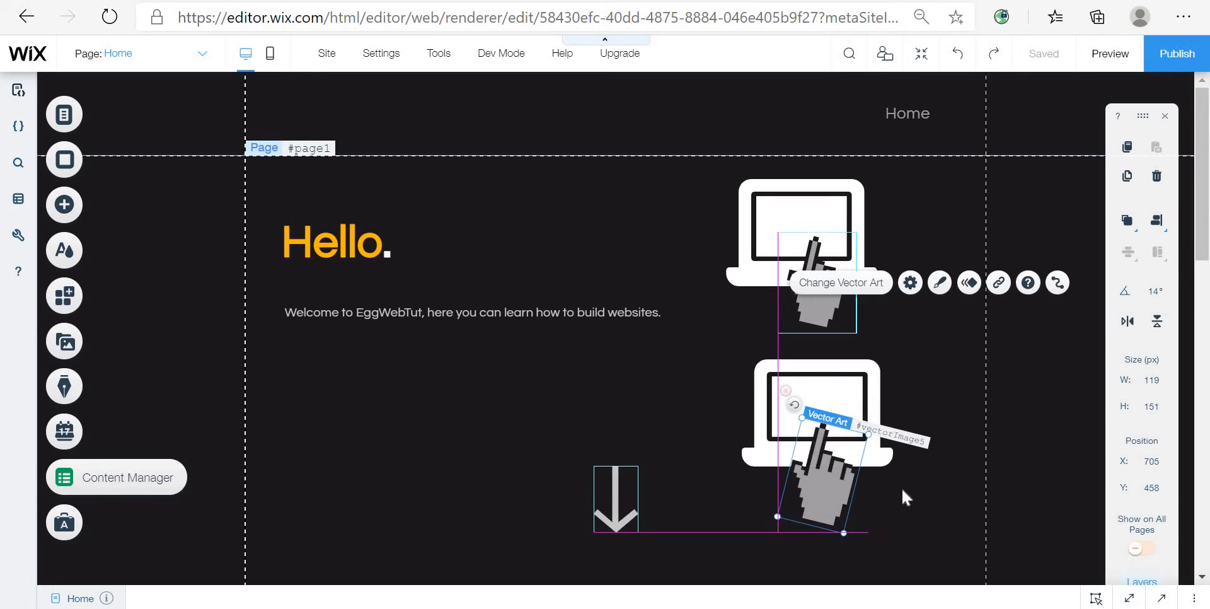
pyautogui.click(901, 485)
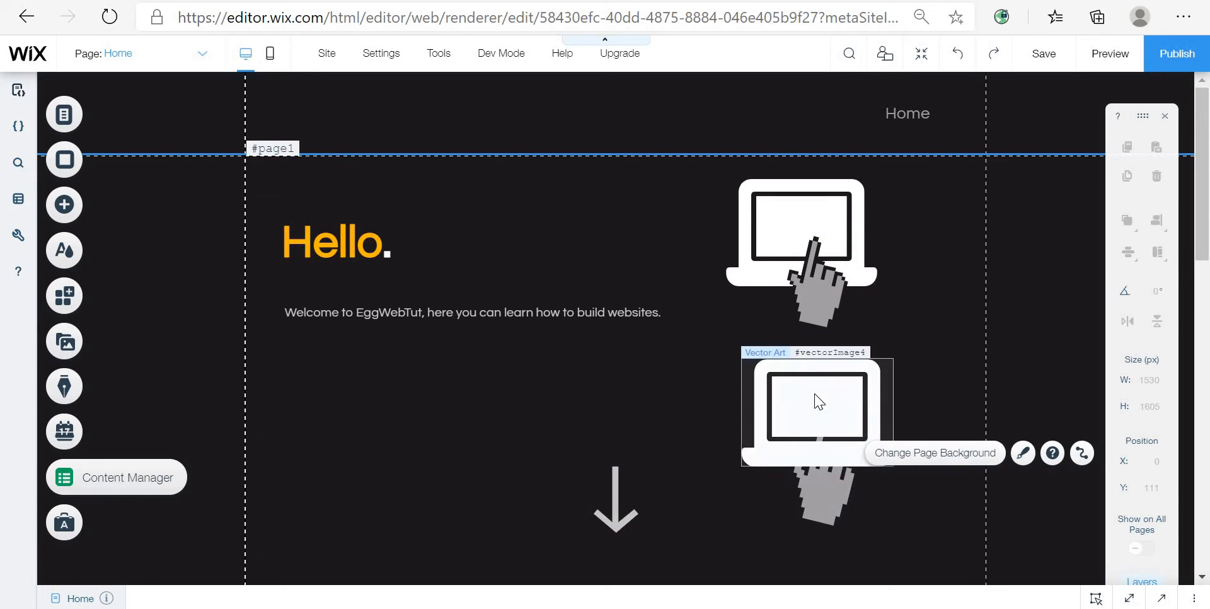
pyautogui.click(822, 513)
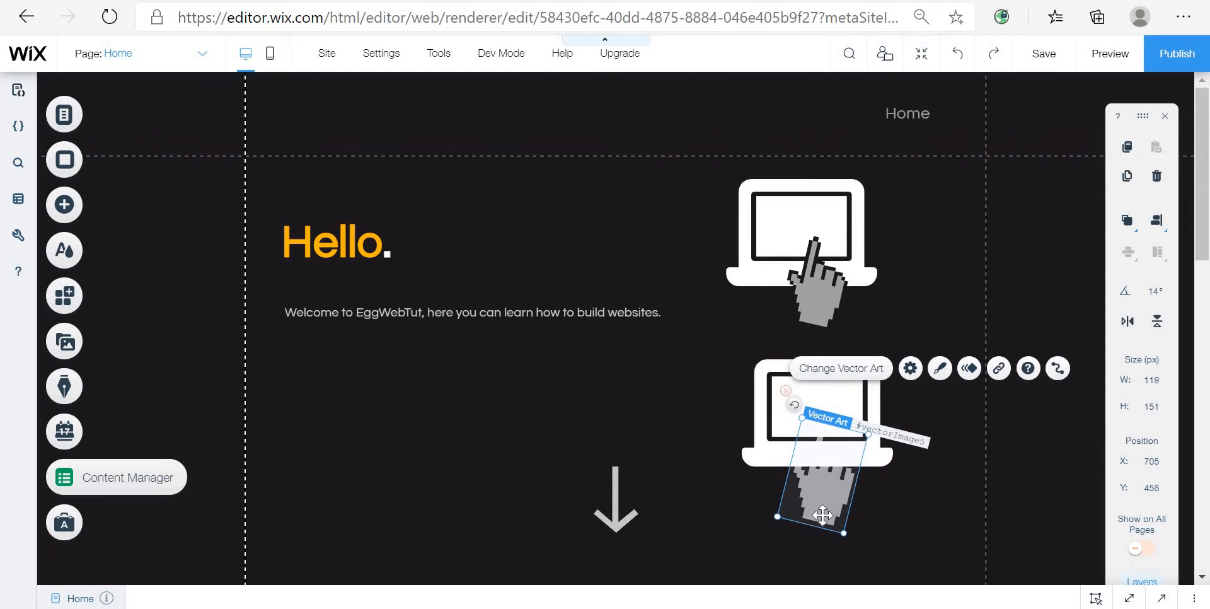
pyautogui.click(751, 408)
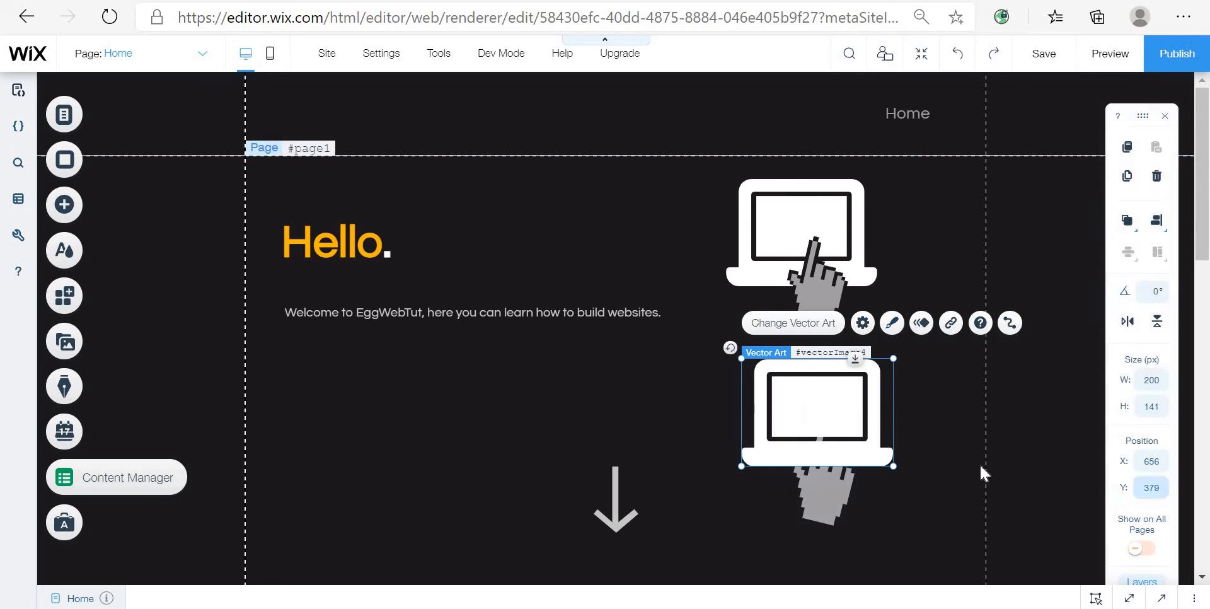
pyautogui.rightClick(622, 389)
pyautogui.click(709, 337)
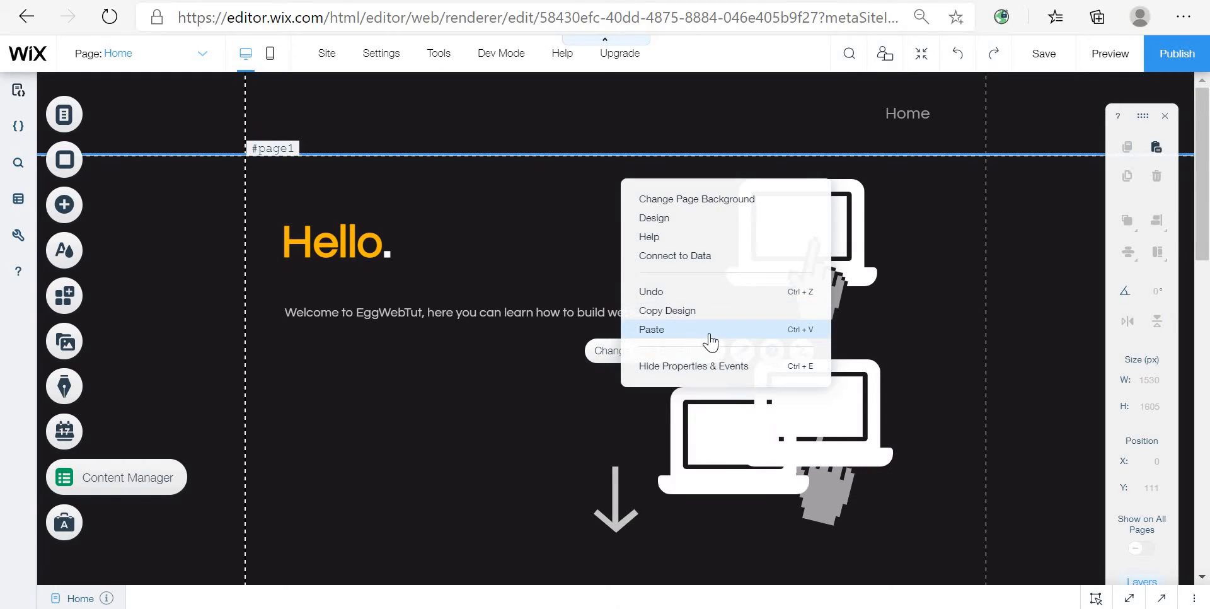
pyautogui.click(741, 457)
pyautogui.moveTo(743, 469); pyautogui.dragTo(829, 442)
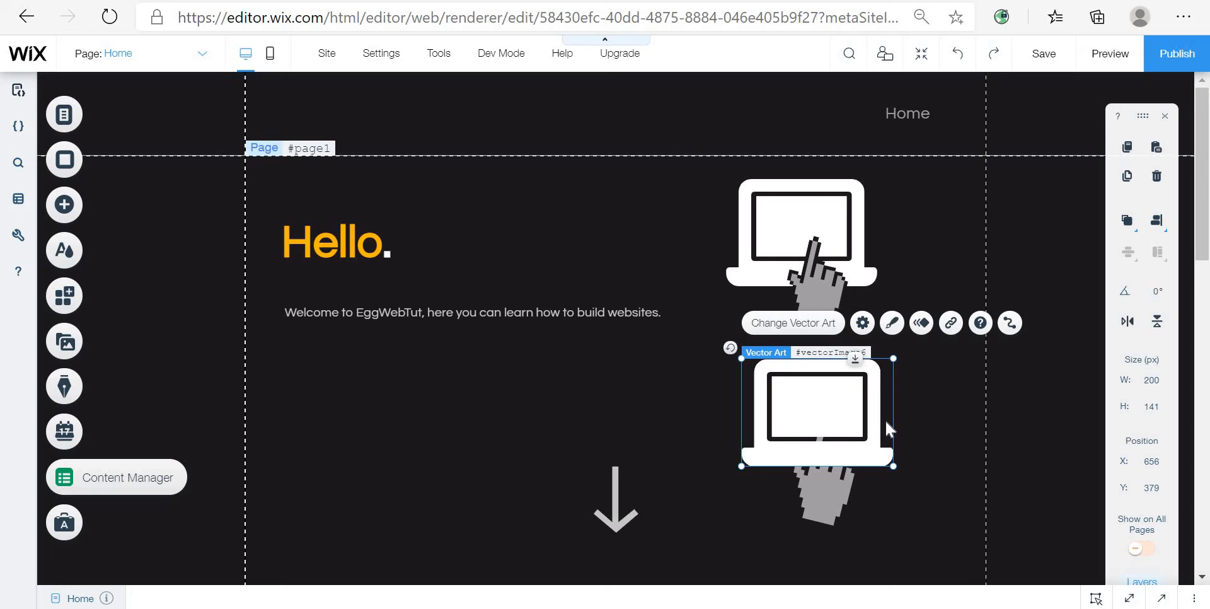
# Step: Delete the pointer and paste it back so it sits in front of the bottom laptop, on its screen
pyautogui.click(848, 493)
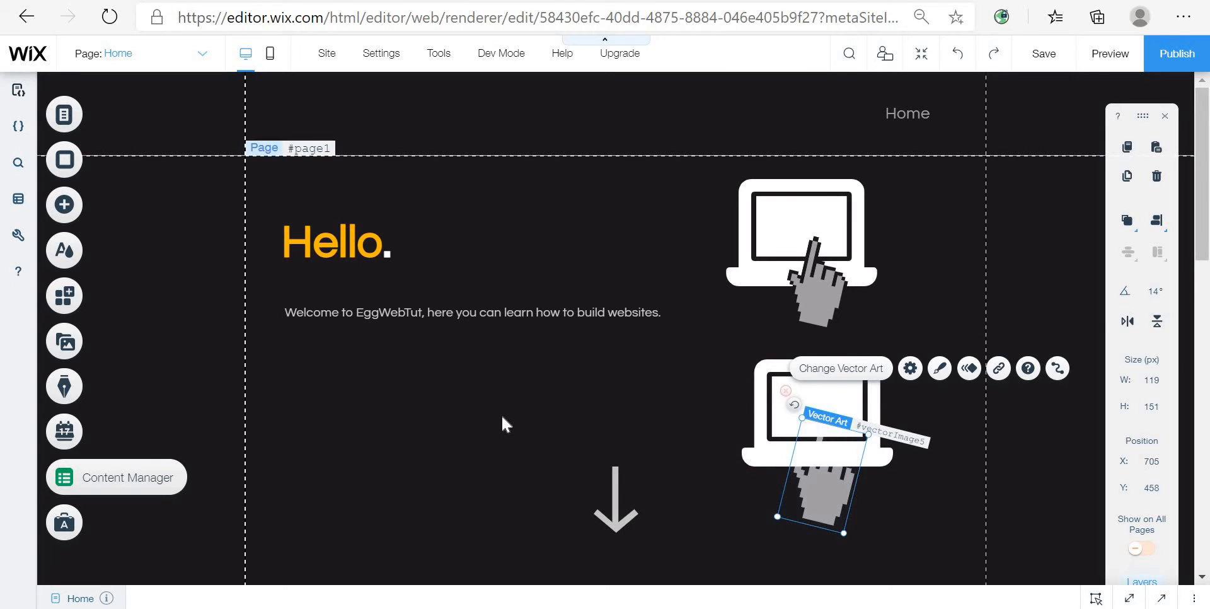
pyautogui.rightClick(510, 399)
pyautogui.click(546, 362)
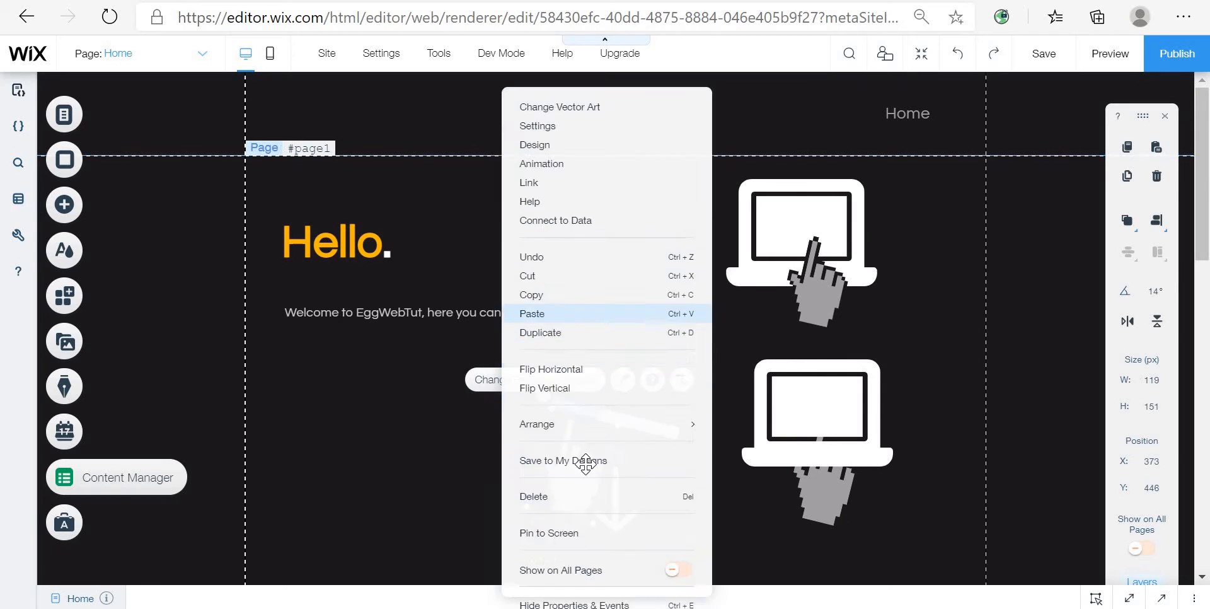
pyautogui.moveTo(582, 465); pyautogui.dragTo(829, 443)
pyautogui.click(842, 514)
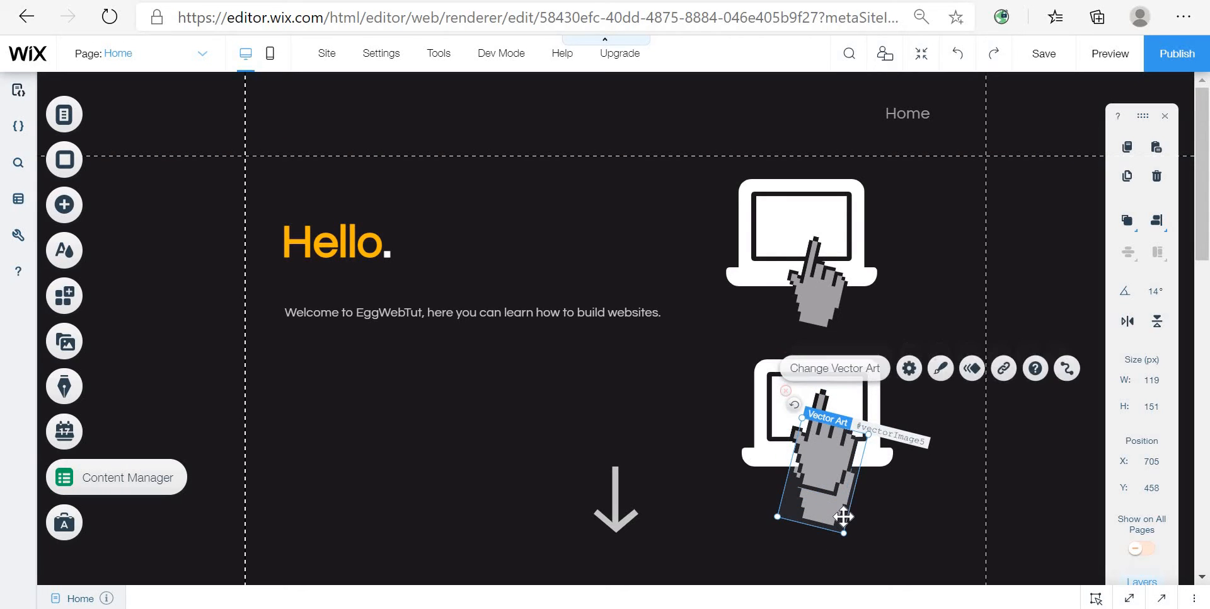
pyautogui.press('Delete')
pyautogui.hotkey('ctrl', 'v')
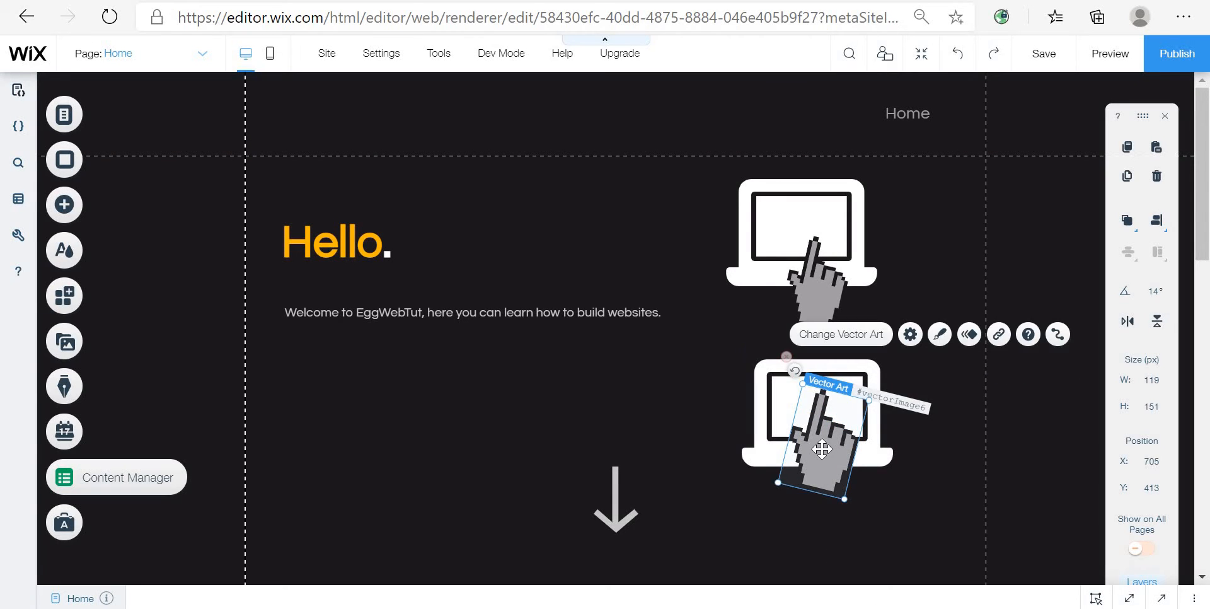
pyautogui.moveTo(822, 450); pyautogui.dragTo(835, 483)
pyautogui.click(976, 501)
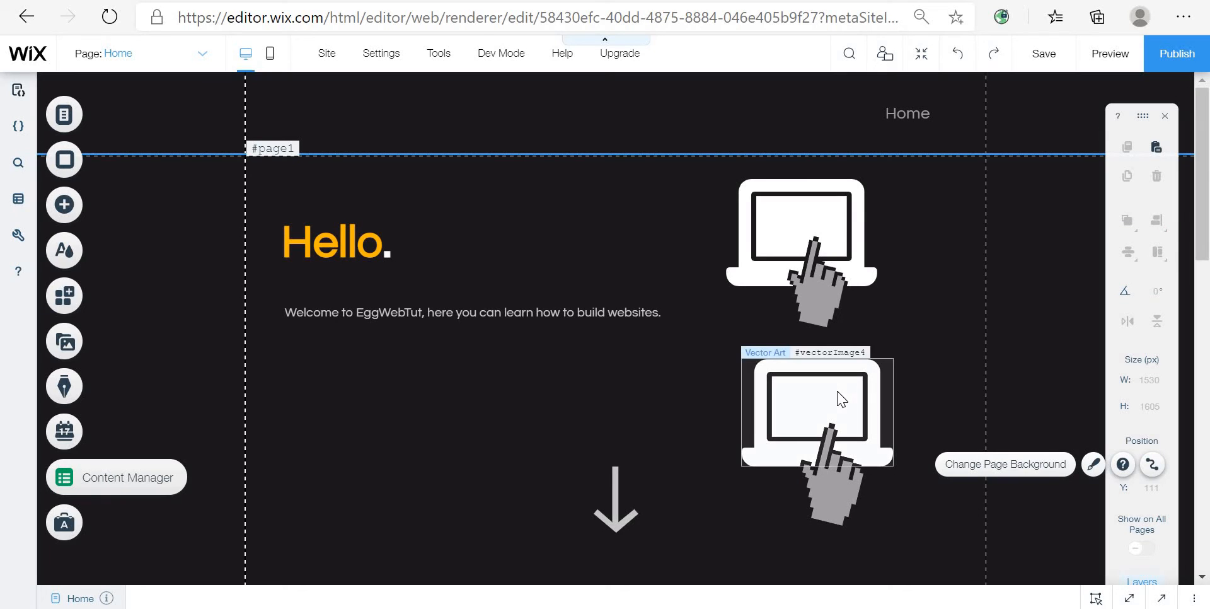
# Step: Preview the page and return to the editor
pyautogui.click(1104, 64)
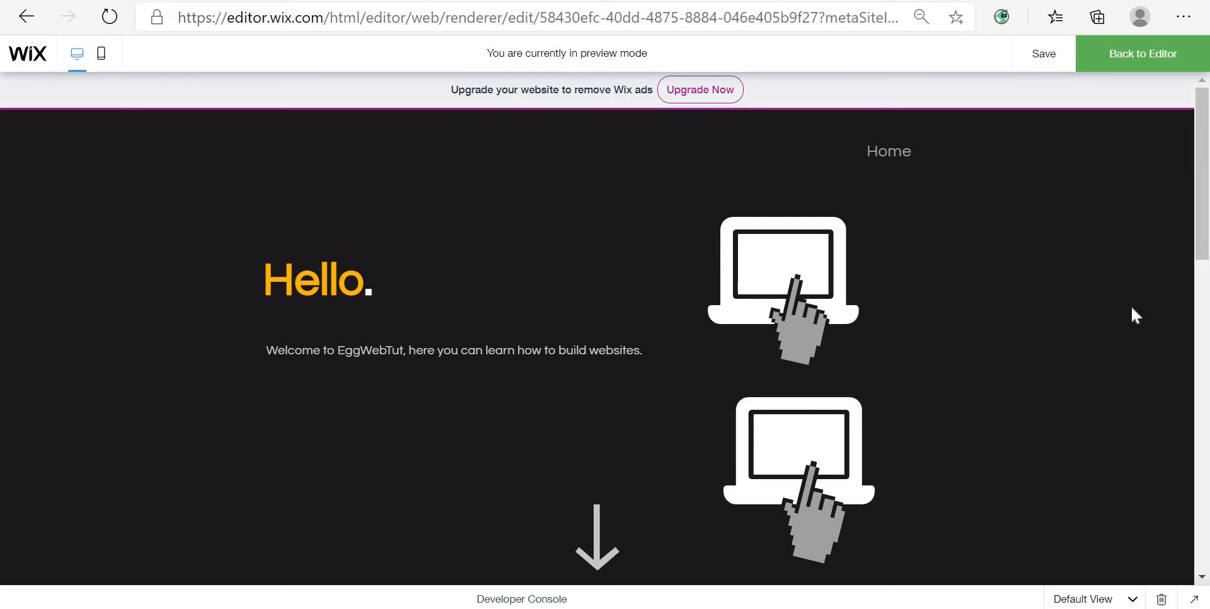
pyautogui.click(1119, 65)
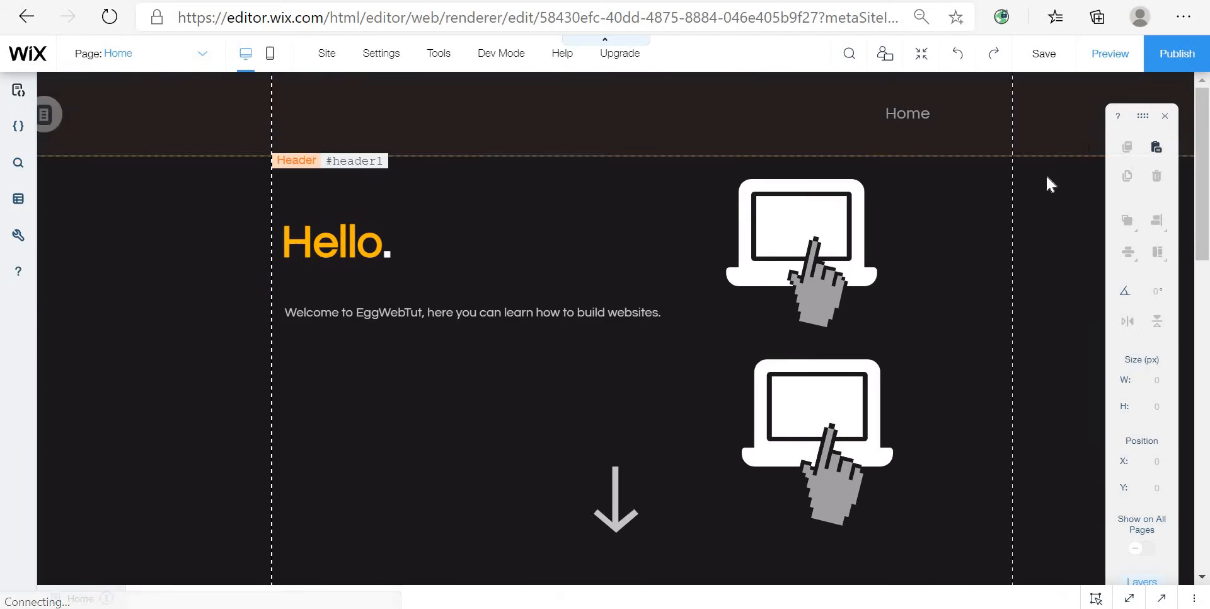
# Step: Shift the bottom laptop slightly left to line up with the top laptop
pyautogui.click(825, 388)
pyautogui.moveTo(825, 388); pyautogui.dragTo(835, 422)
pyautogui.click(844, 488)
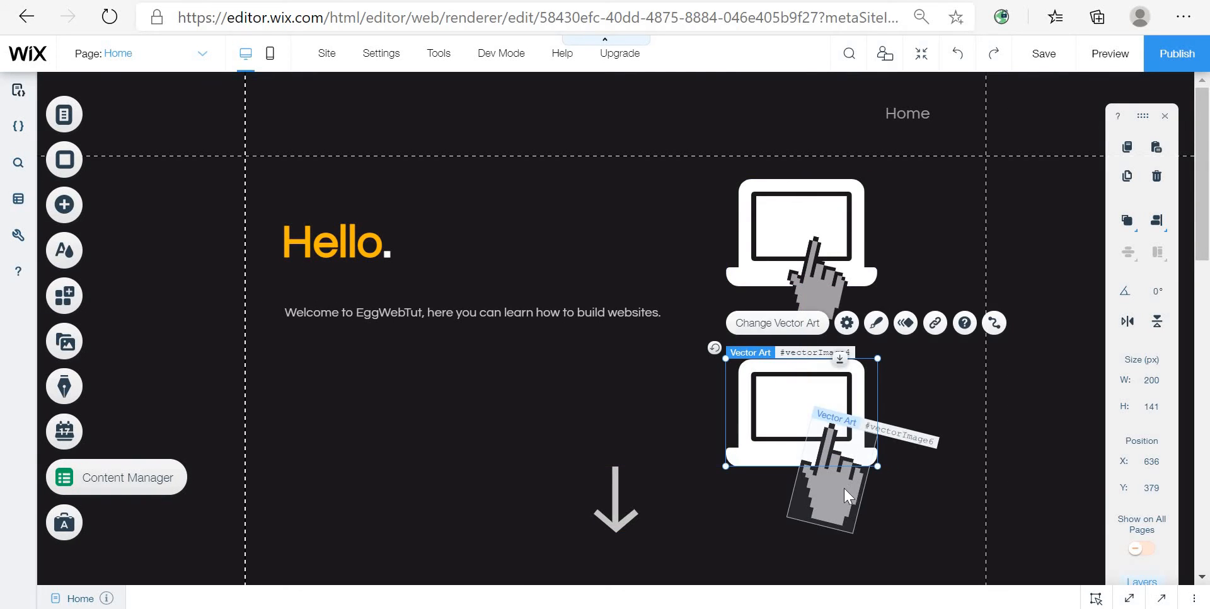
pyautogui.moveTo(845, 488); pyautogui.dragTo(822, 468)
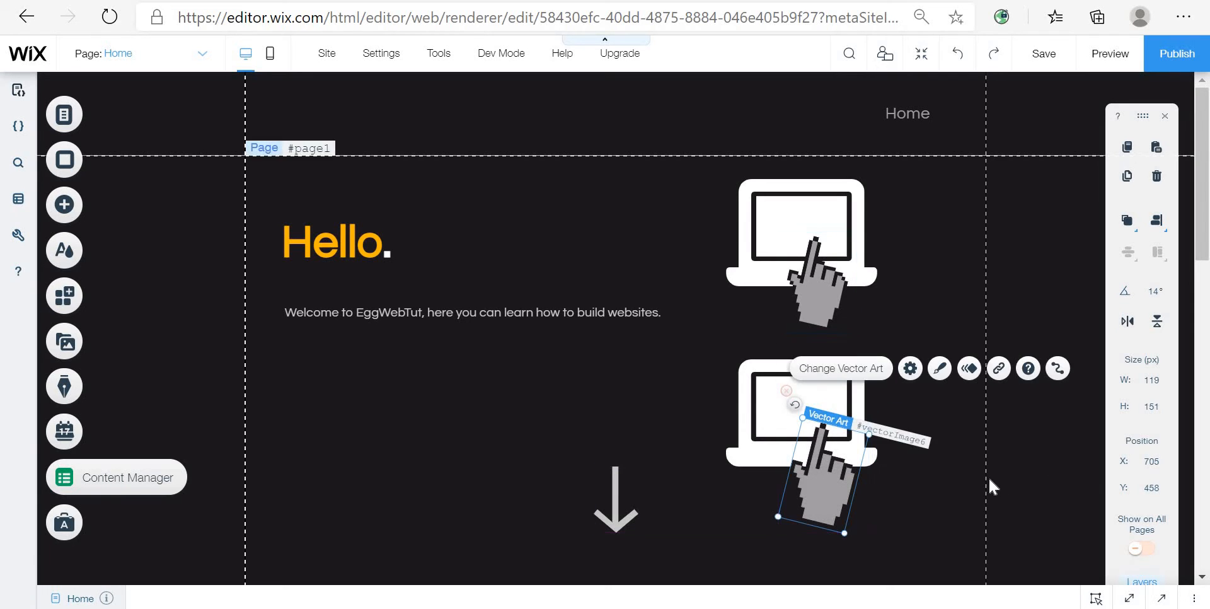
pyautogui.click(989, 479)
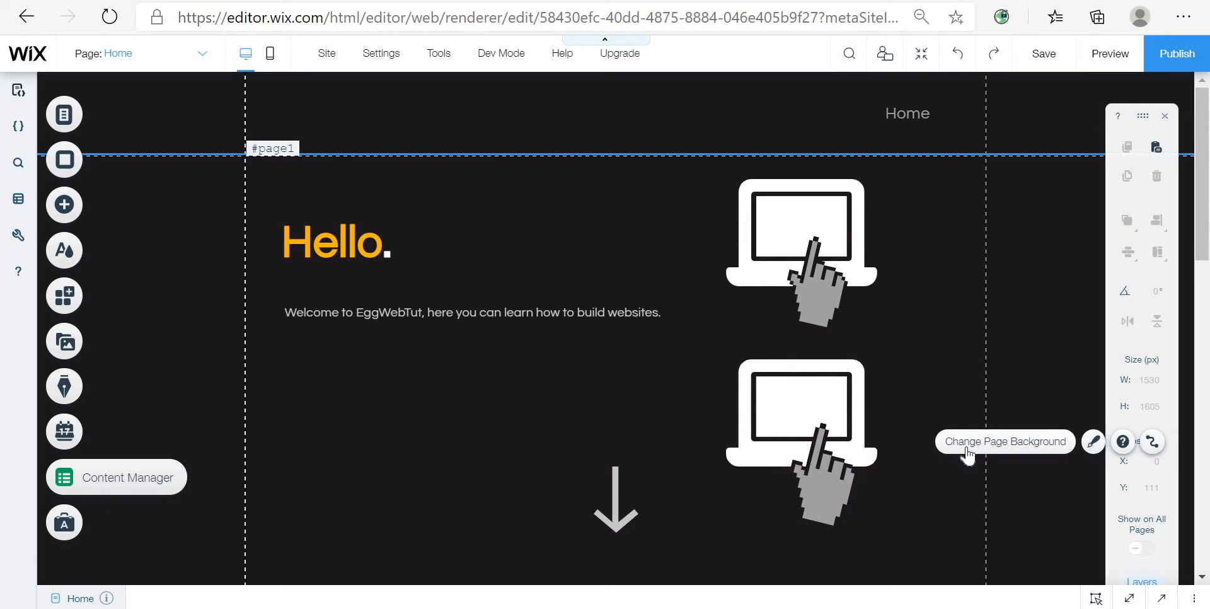
# Step: Apply the Glide-In animation to the bottom laptop
pyautogui.click(847, 386)
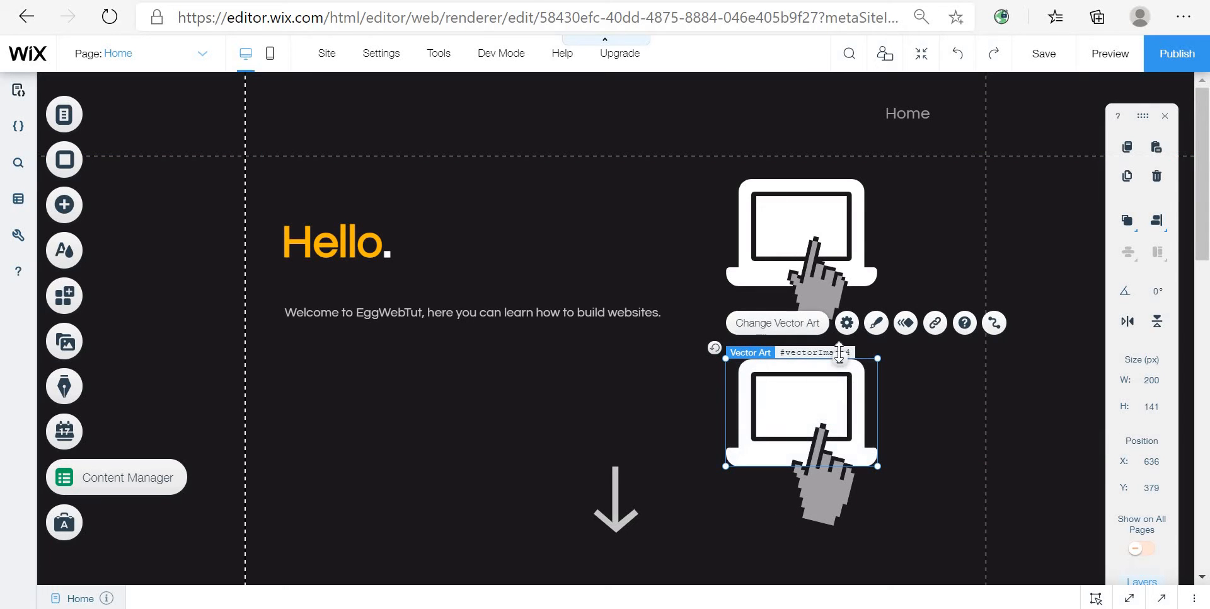
pyautogui.click(905, 325)
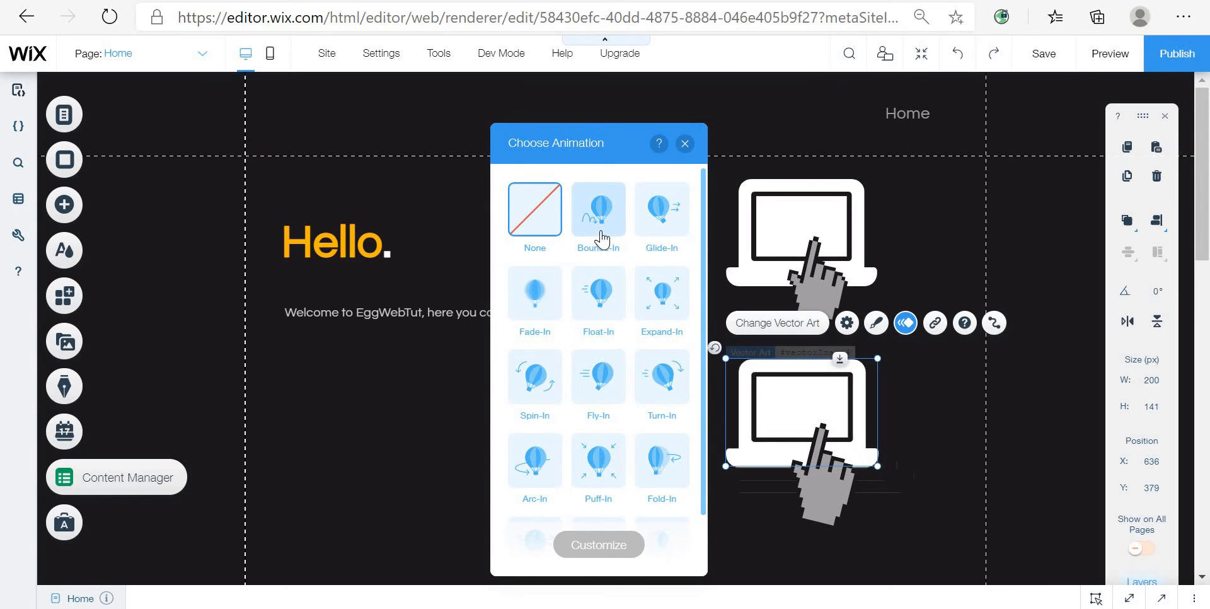
pyautogui.click(656, 233)
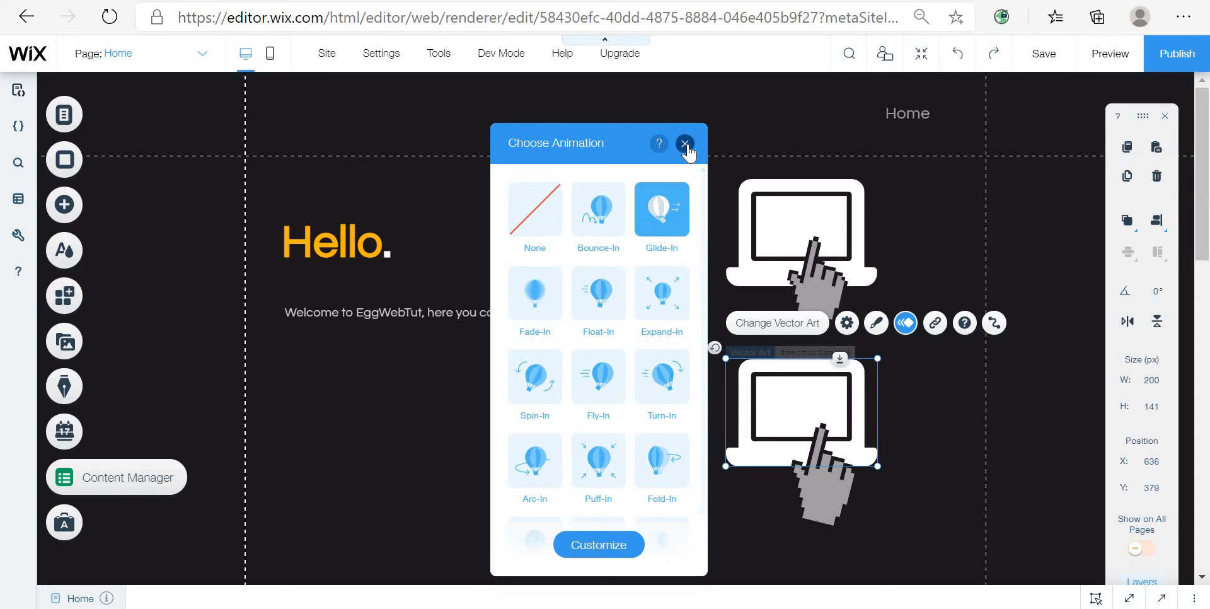
pyautogui.click(685, 143)
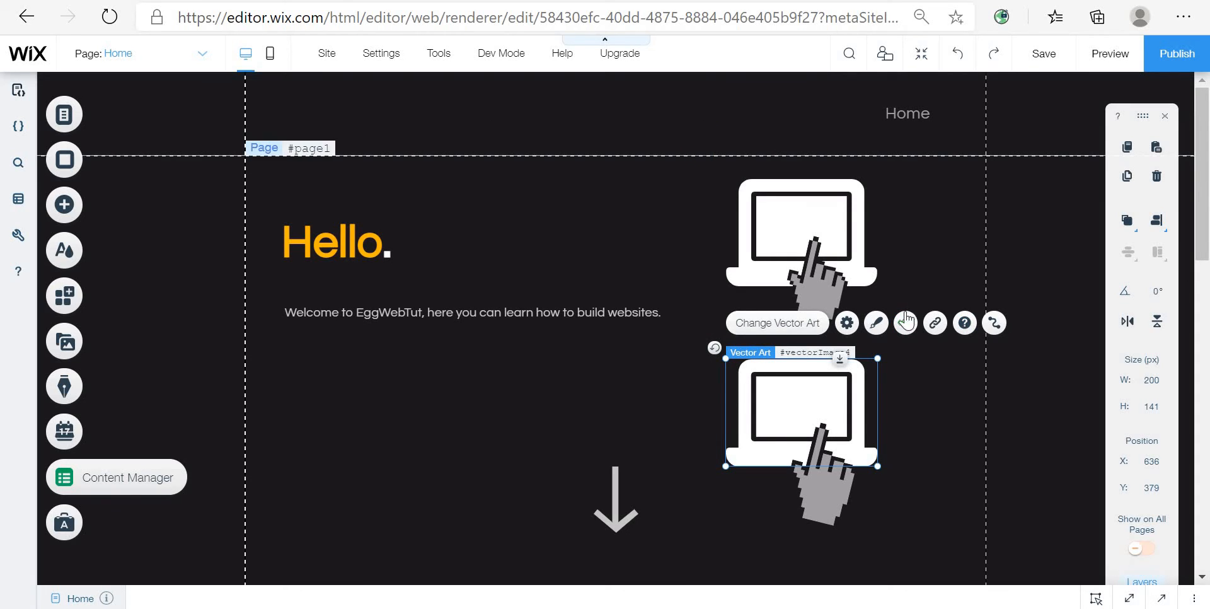
# Step: Open the top laptop's animation customization settings to review them
pyautogui.click(799, 251)
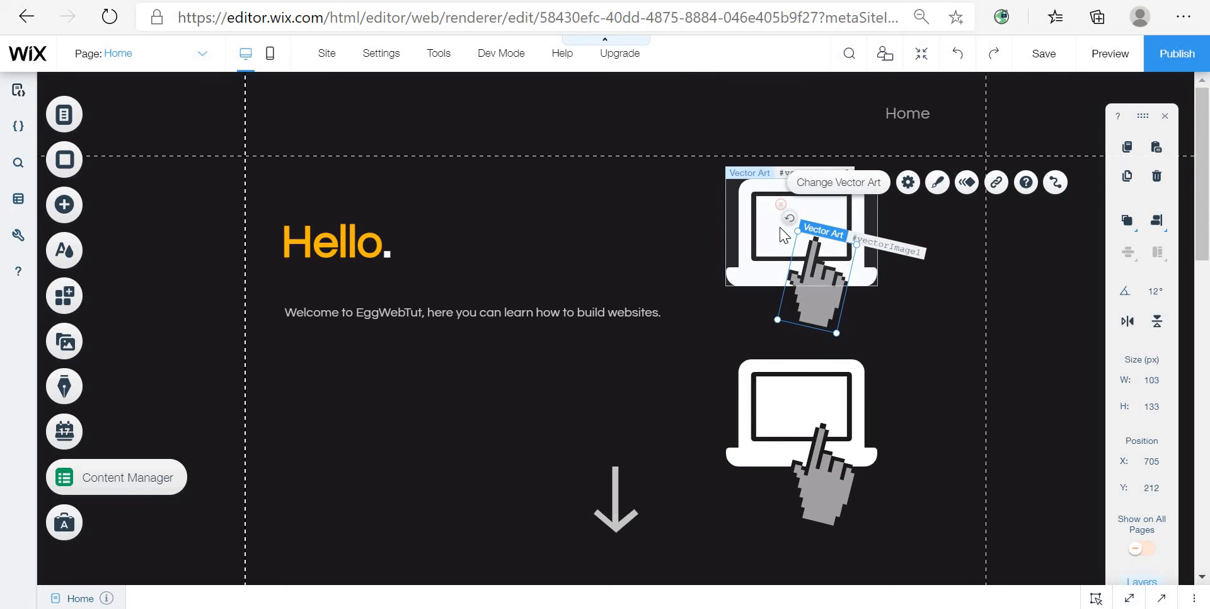
pyautogui.click(784, 234)
pyautogui.click(905, 144)
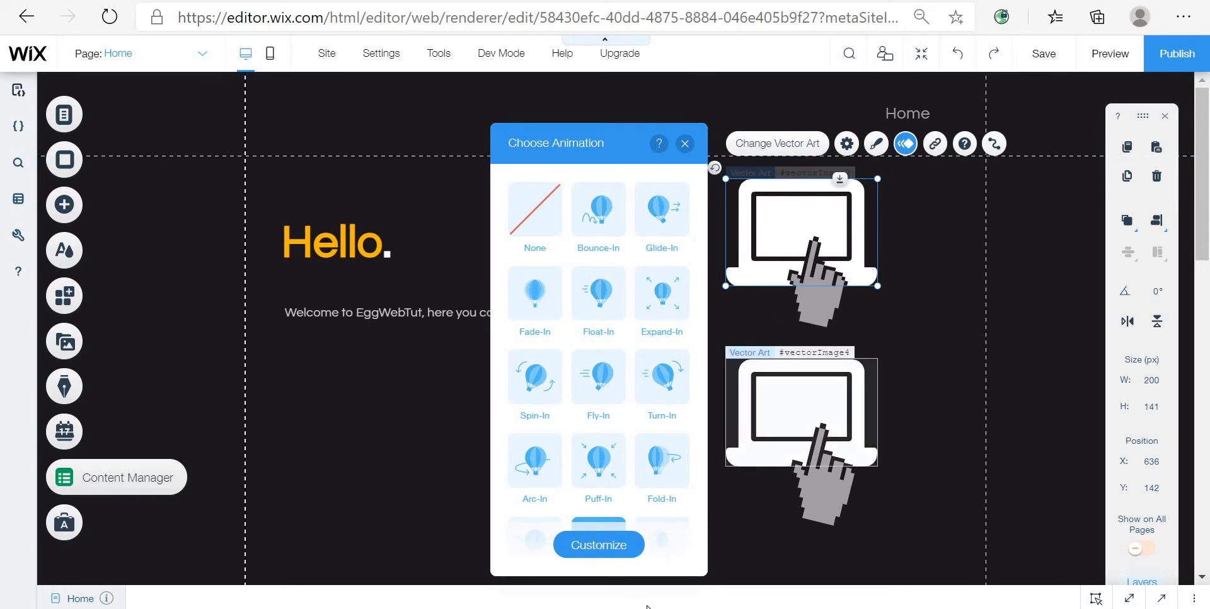
pyautogui.click(634, 546)
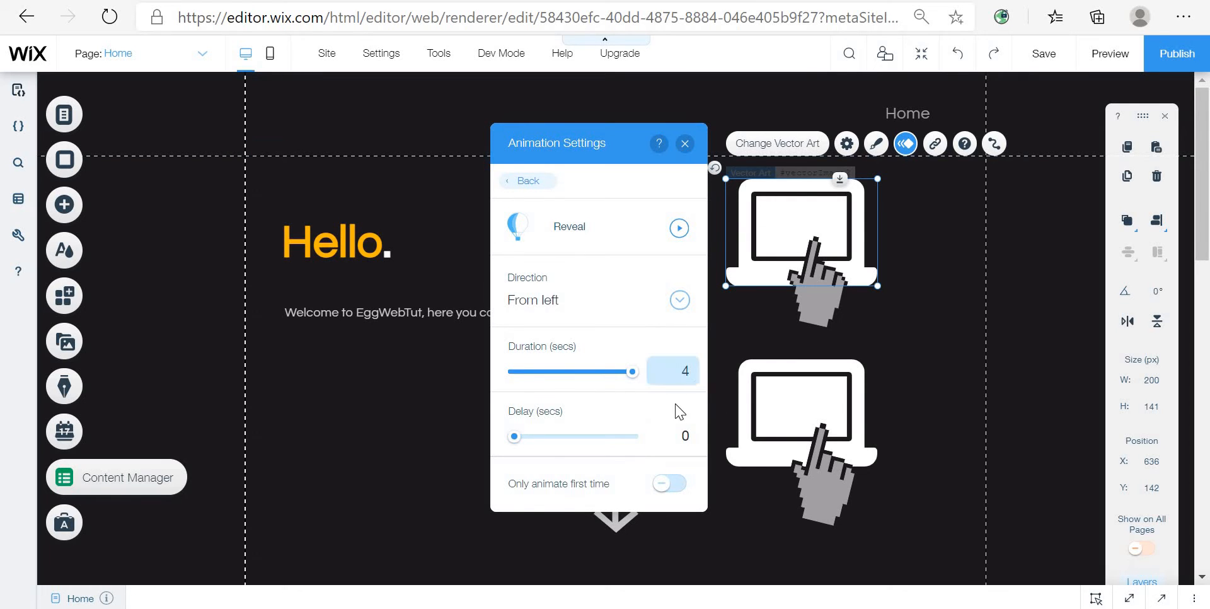
# Step: Open the bottom laptop's Glide-In customization settings to review its direction, distance and duration
pyautogui.click(850, 408)
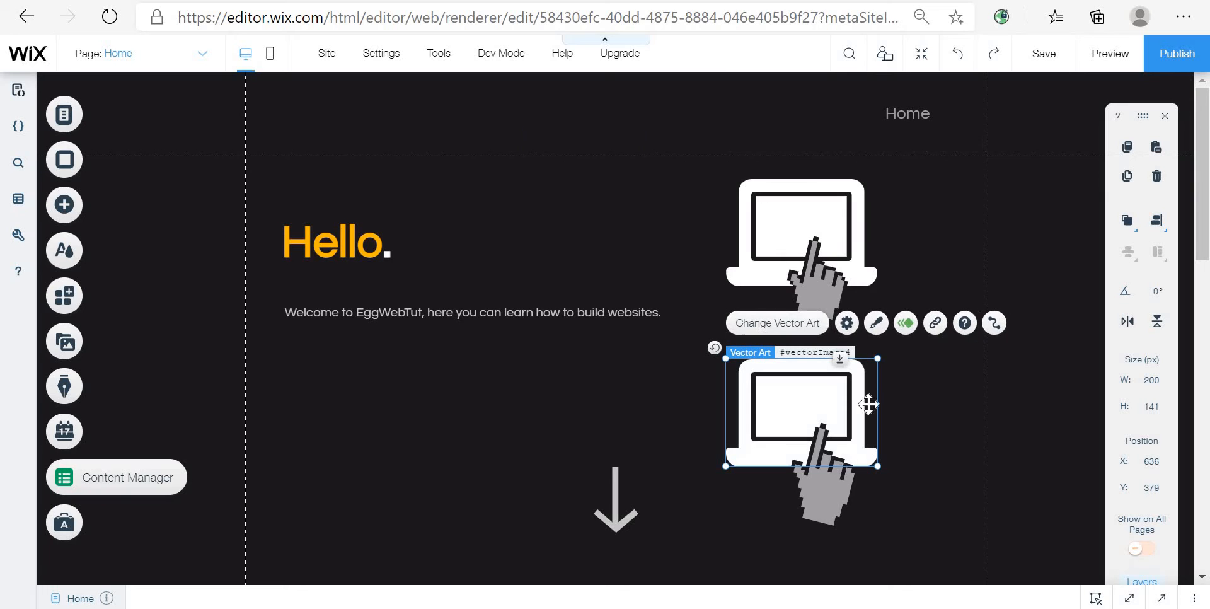
pyautogui.click(905, 324)
pyautogui.click(603, 557)
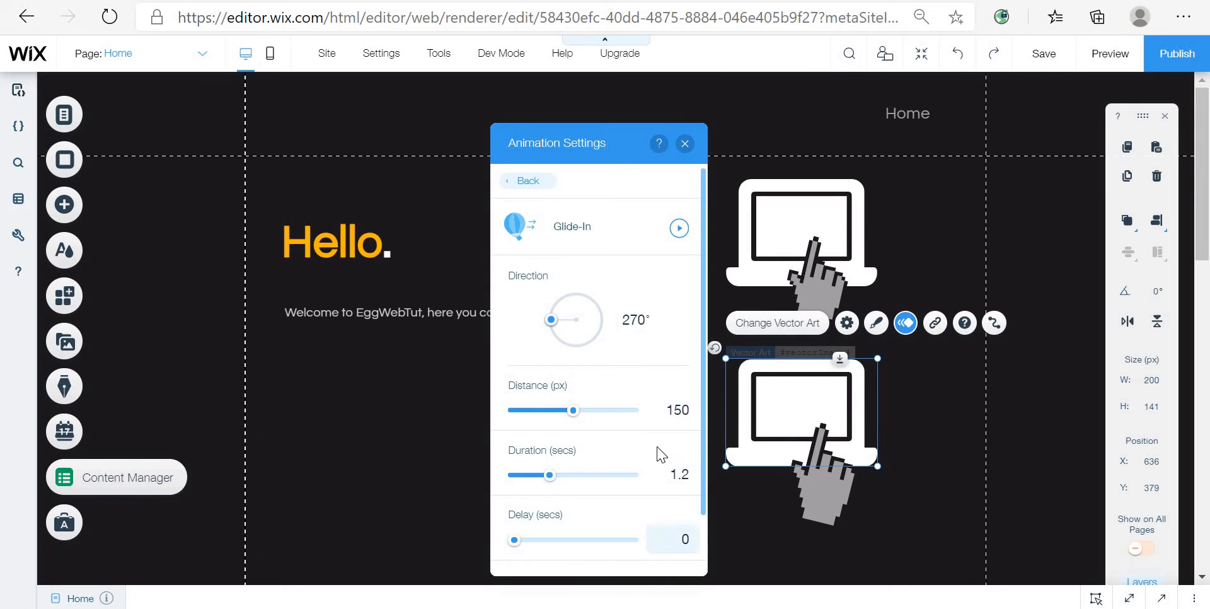
pyautogui.doubleClick(686, 408)
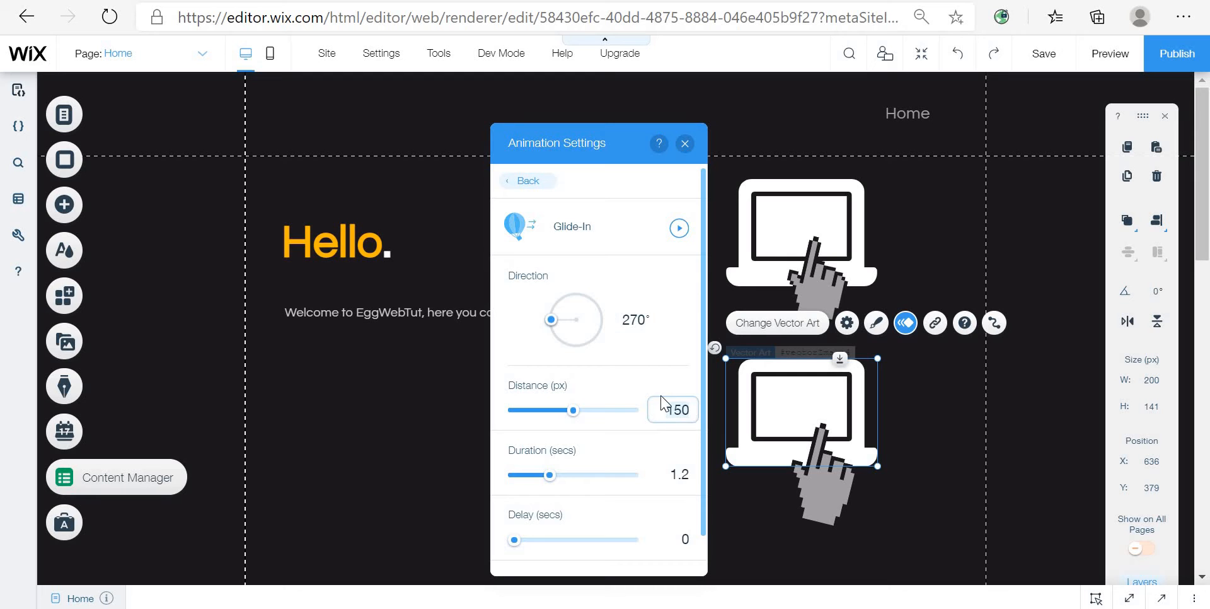
pyautogui.click(684, 143)
# Step: Preview the page to check the laptop animations
pyautogui.click(1109, 53)
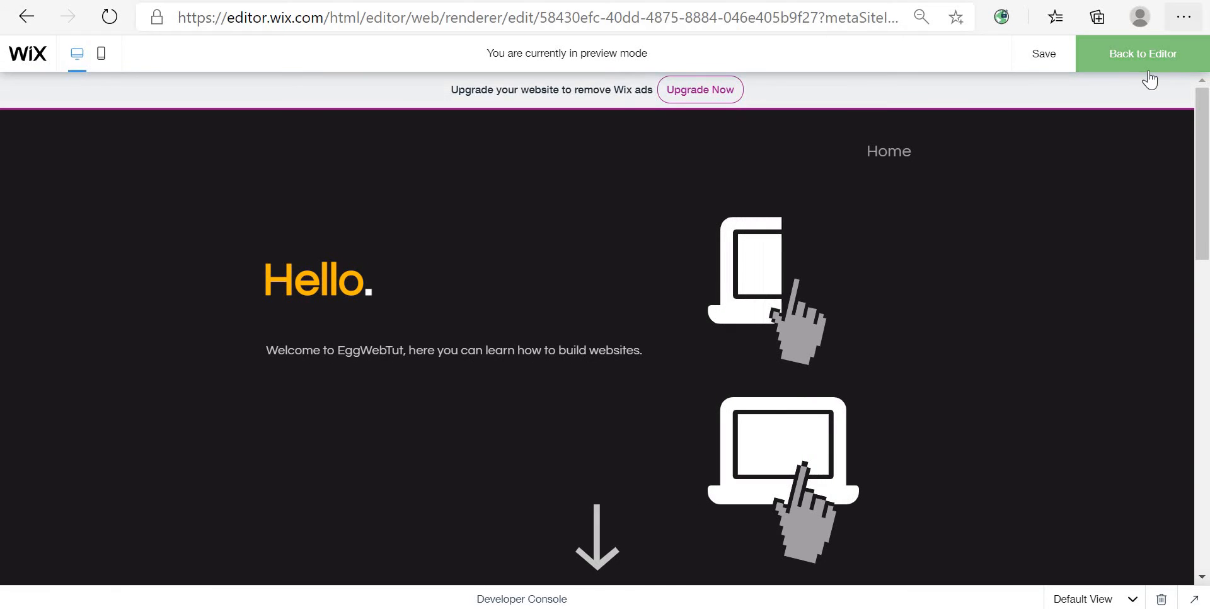
# Step: Return to the editor and apply the Reveal animation to the bottom laptop
pyautogui.click(1135, 55)
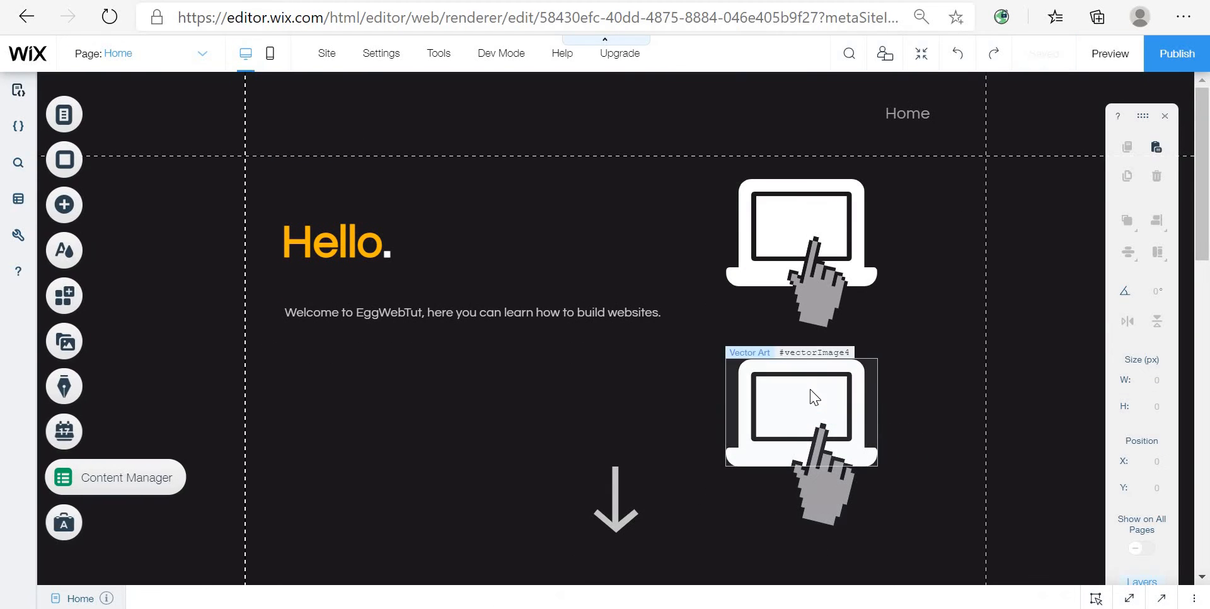
pyautogui.click(810, 397)
pyautogui.click(906, 325)
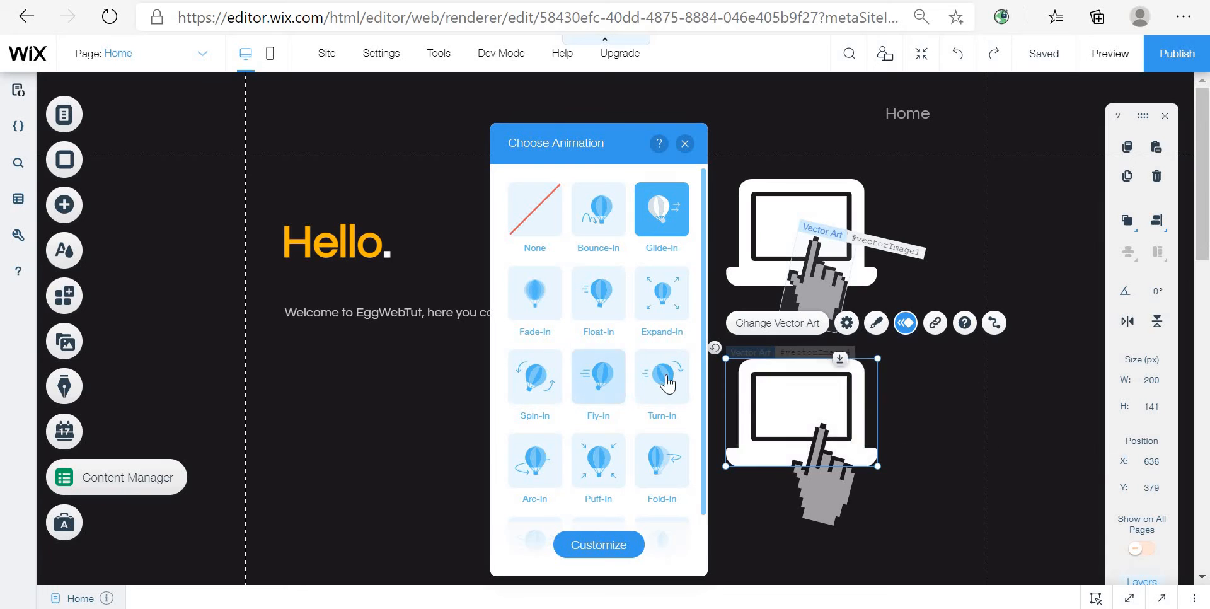
pyautogui.scroll(-1, 605, 410)
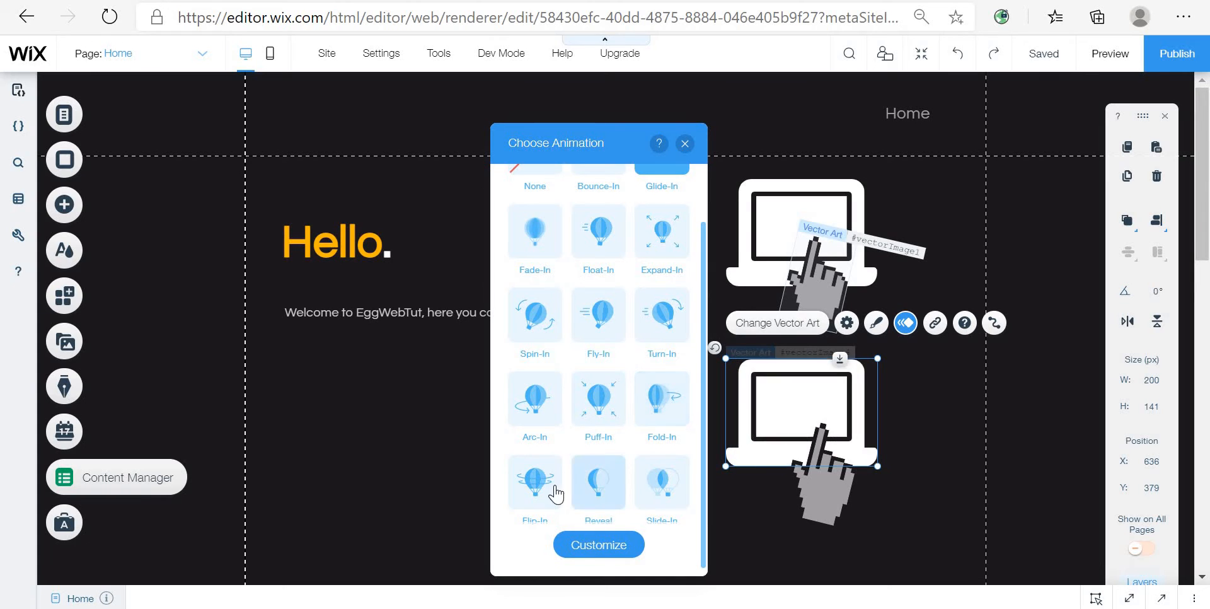
pyautogui.scroll(-1, 553, 486)
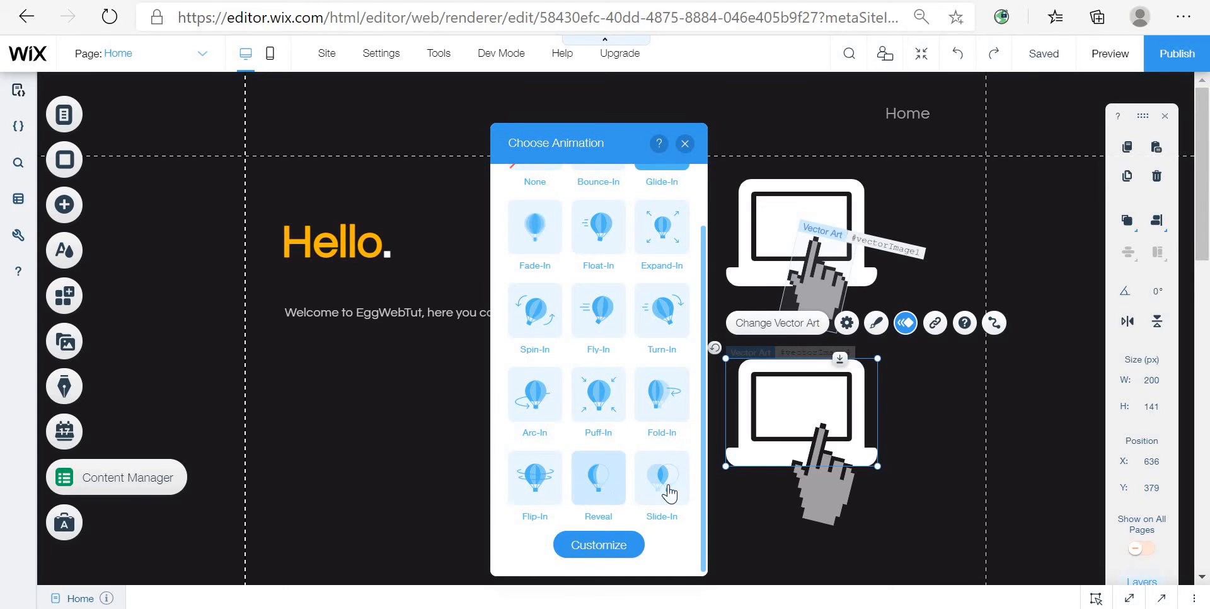
pyautogui.click(598, 502)
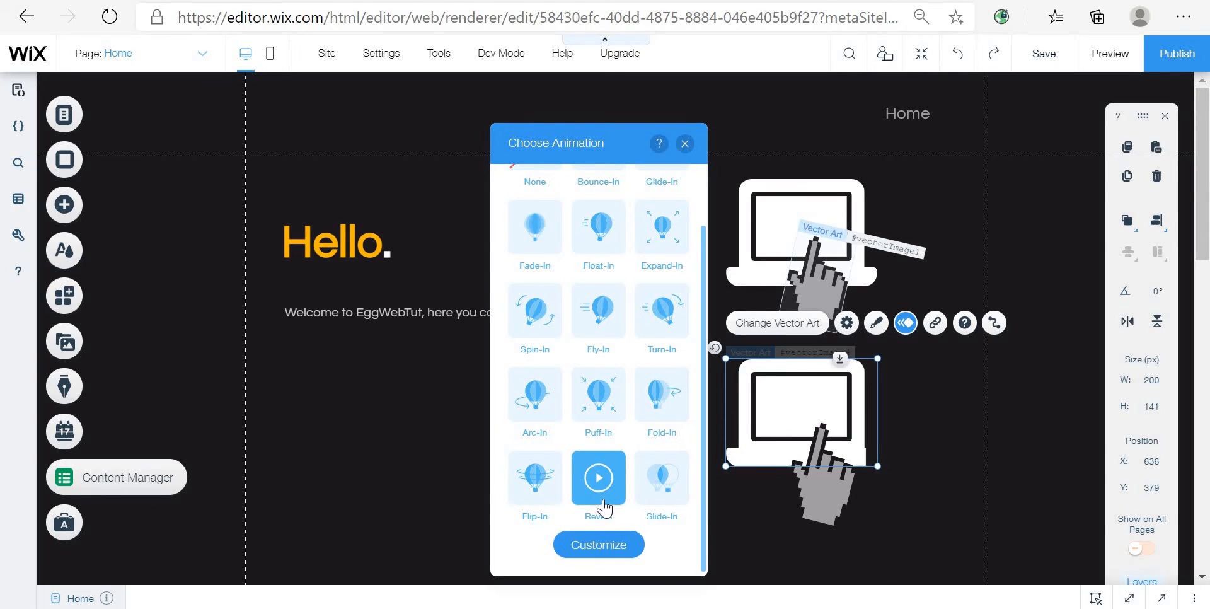
# Step: Customize the Reveal animation with a 4-second duration and the From left direction
pyautogui.click(624, 546)
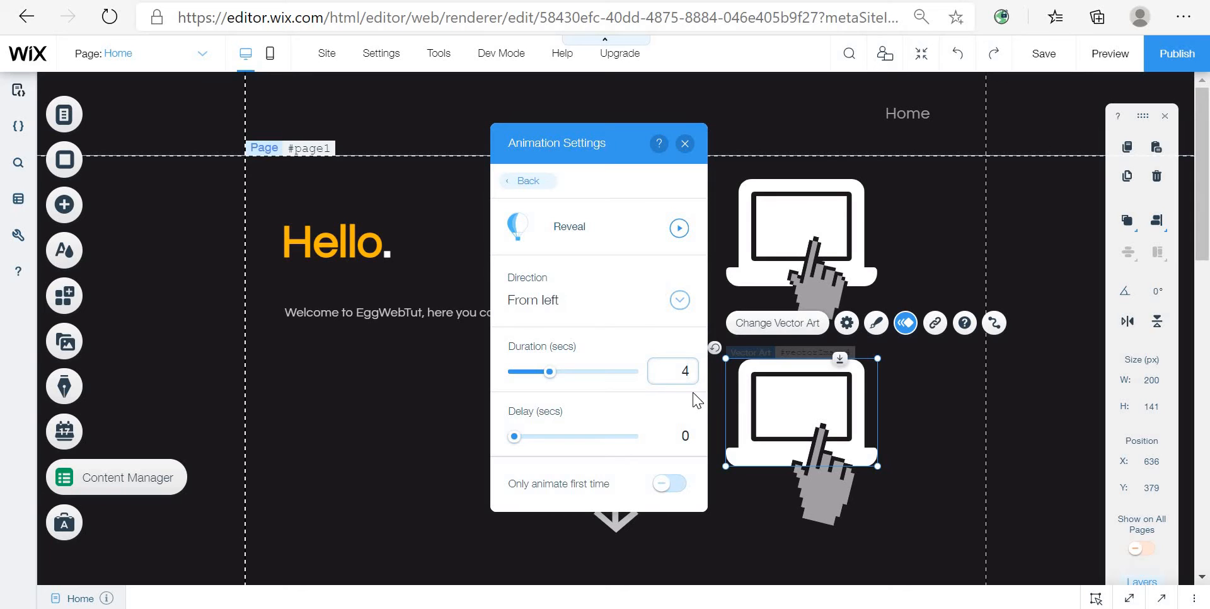
pyautogui.press('Return')
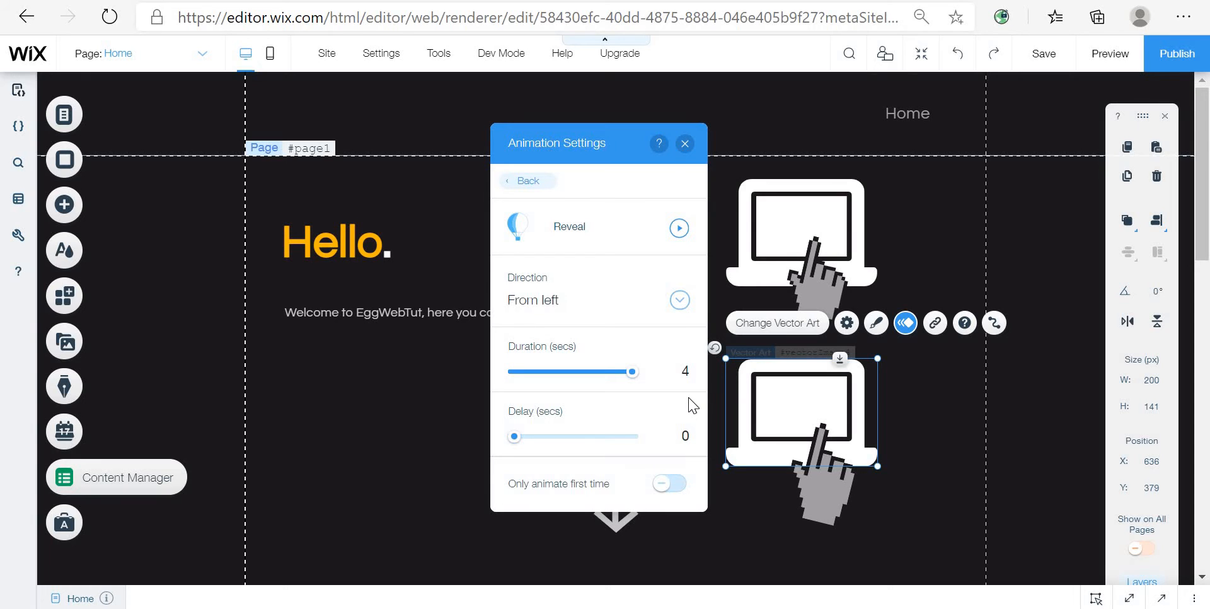
pyautogui.click(672, 307)
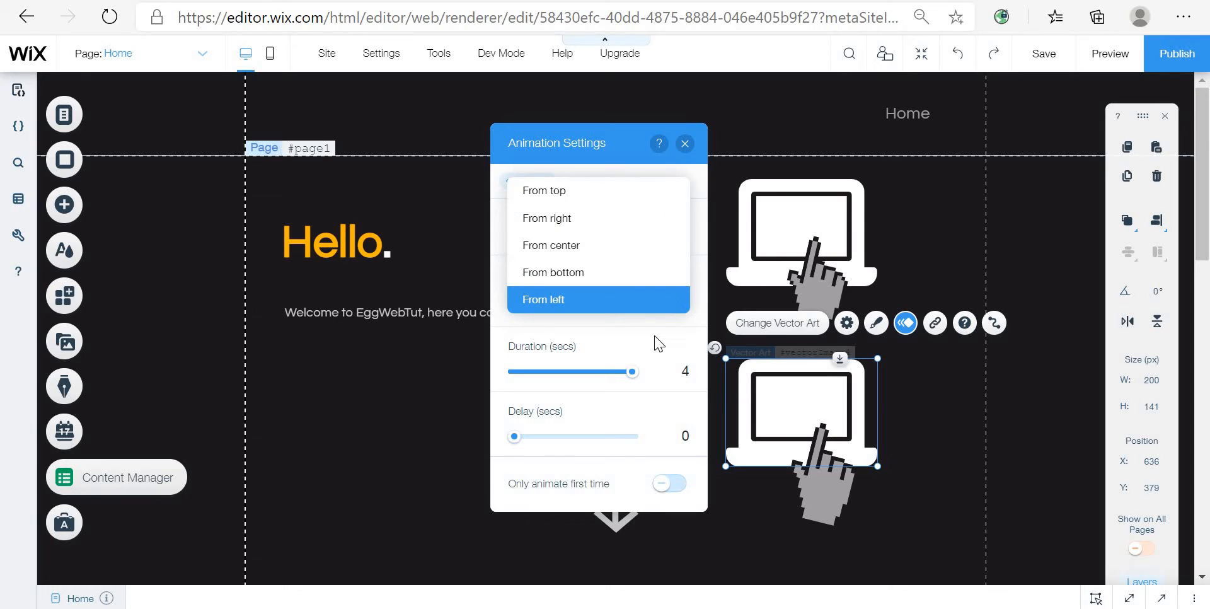
pyautogui.click(670, 306)
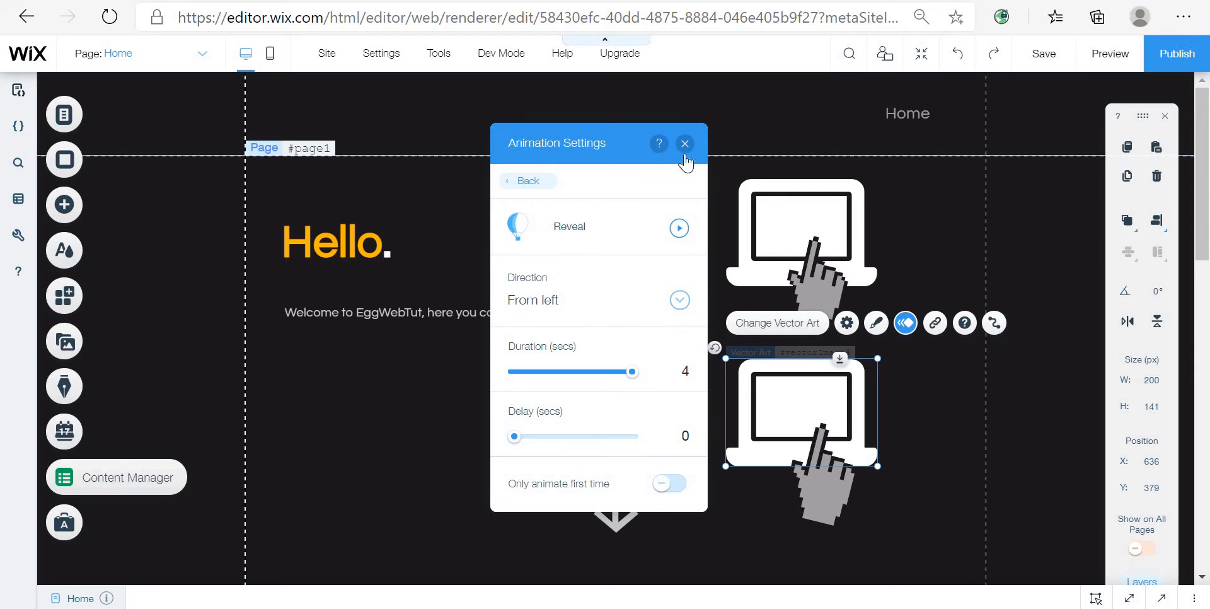
pyautogui.click(606, 312)
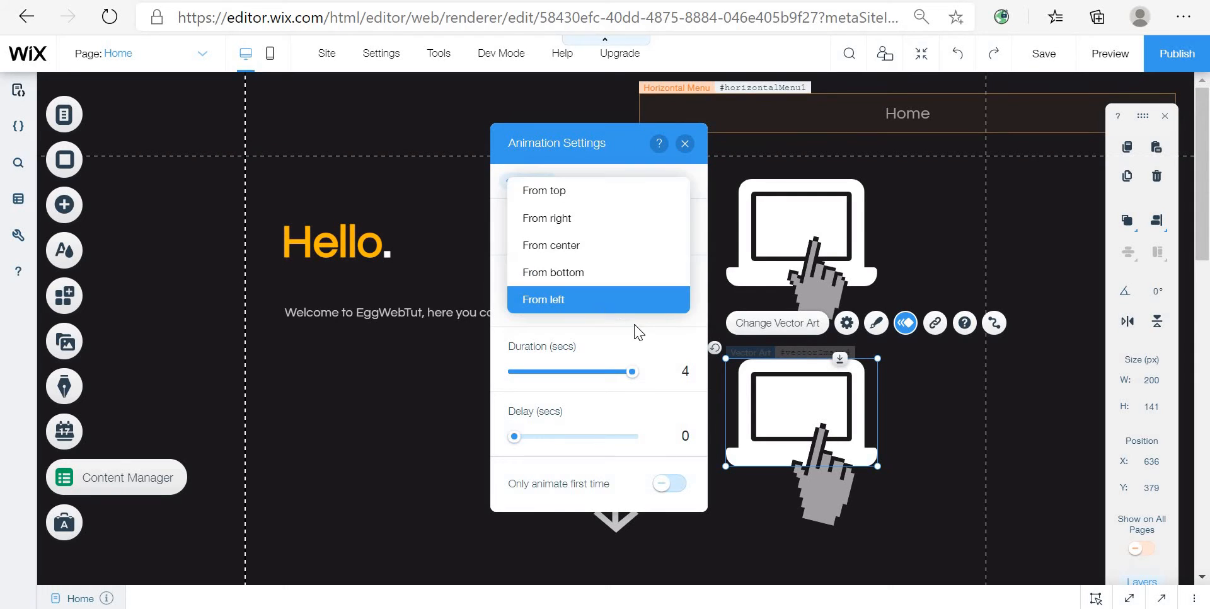
pyautogui.click(649, 324)
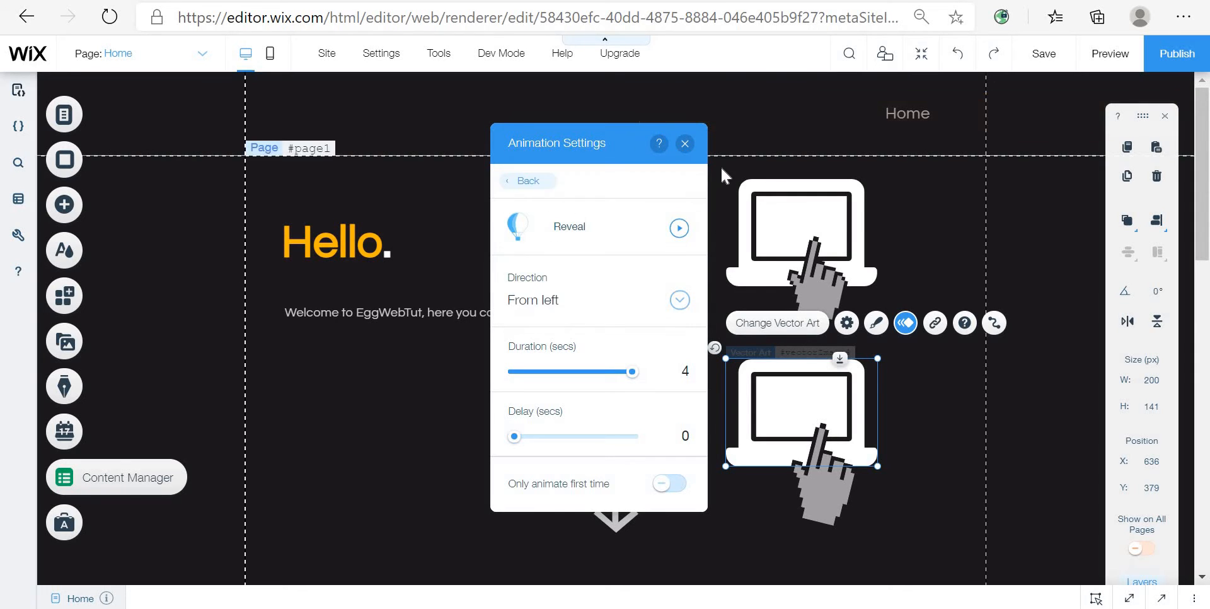
pyautogui.click(685, 143)
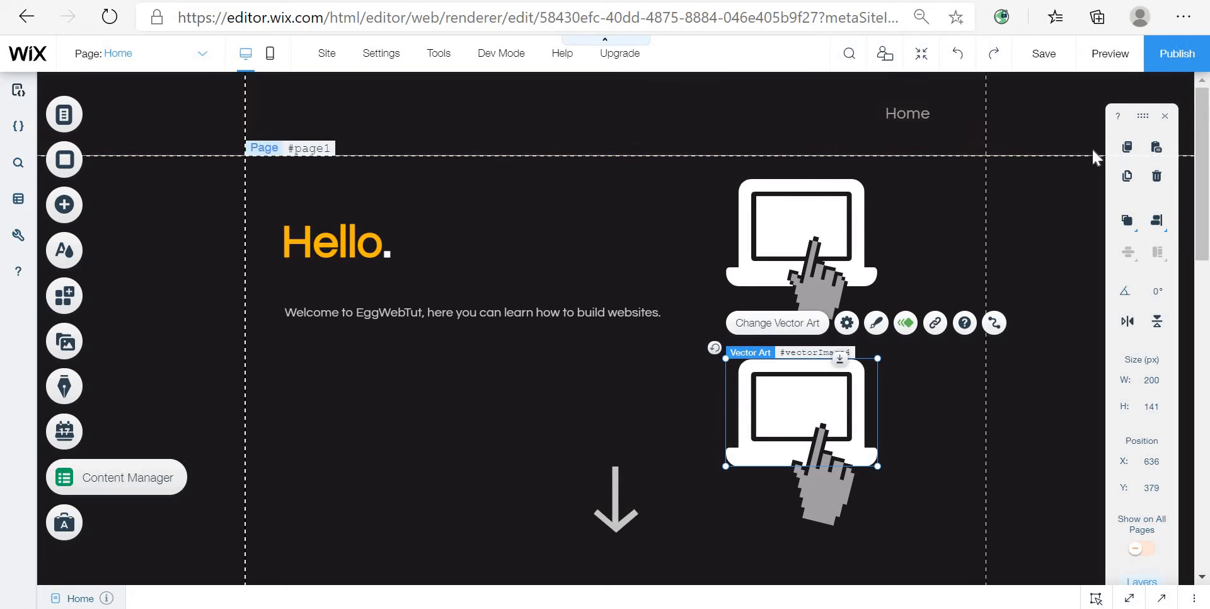
# Step: Preview the page to check the animation, save the site and return to the editor
pyautogui.click(1110, 54)
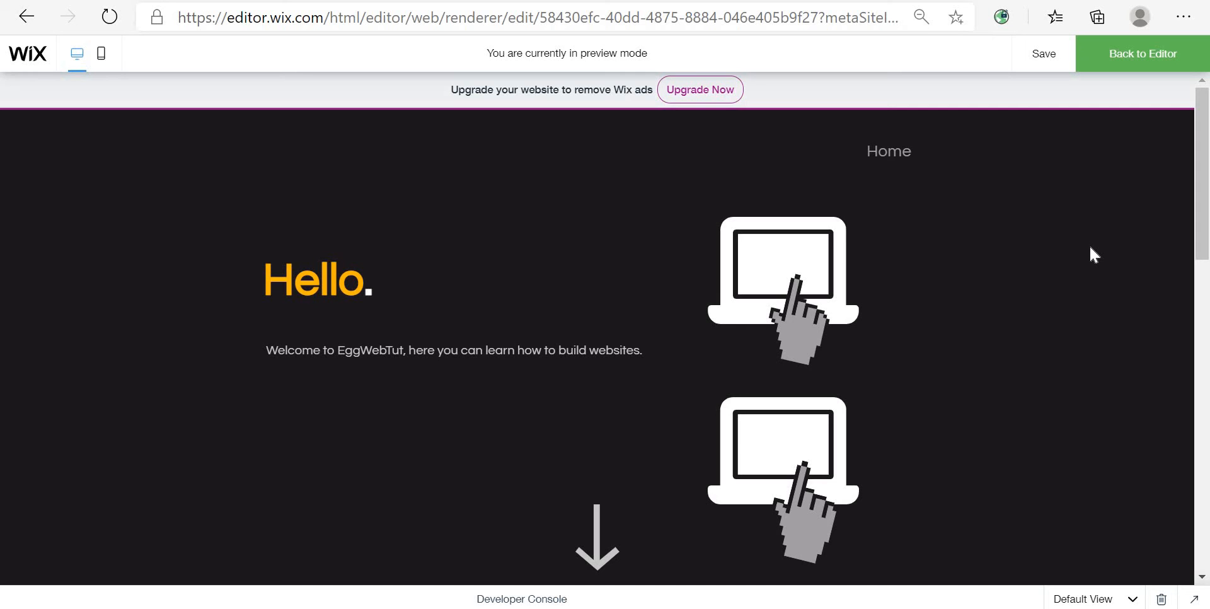
pyautogui.hotkey('ctrl', 's')
pyautogui.click(1161, 57)
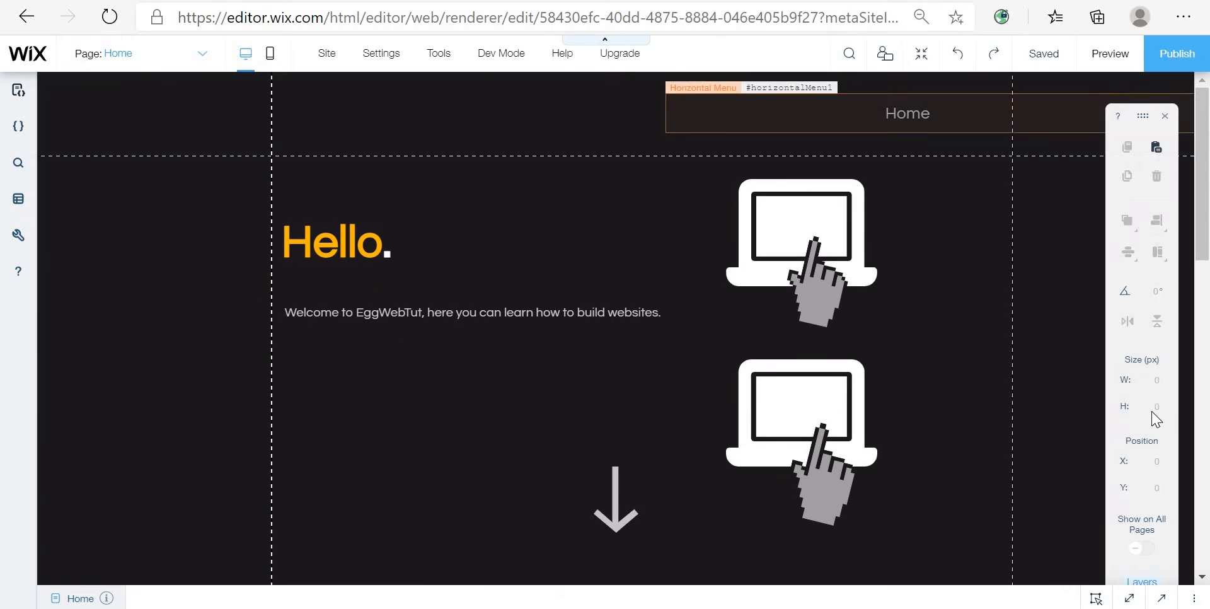
# Step: Browse the page's lower sections below the hero area
pyautogui.scroll(-4, 933, 408)
pyautogui.scroll(-4, 933, 408)
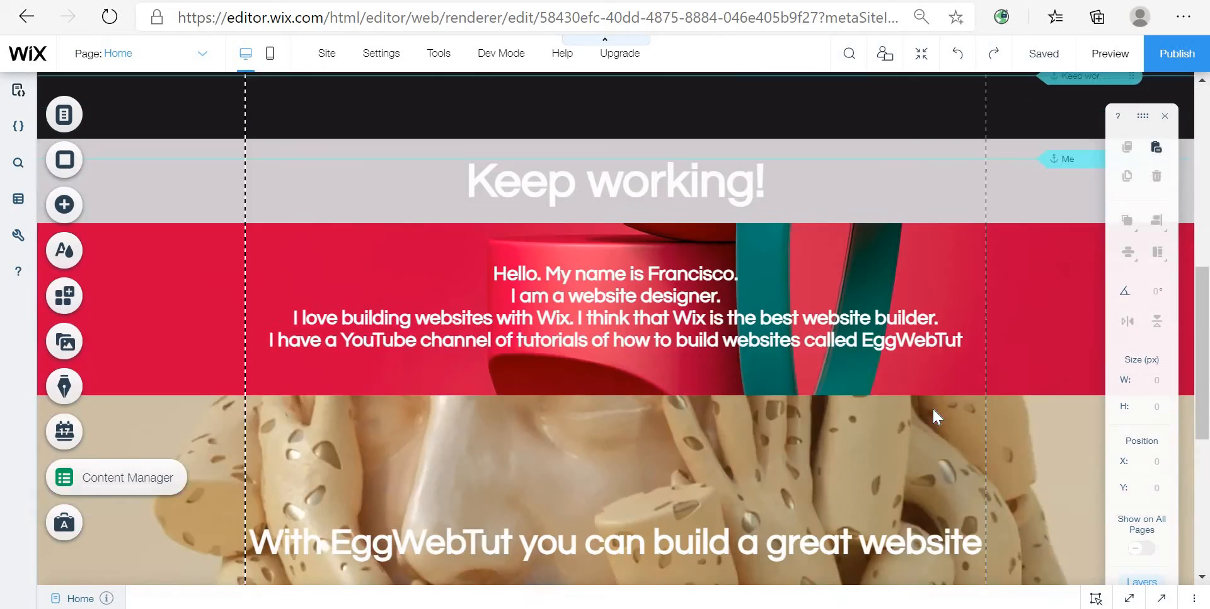
pyautogui.scroll(4, 933, 408)
pyautogui.scroll(2, 933, 409)
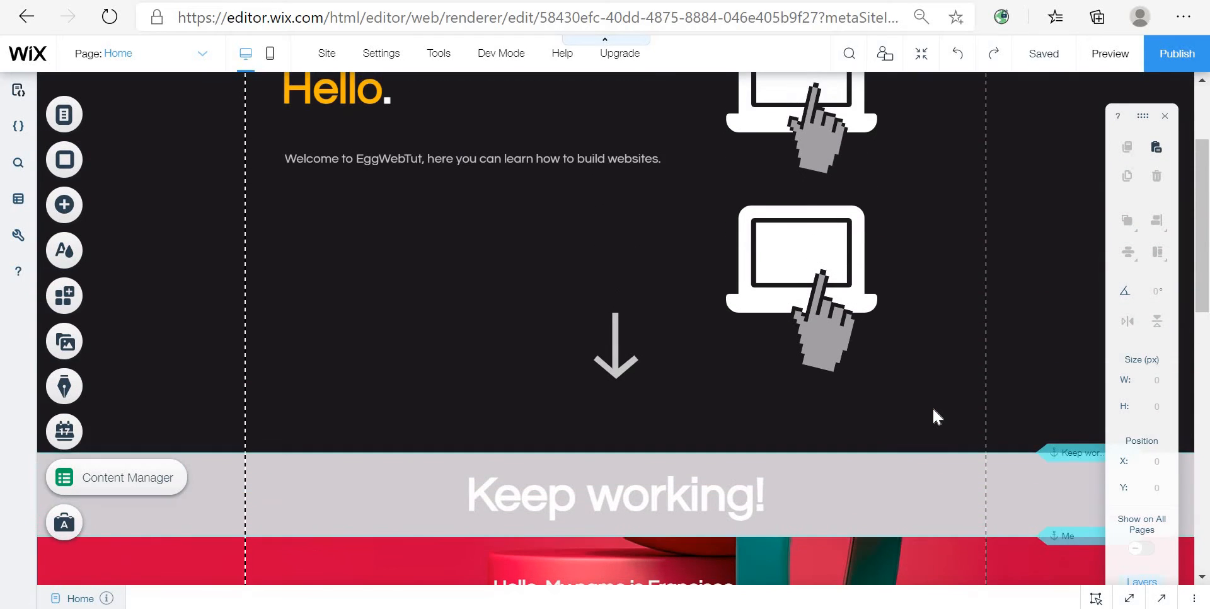
pyautogui.scroll(-6, 933, 410)
pyautogui.scroll(-2, 933, 411)
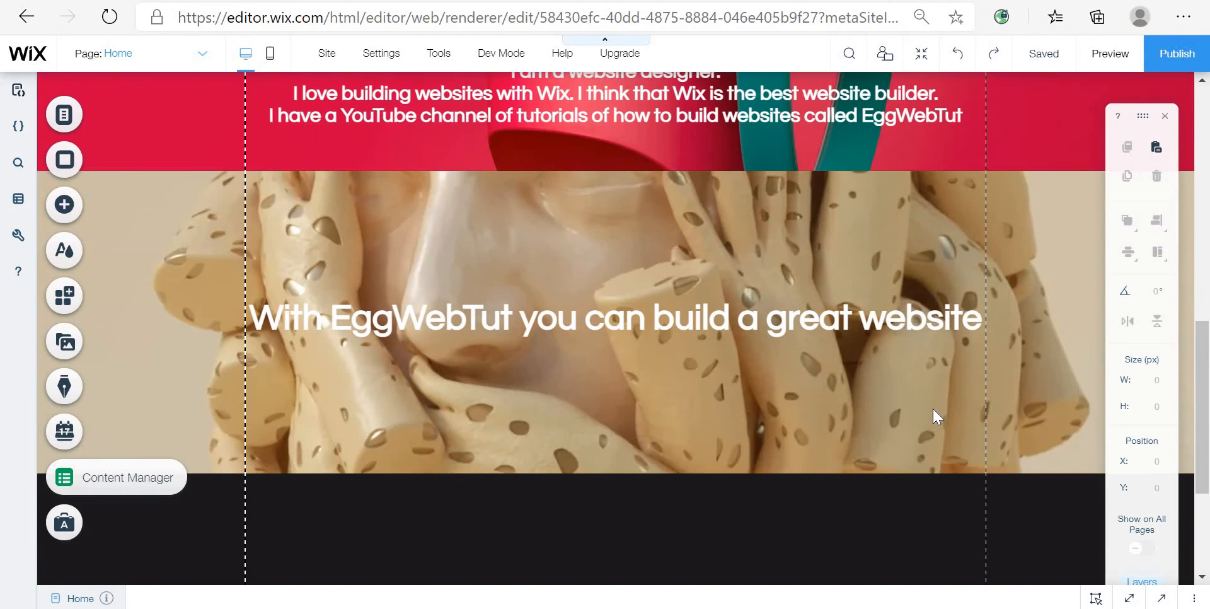
pyautogui.scroll(4, 933, 410)
pyautogui.scroll(1, 939, 409)
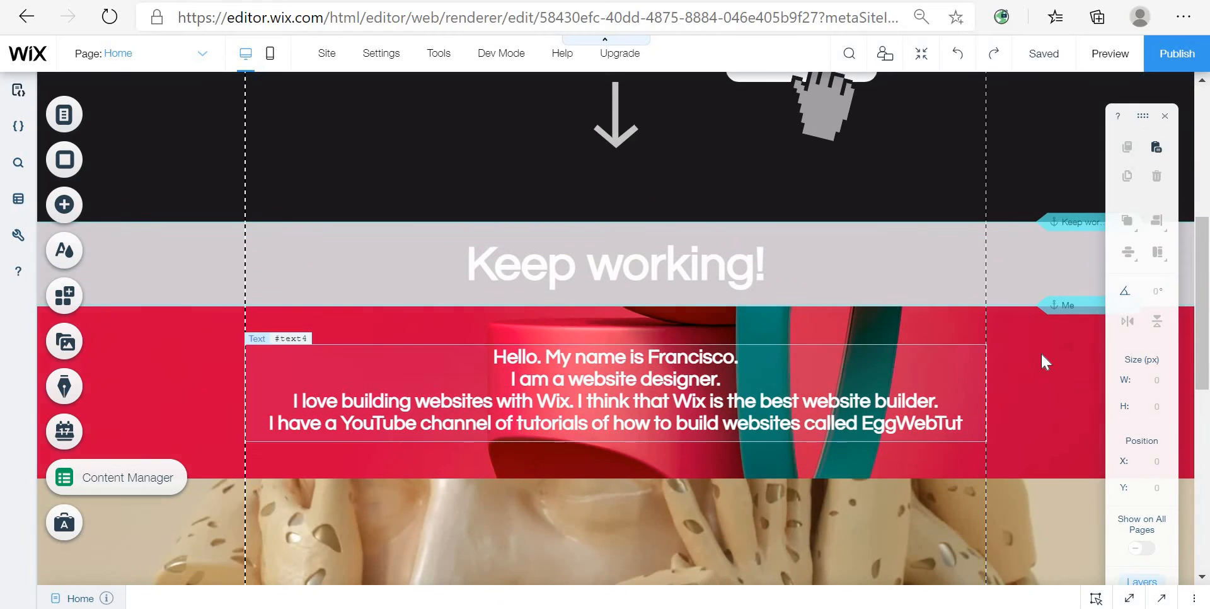
pyautogui.scroll(-2, 660, 460)
pyautogui.scroll(-5, 662, 452)
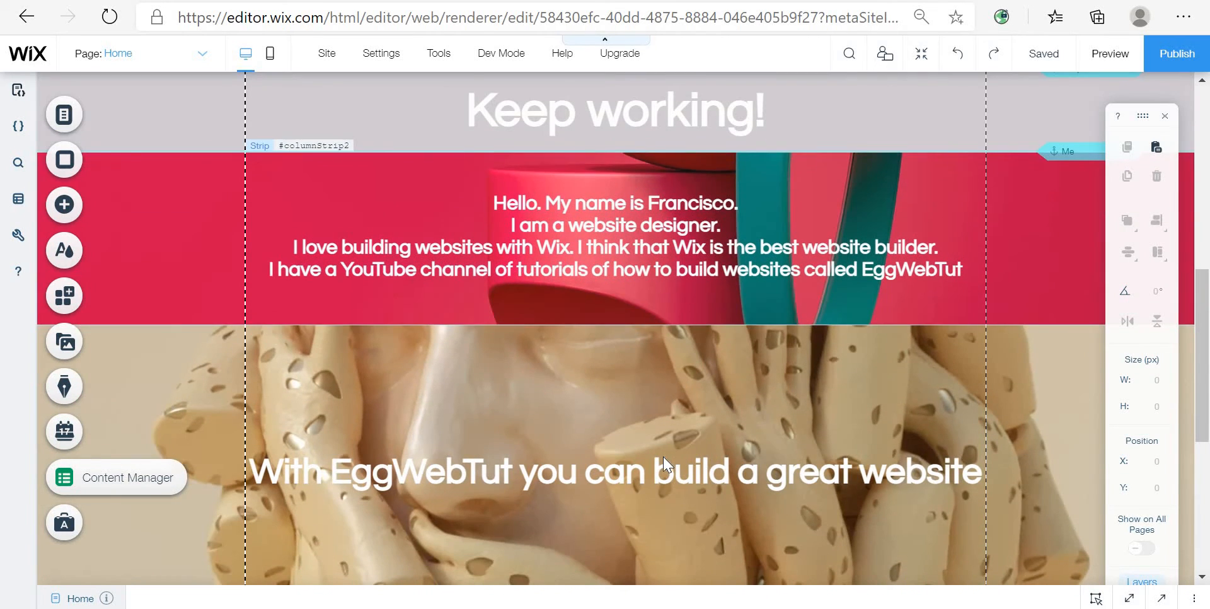
pyautogui.scroll(6, 872, 400)
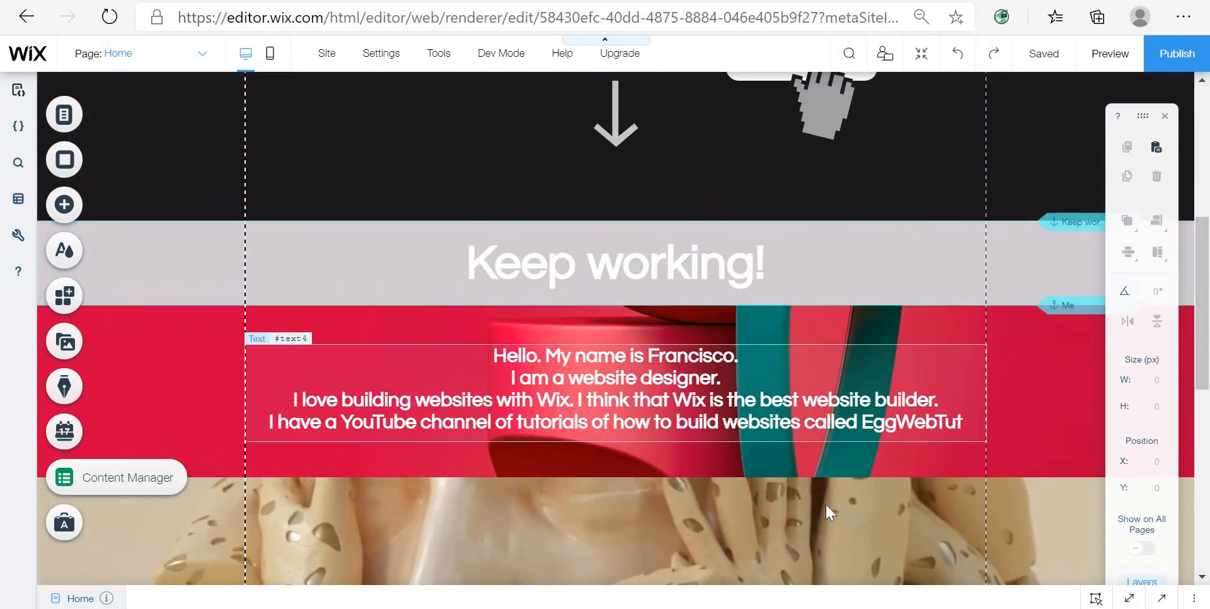
pyautogui.scroll(-4, 731, 505)
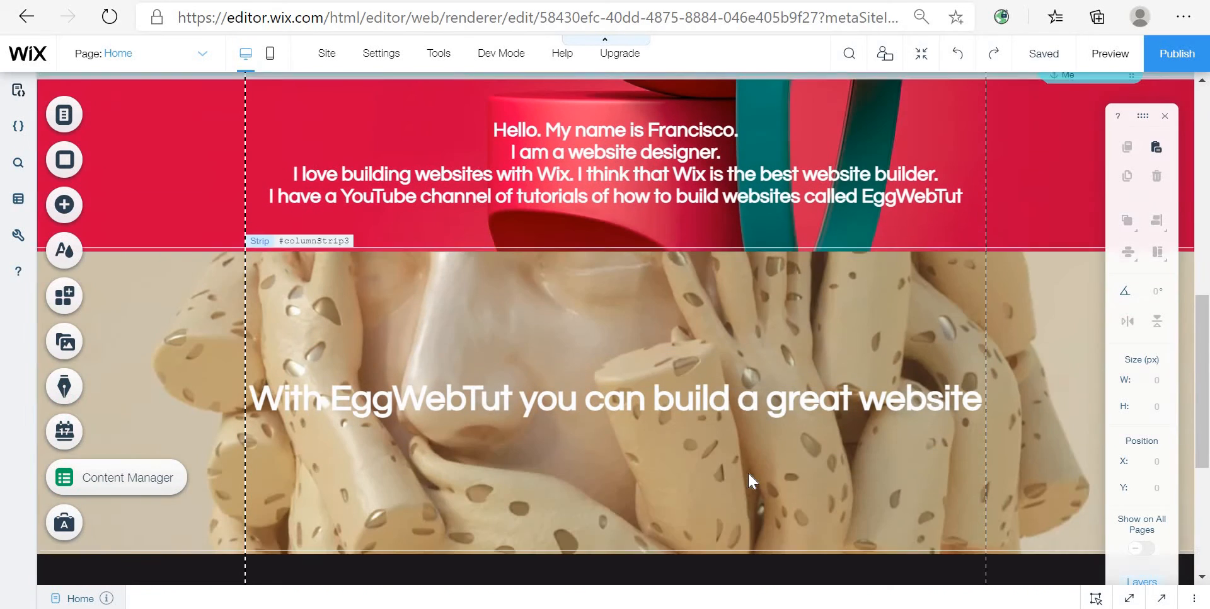
pyautogui.scroll(1, 750, 475)
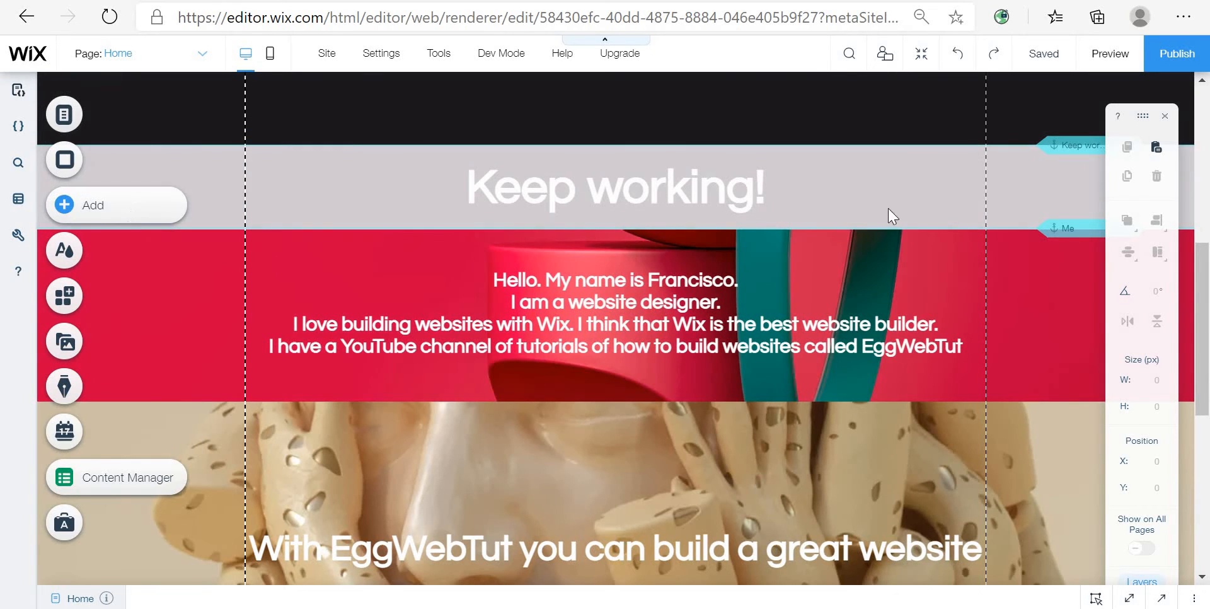
# Step: Add a classic black strip next to the Keep working strip and reduce its height to 111 px
pyautogui.click(1013, 182)
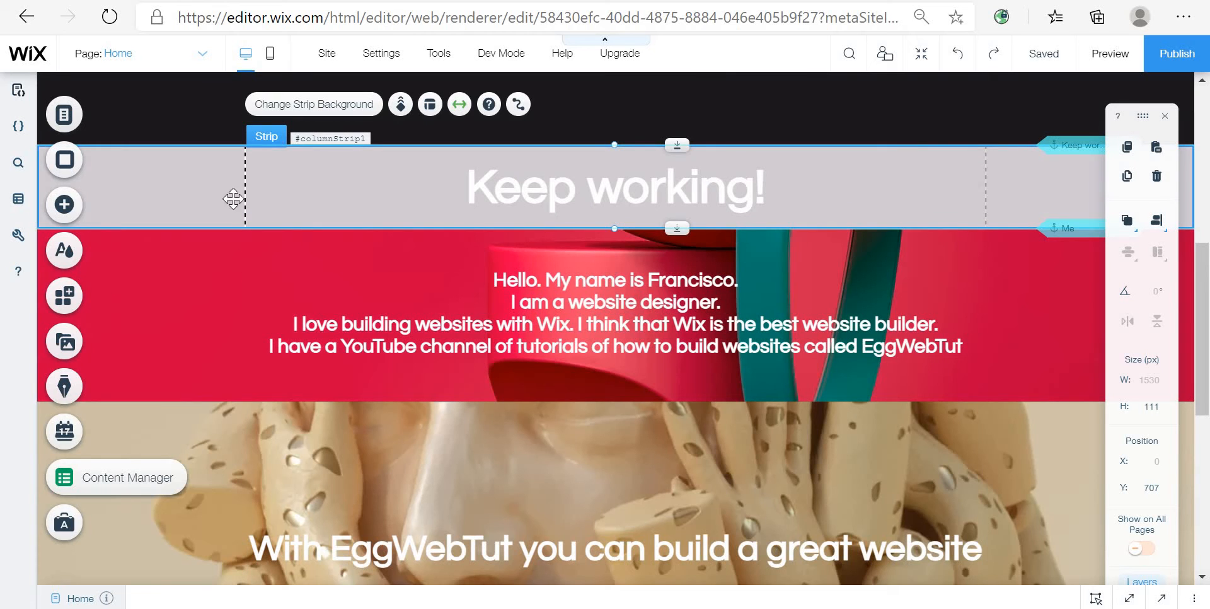
pyautogui.click(64, 205)
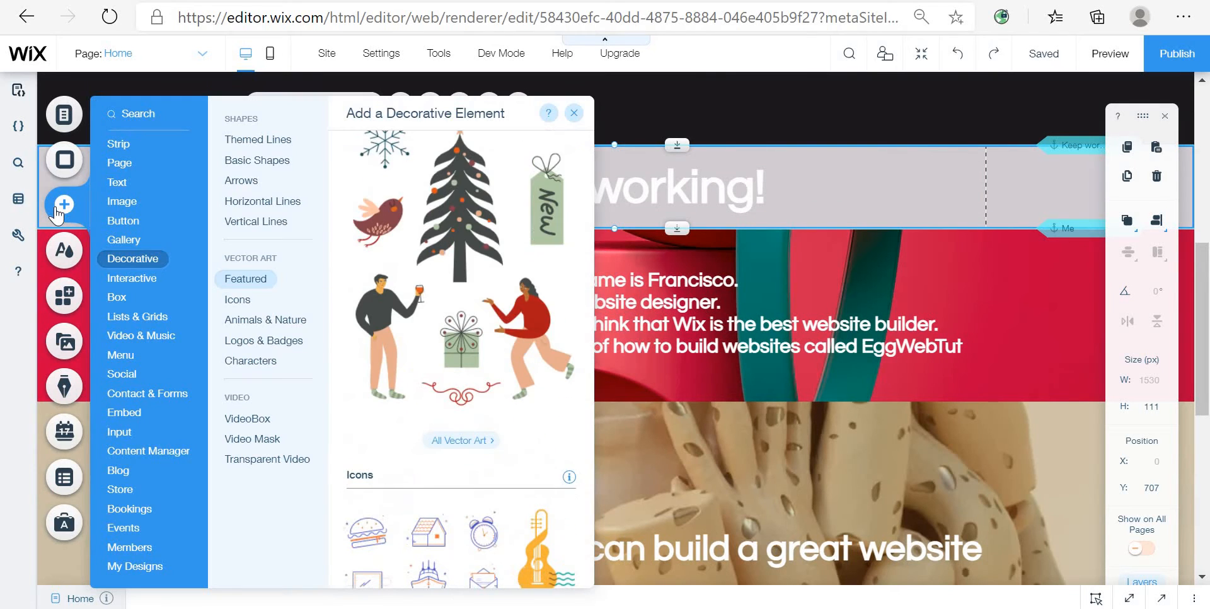
pyautogui.click(115, 148)
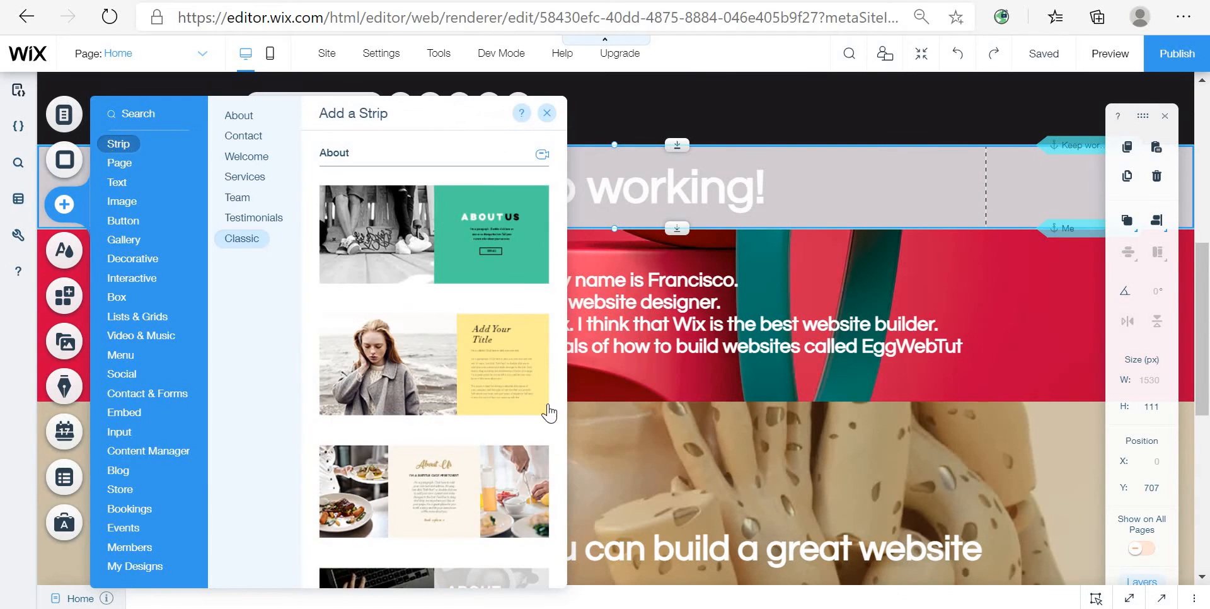
pyautogui.scroll(-20, 496, 411)
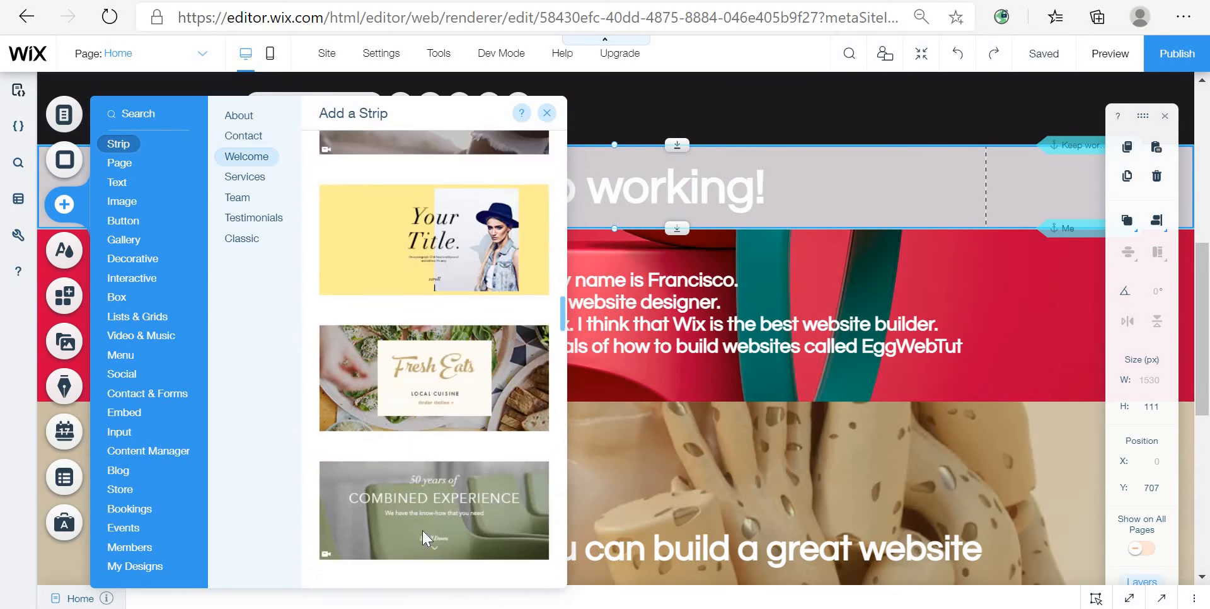
pyautogui.scroll(-20, 423, 538)
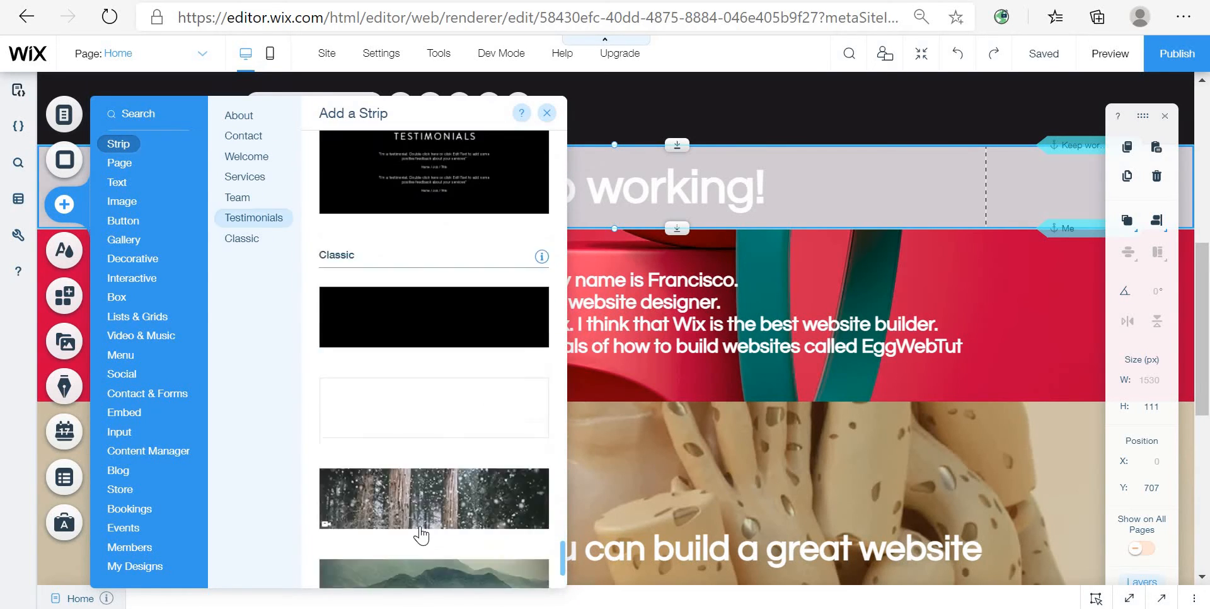
pyautogui.moveTo(507, 278); pyautogui.dragTo(918, 247)
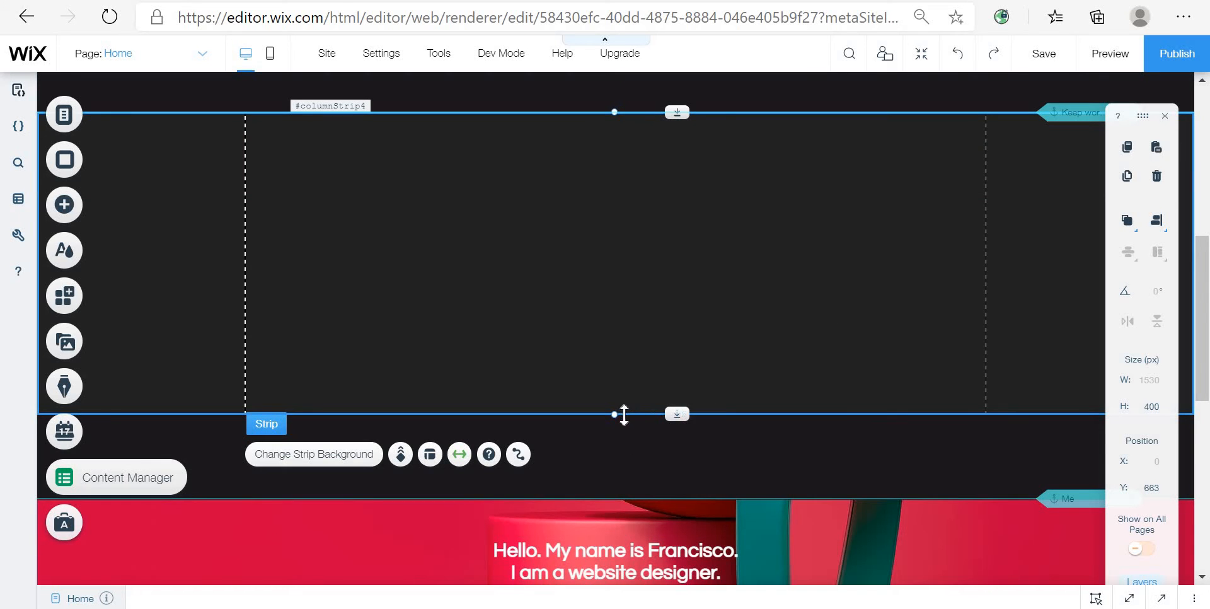
pyautogui.moveTo(647, 383); pyautogui.dragTo(720, 195)
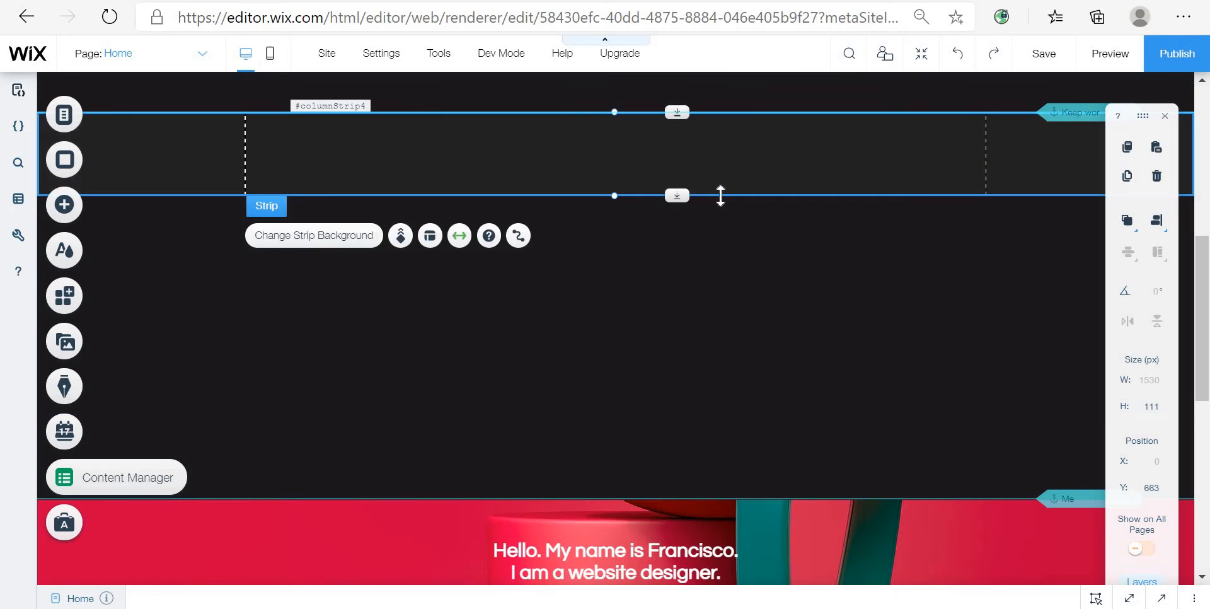
# Step: Give the new strip a gray background colour and move it below the Keep working strip
pyautogui.click(356, 238)
pyautogui.click(329, 233)
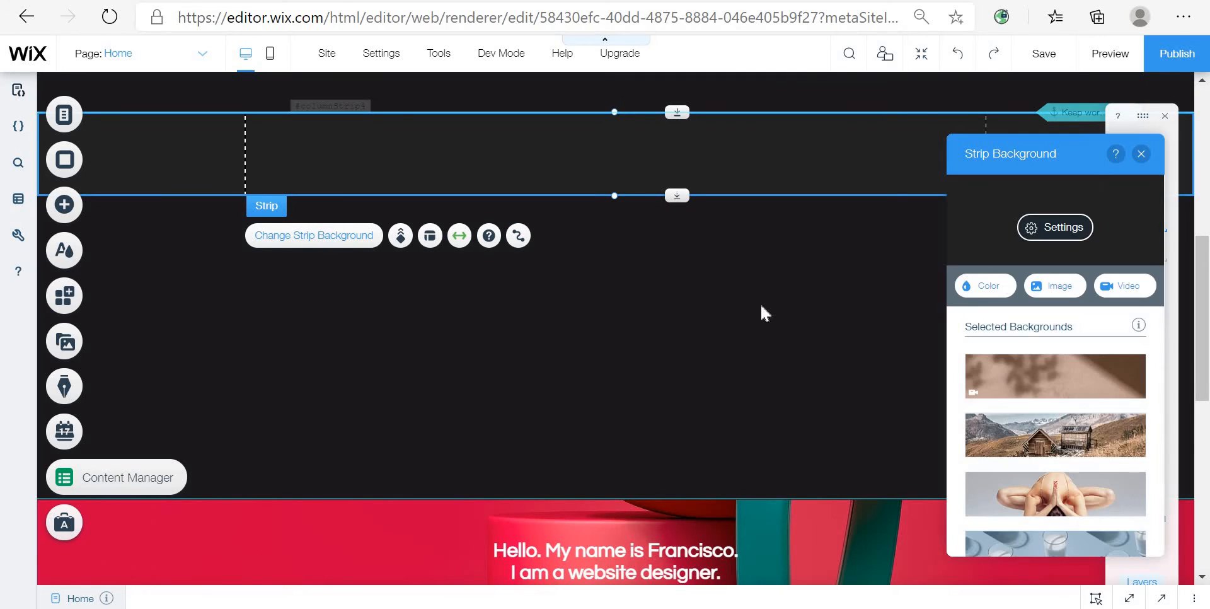
pyautogui.click(970, 295)
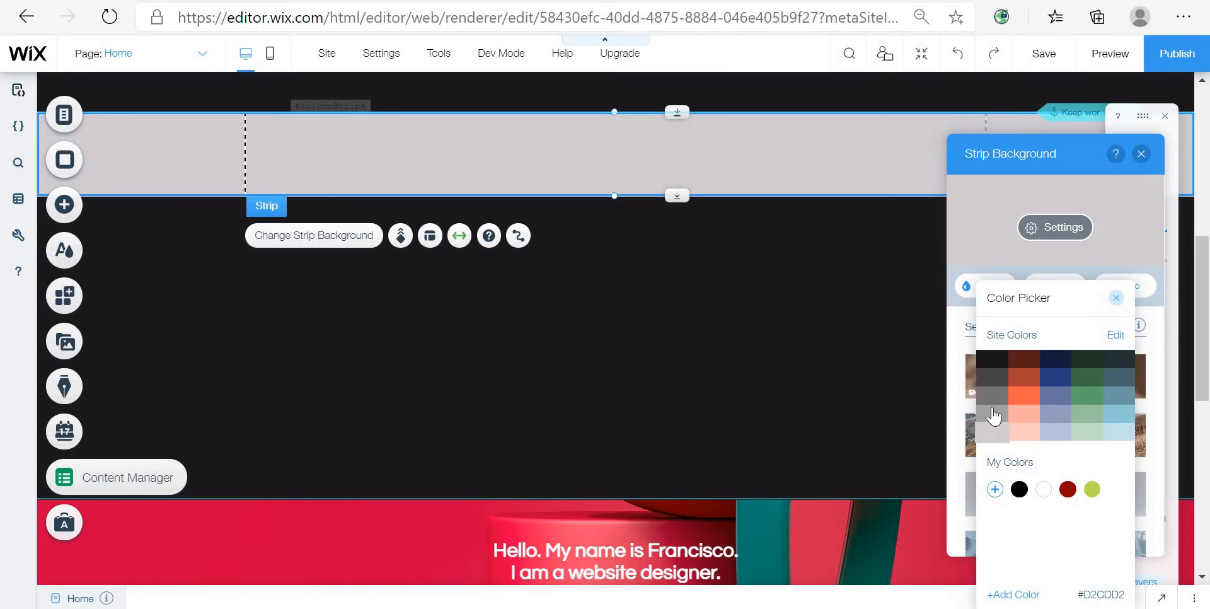
pyautogui.click(1117, 297)
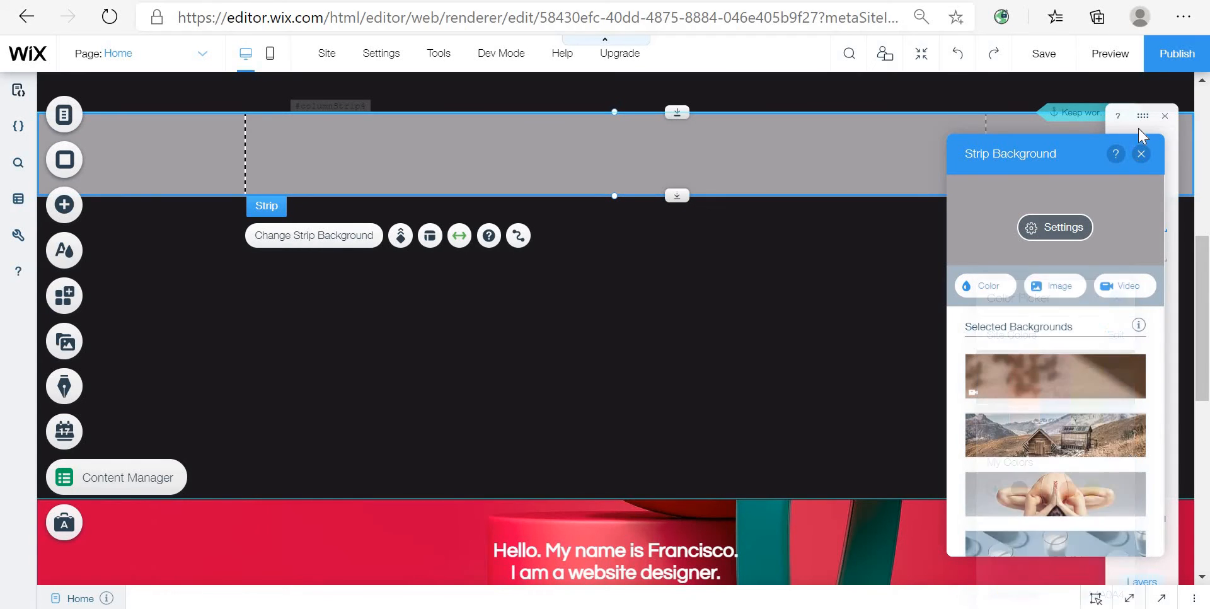
pyautogui.click(1141, 154)
pyautogui.moveTo(818, 160); pyautogui.dragTo(816, 240)
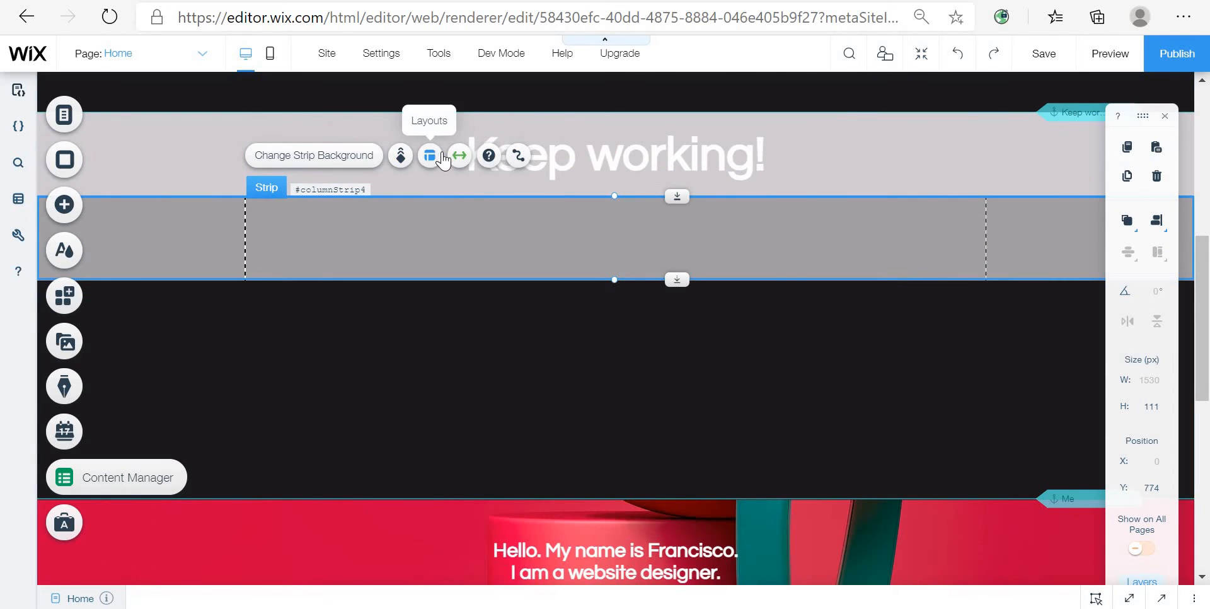
# Step: Change the new strip's background to the light gray used by the Keep working strip
pyautogui.click(362, 157)
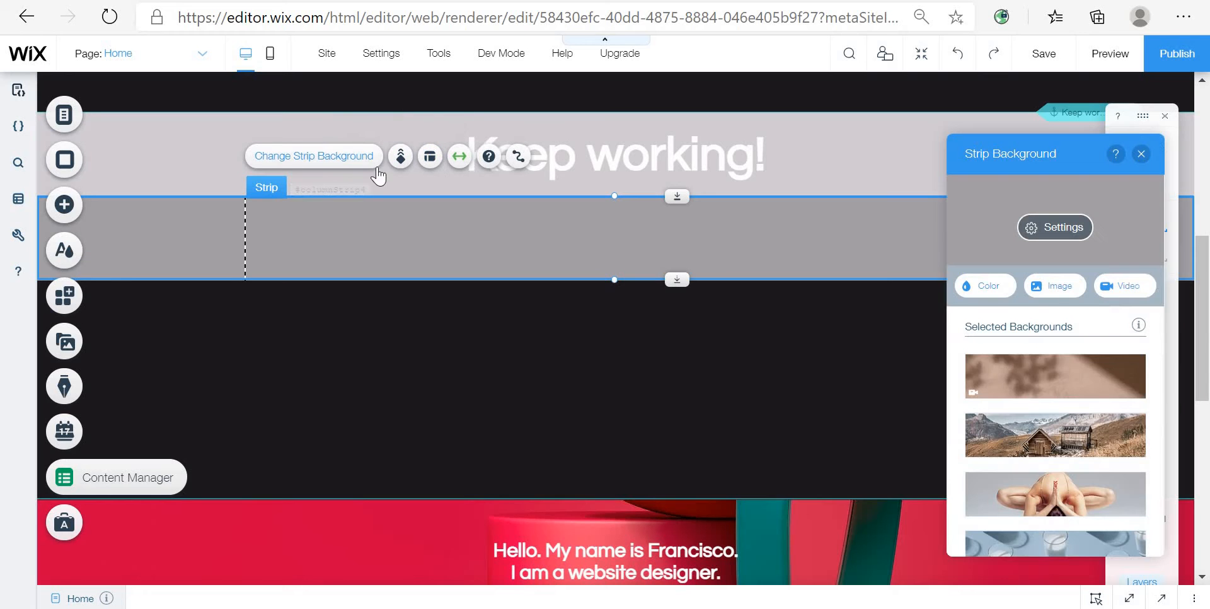
pyautogui.click(984, 293)
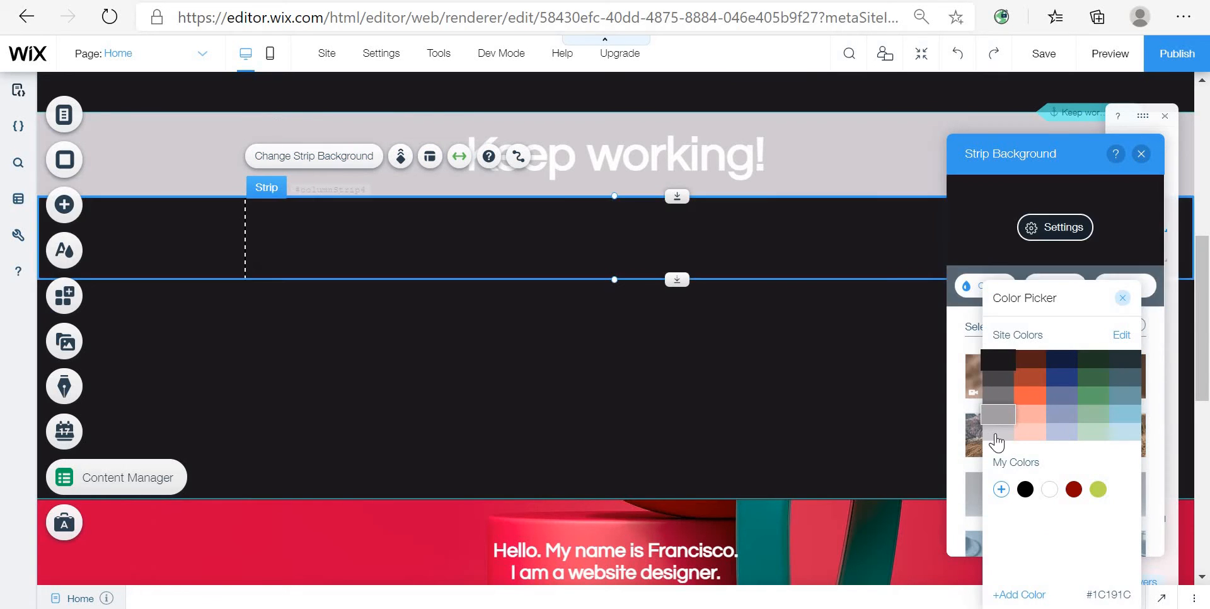
pyautogui.click(1122, 298)
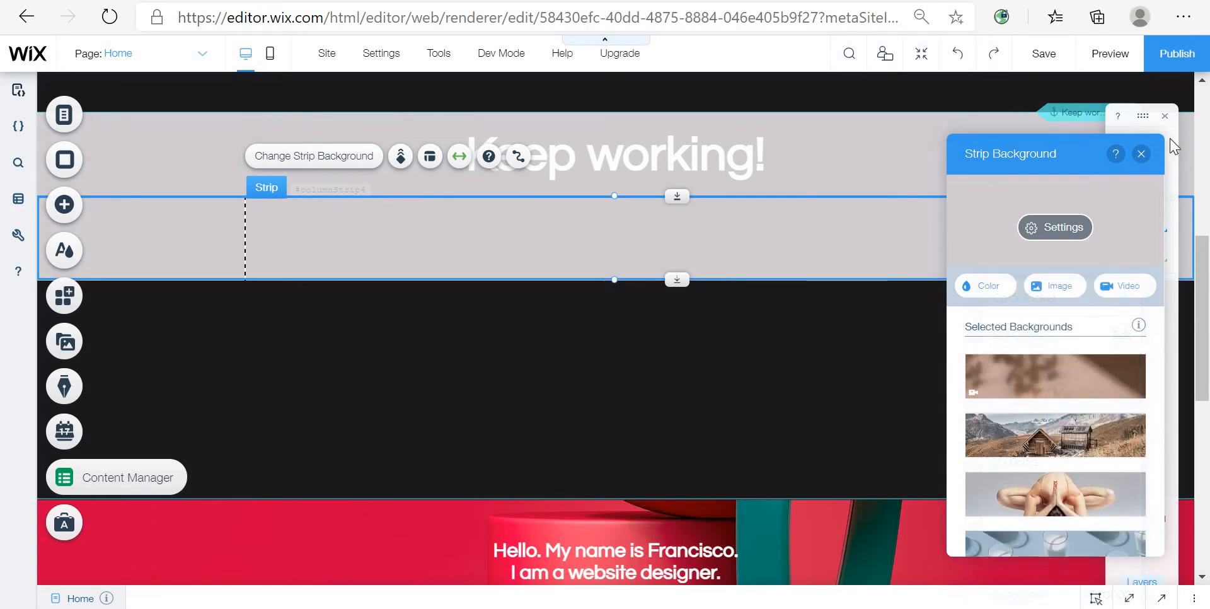
pyautogui.click(915, 294)
pyautogui.click(912, 294)
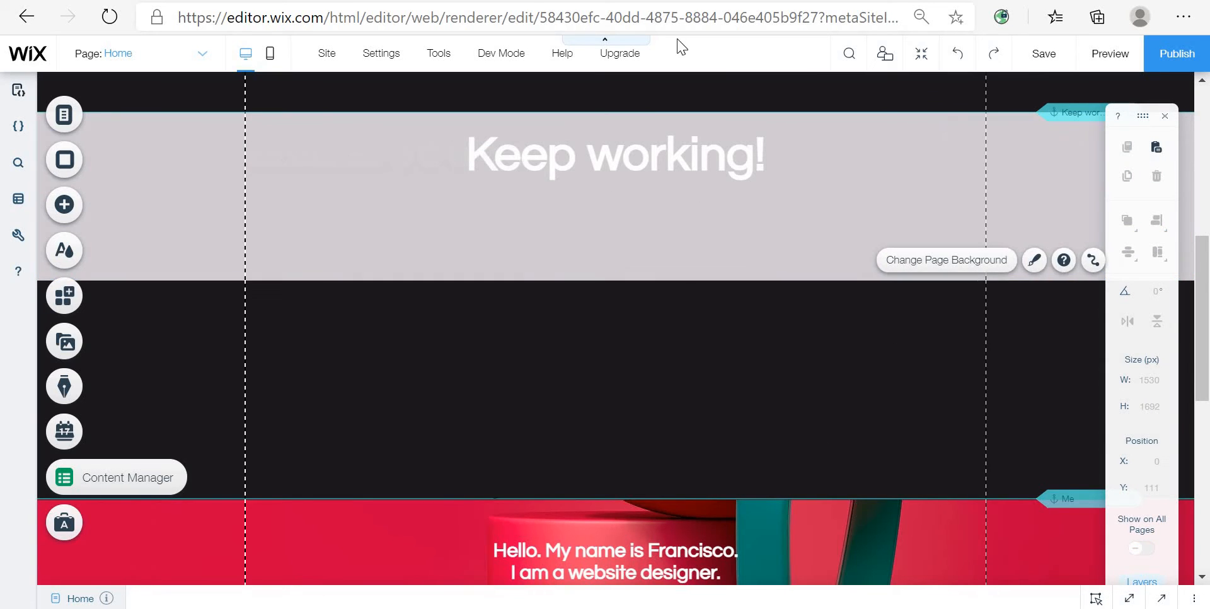
pyautogui.click(695, 255)
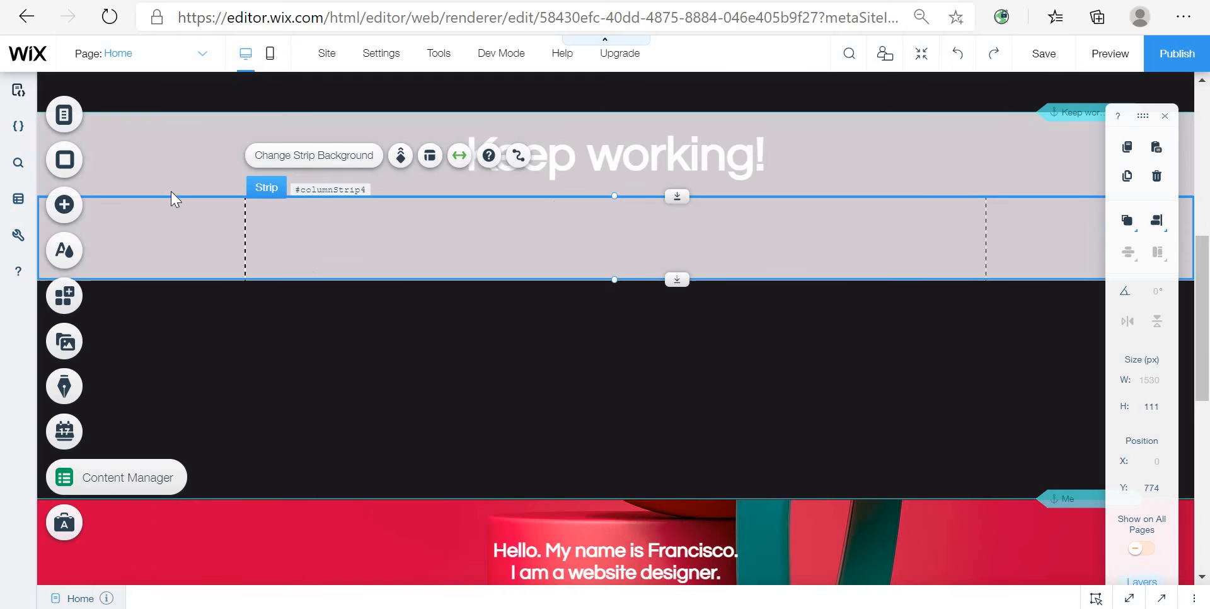
pyautogui.click(64, 204)
pyautogui.click(546, 115)
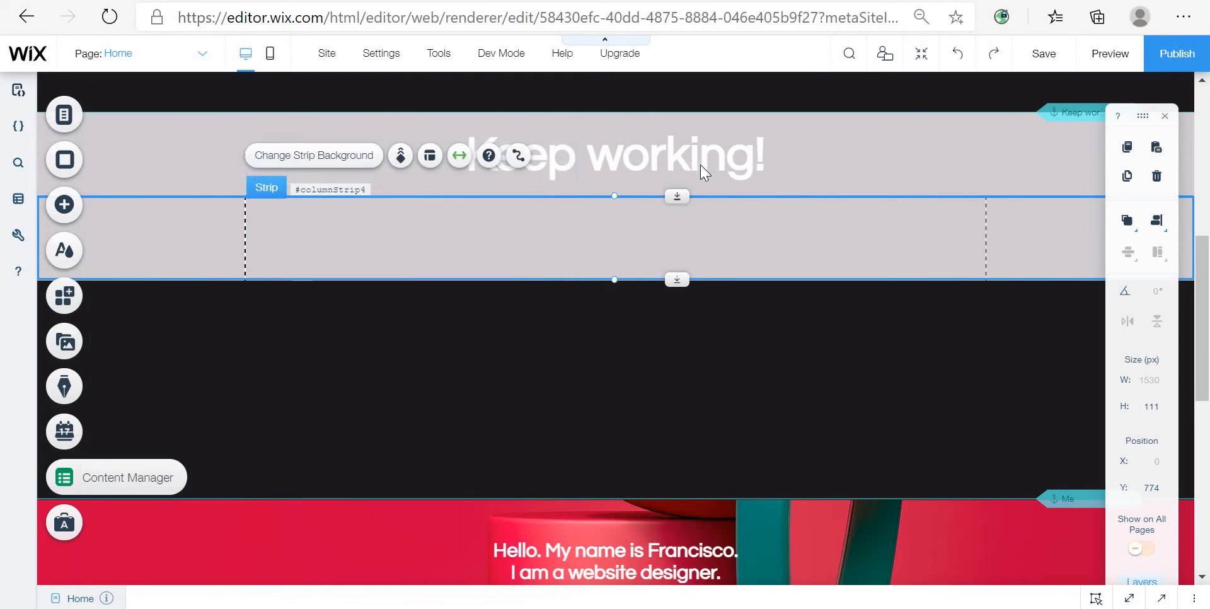
pyautogui.click(700, 163)
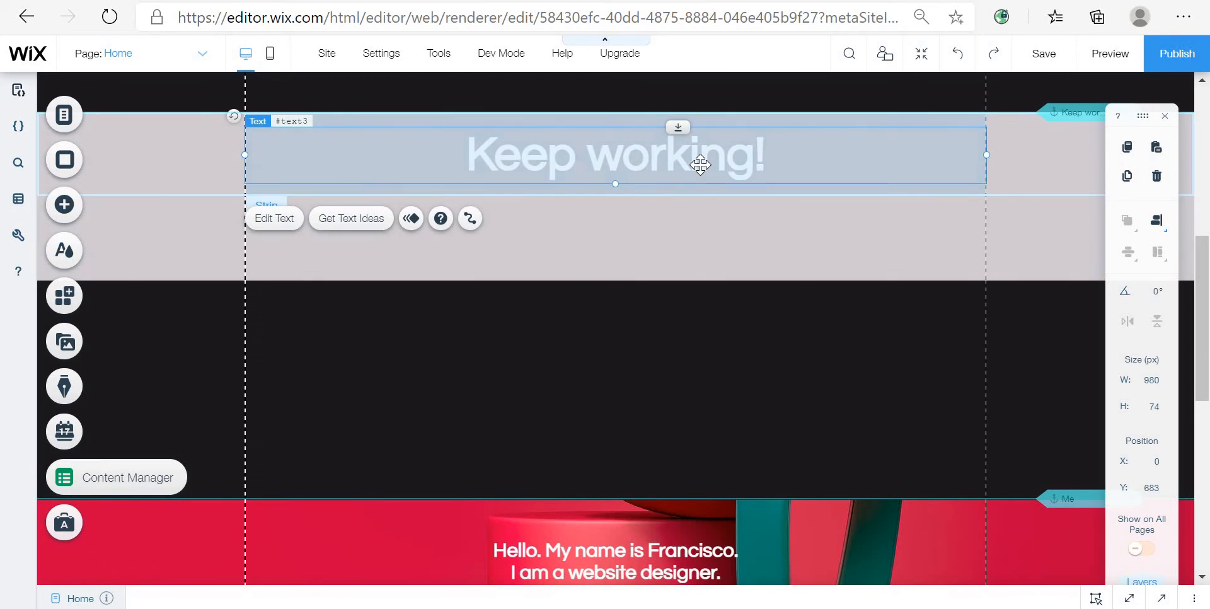
pyautogui.rightClick(649, 244)
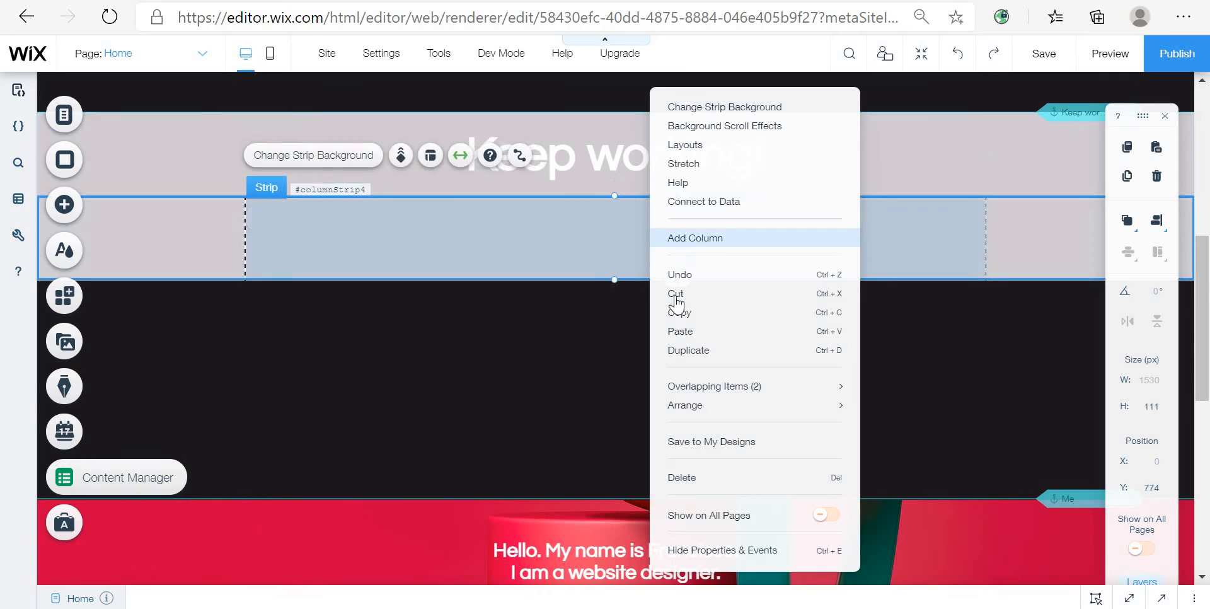
pyautogui.click(703, 318)
pyautogui.rightClick(651, 235)
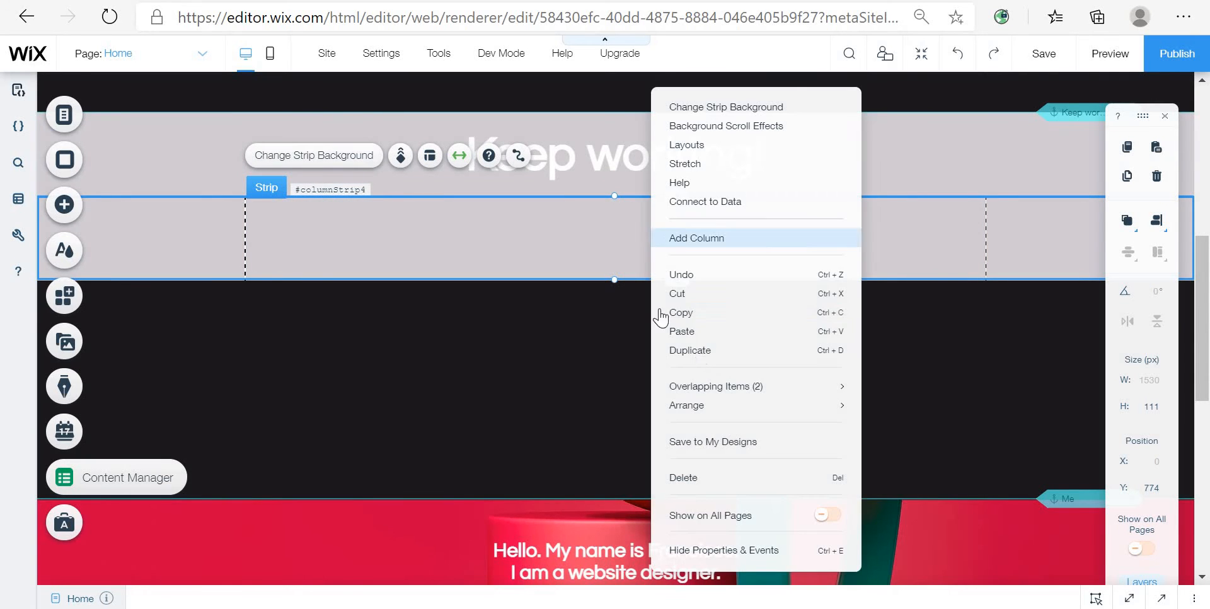
pyautogui.click(707, 328)
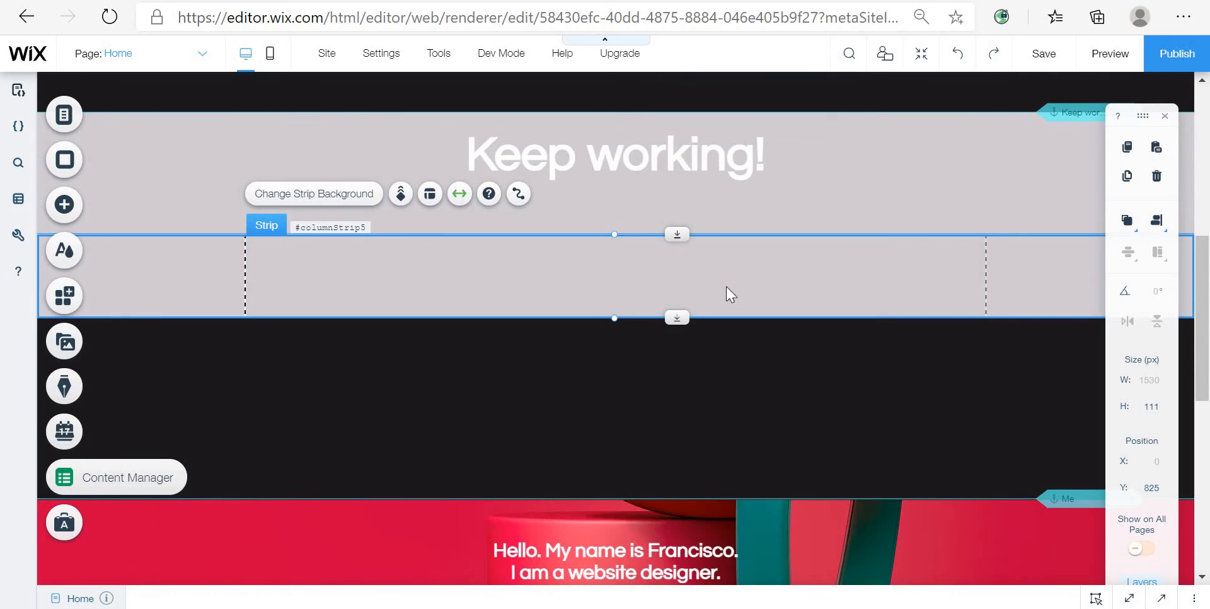
pyautogui.moveTo(726, 293); pyautogui.dragTo(666, 127)
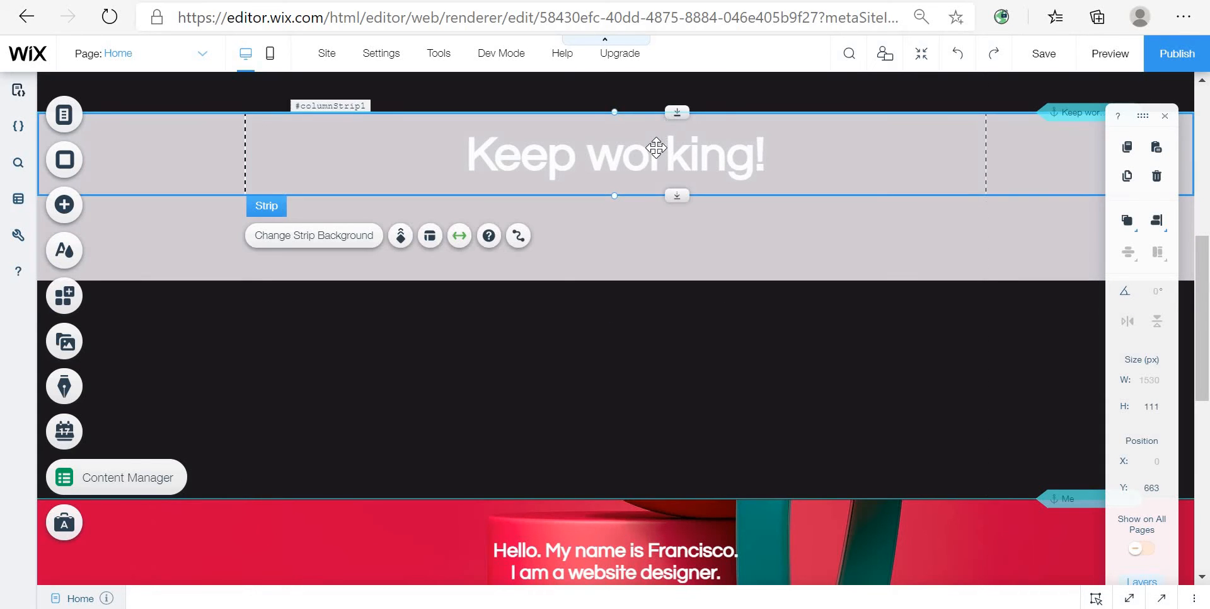
# Step: Paste a copy of the Keep working! heading into the new strip and position it centred there
pyautogui.click(647, 151)
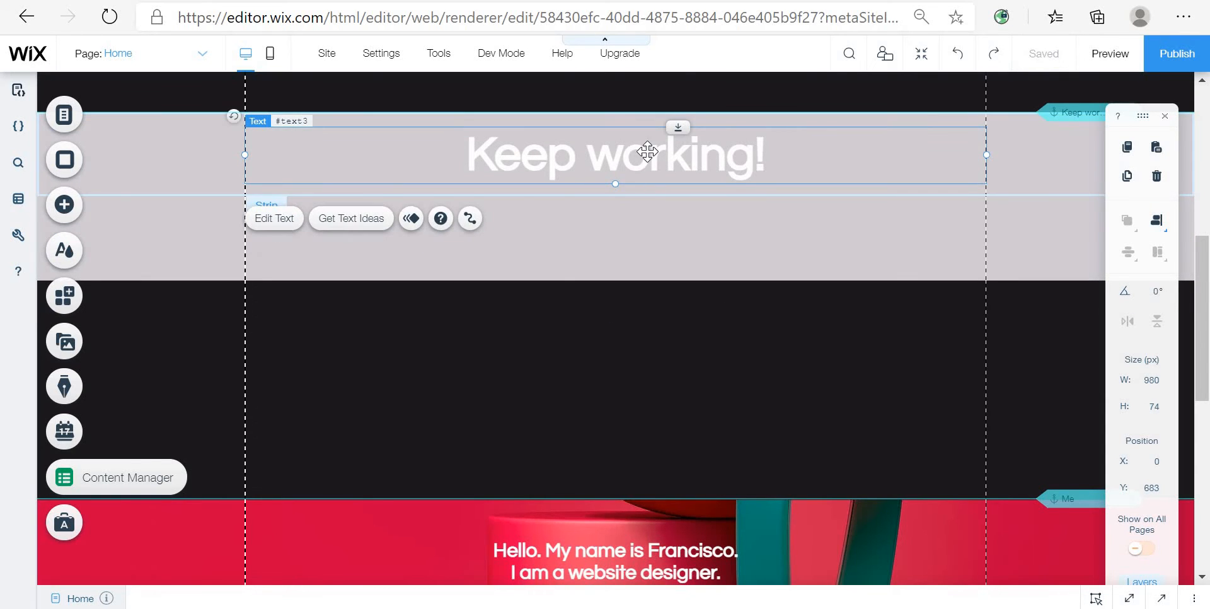
pyautogui.rightClick(589, 223)
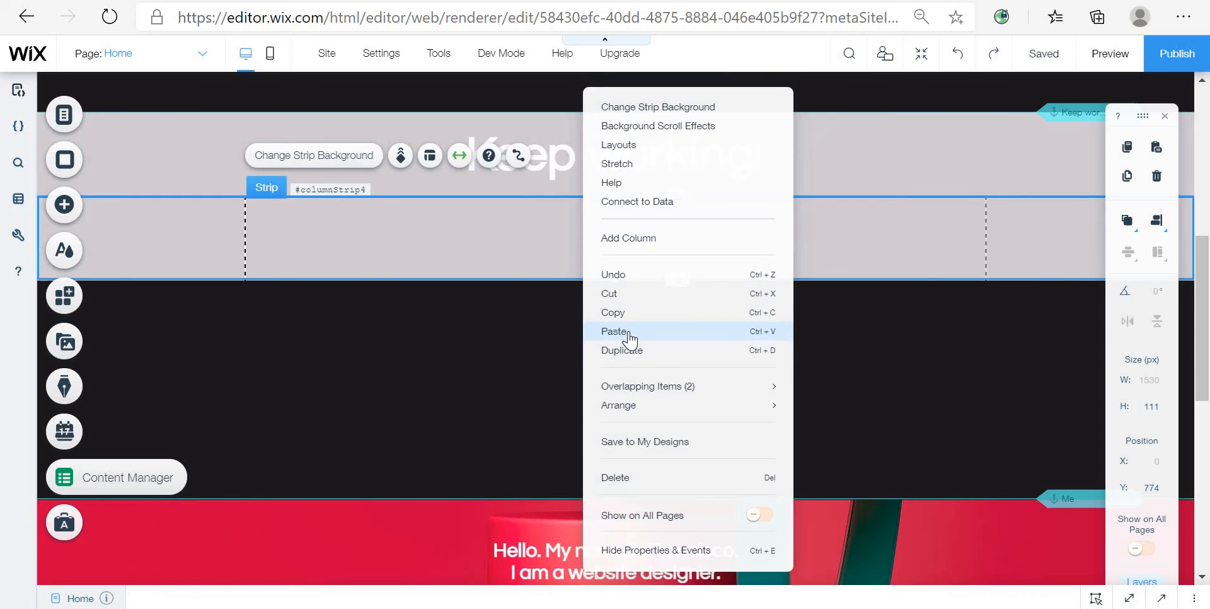
pyautogui.click(629, 338)
pyautogui.moveTo(947, 256); pyautogui.dragTo(618, 244)
pyautogui.moveTo(545, 249); pyautogui.dragTo(546, 250)
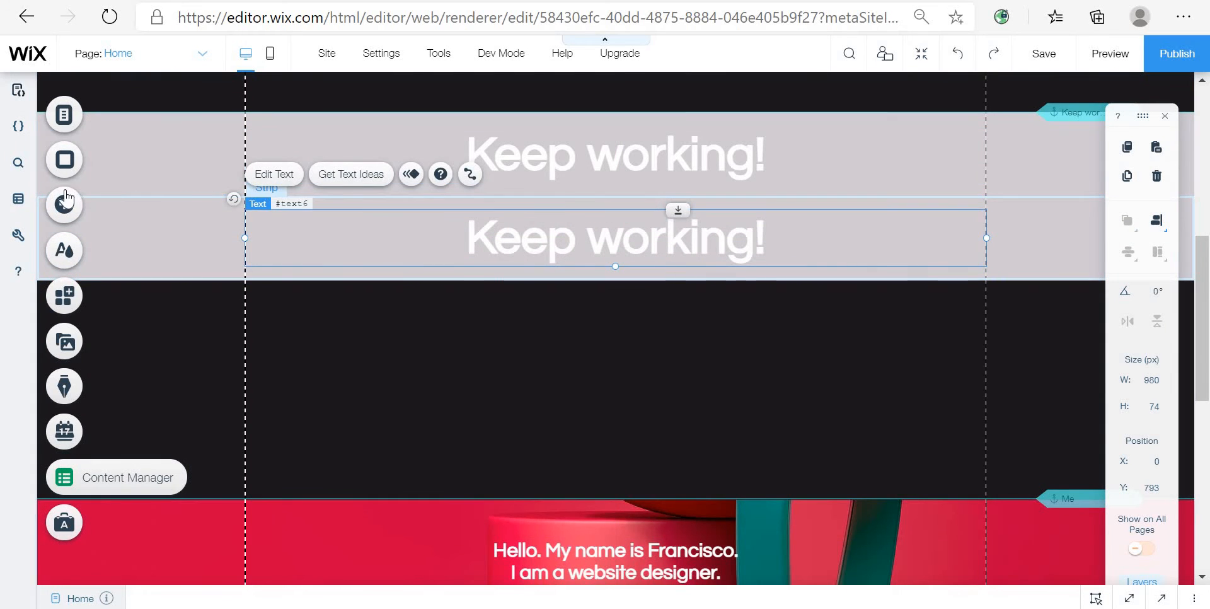
pyautogui.click(64, 201)
pyautogui.click(121, 182)
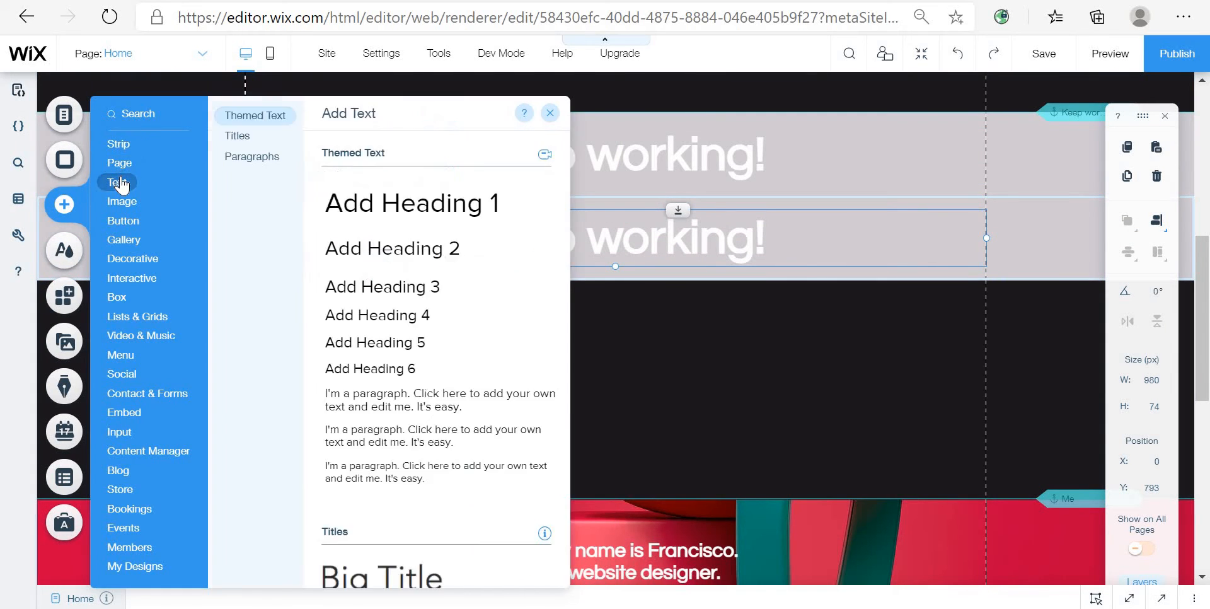
pyautogui.moveTo(768, 240); pyautogui.dragTo(791, 235)
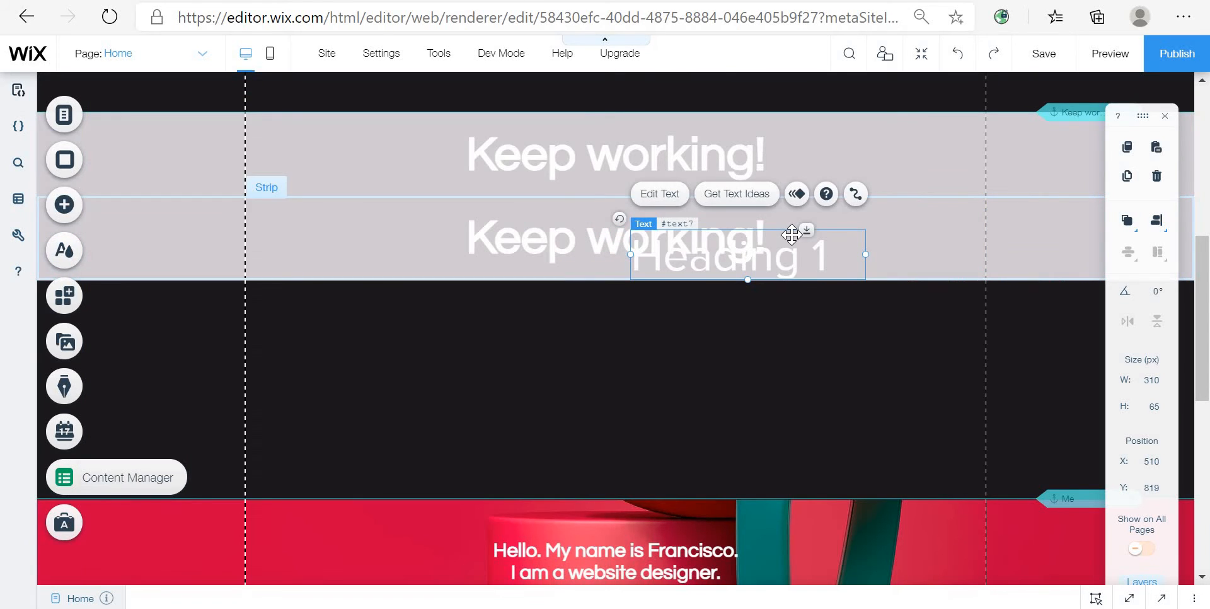
pyautogui.hotkey('ctrl', 'z')
pyautogui.click(683, 251)
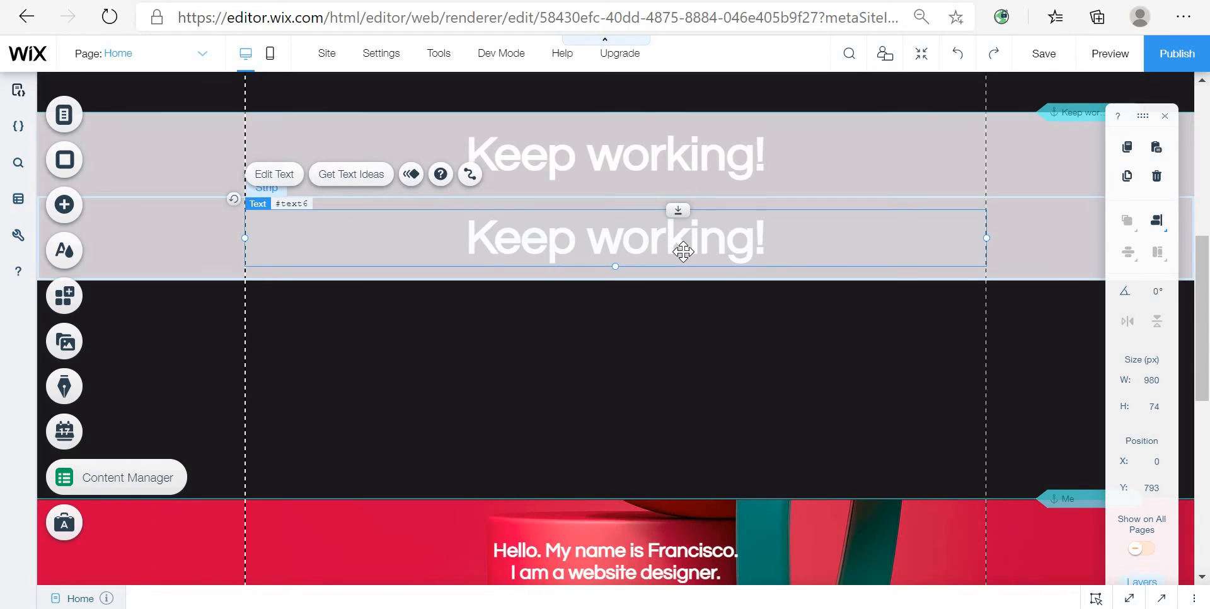
# Step: Open the copied heading's text settings, pick a site text colour and set centre alignment
pyautogui.doubleClick(683, 251)
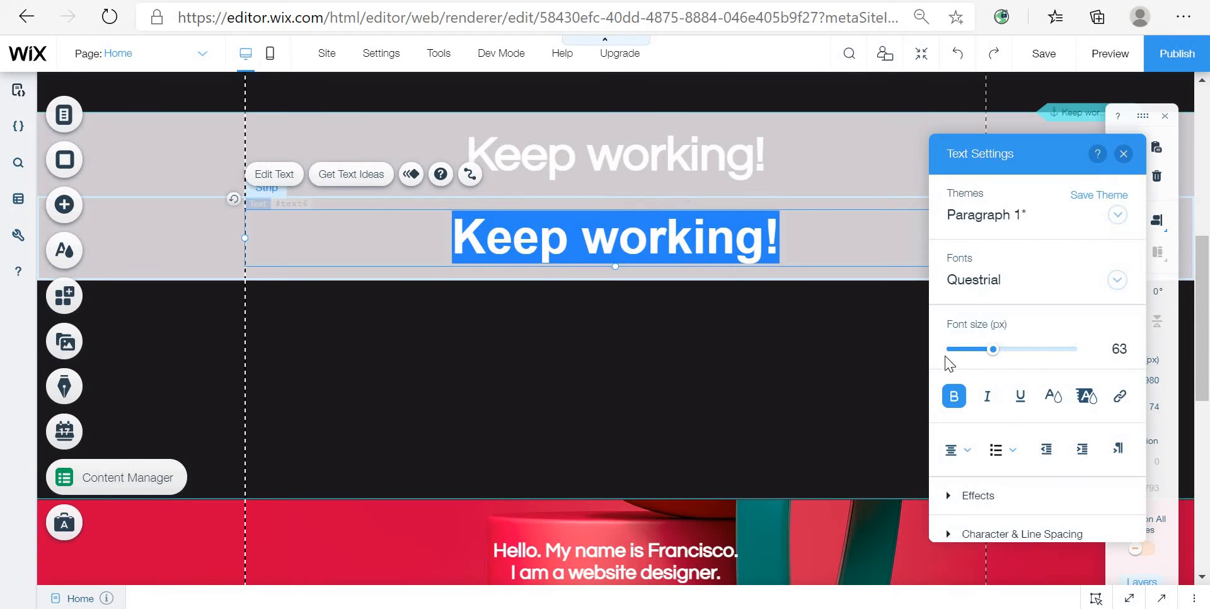
pyautogui.click(1040, 279)
pyautogui.click(1065, 255)
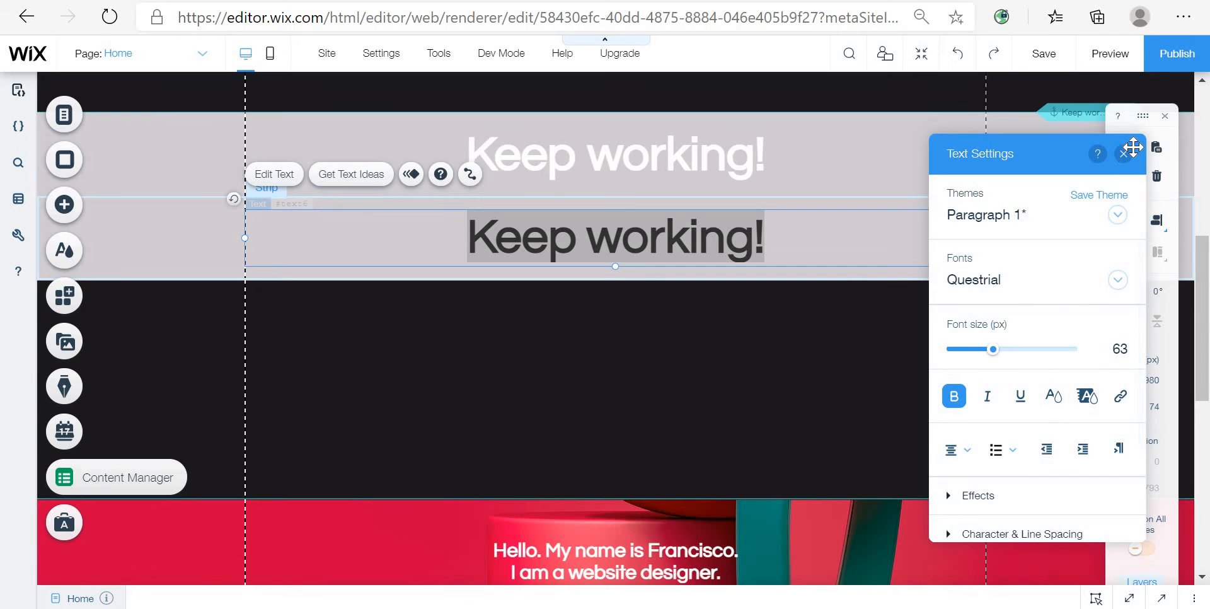
pyautogui.click(1053, 396)
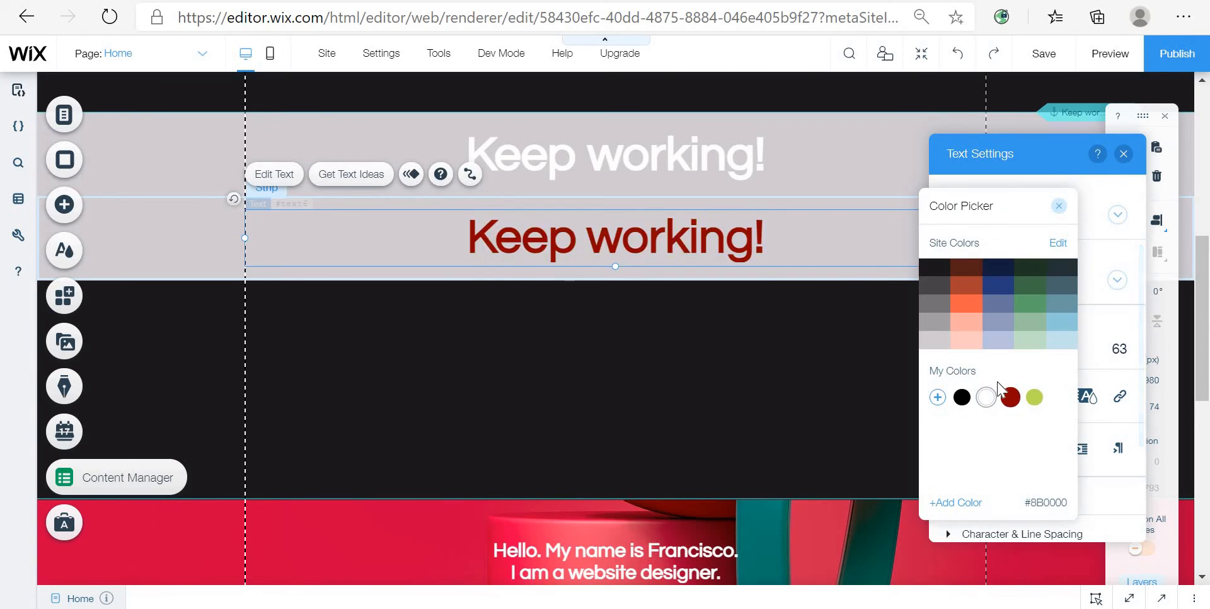
pyautogui.click(1018, 289)
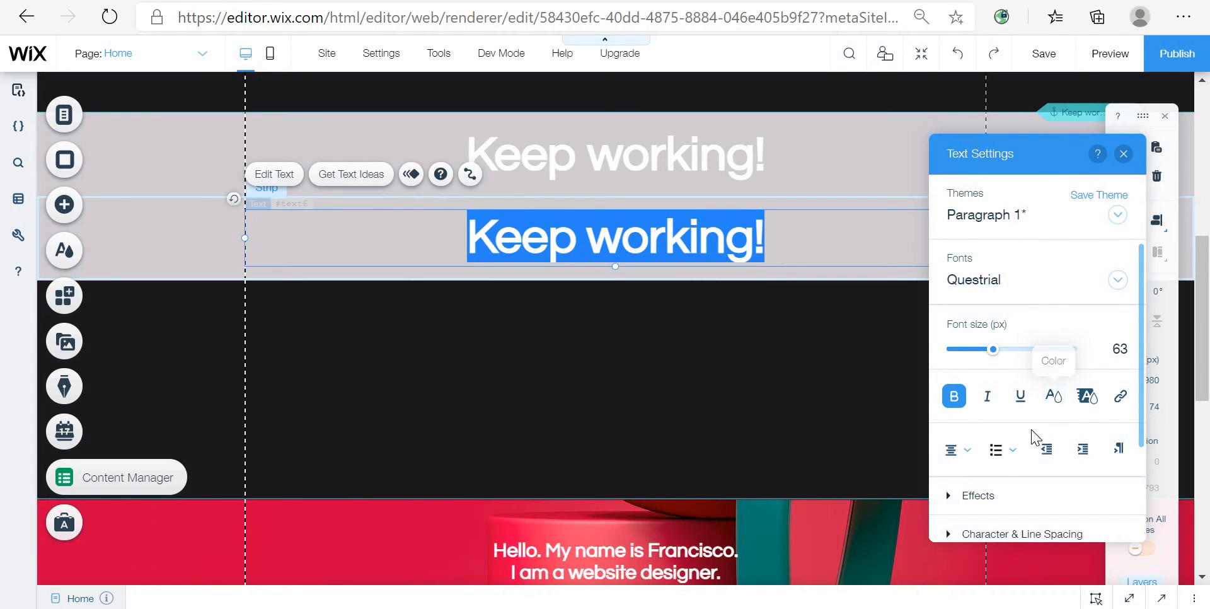
pyautogui.click(961, 451)
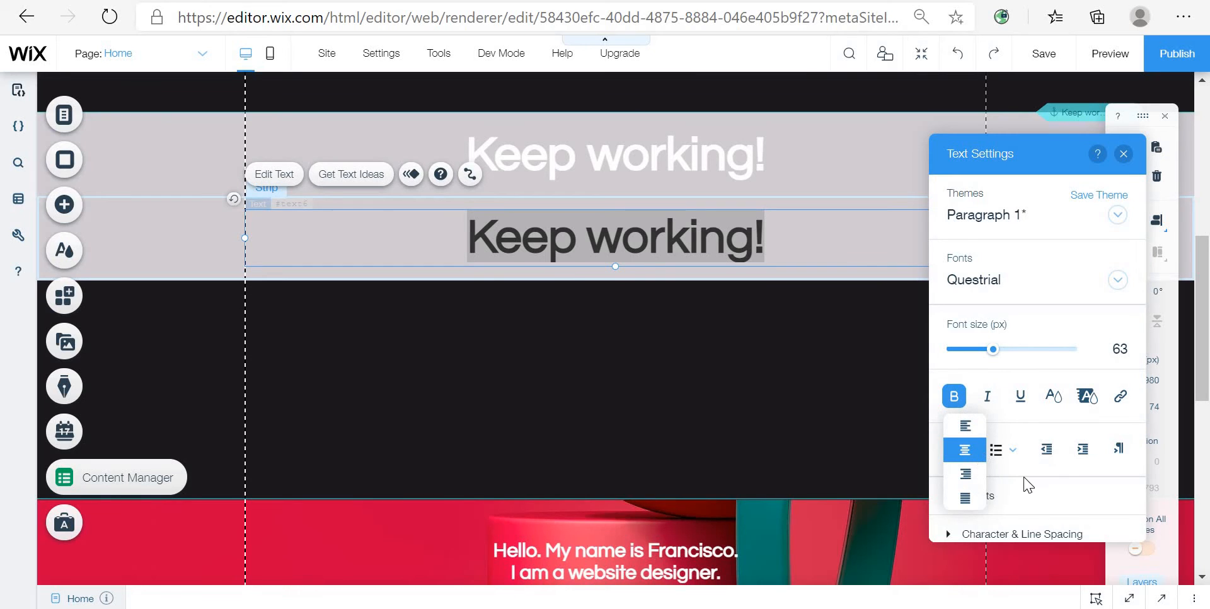
pyautogui.click(977, 454)
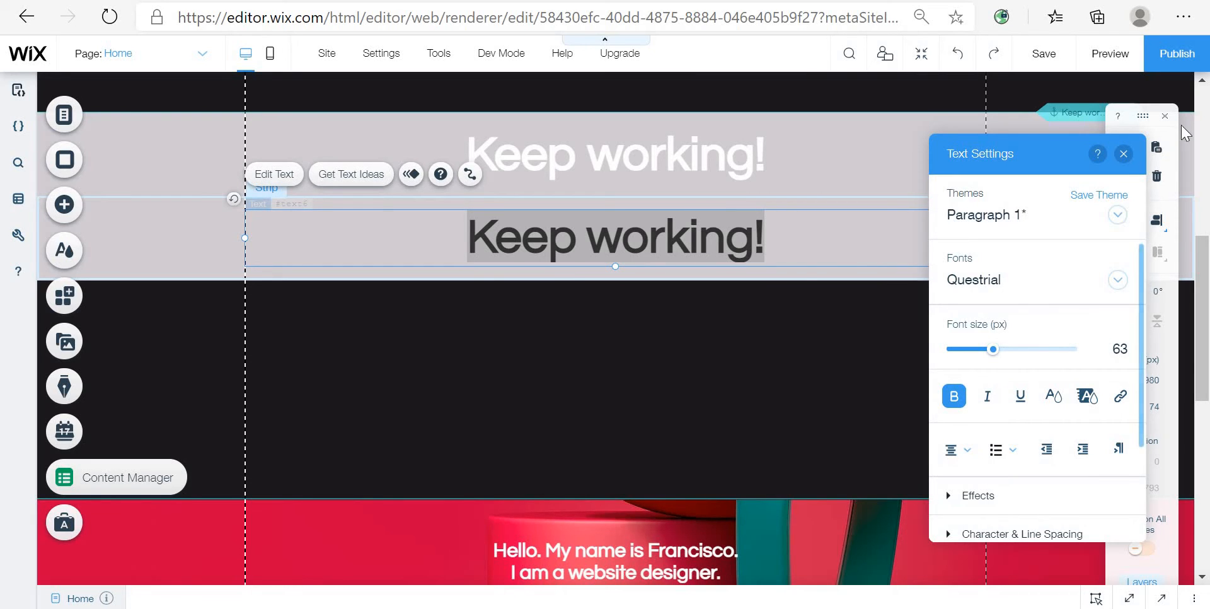
pyautogui.click(1123, 154)
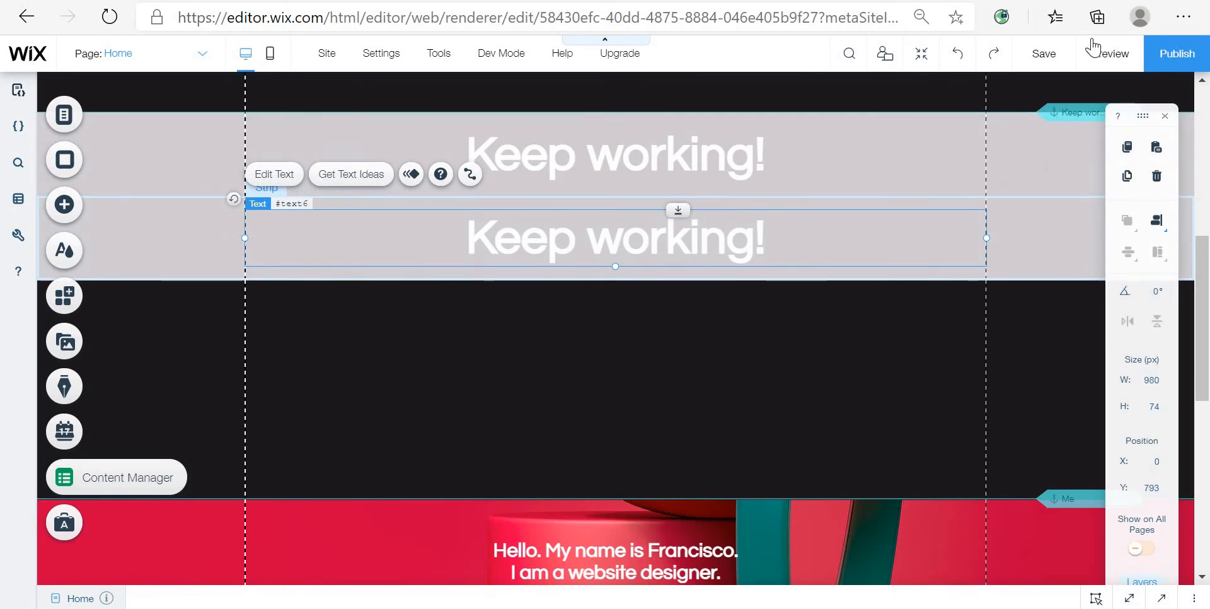
# Step: Scroll through the page sections around and below the new strip
pyautogui.scroll(-5, 934, 357)
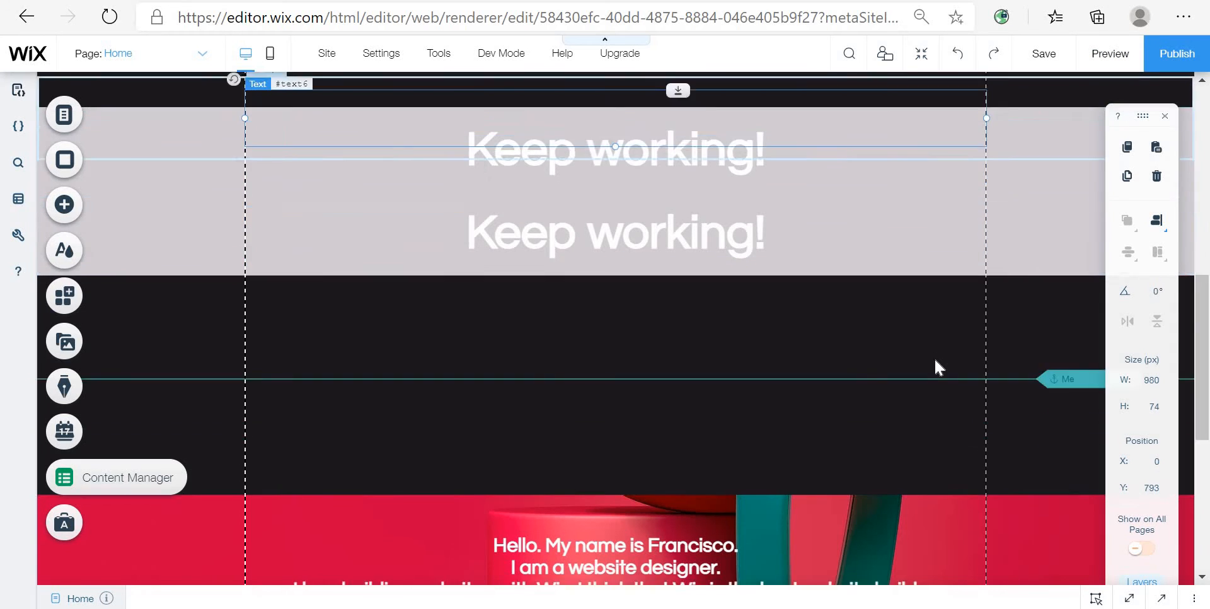
pyautogui.scroll(1, 1082, 327)
pyautogui.scroll(3, 1082, 321)
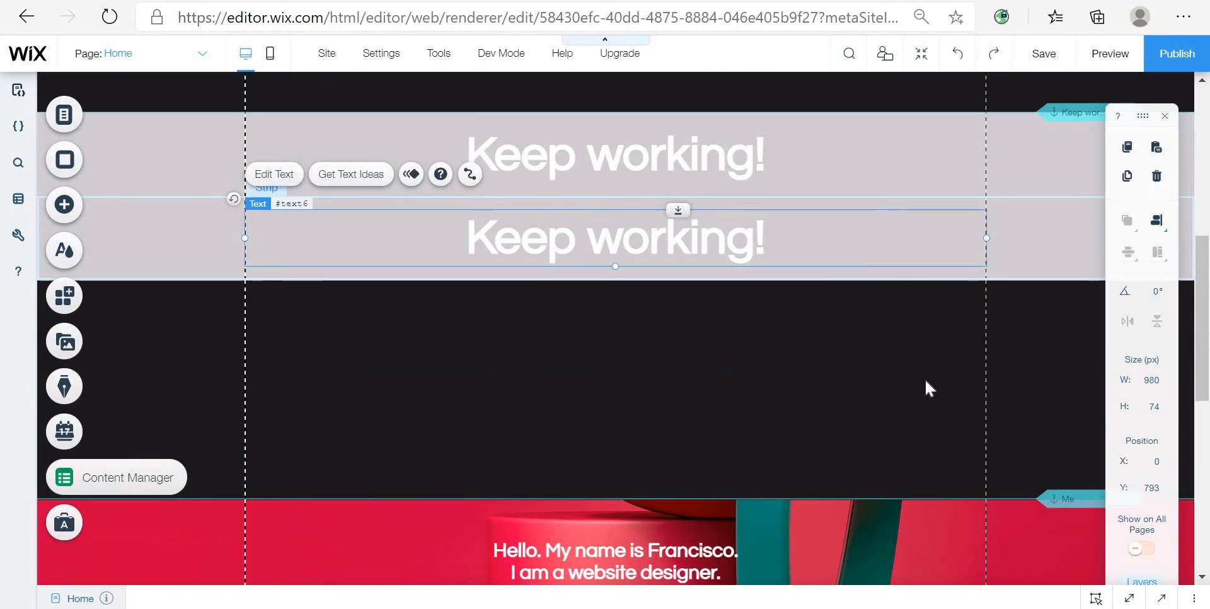
pyautogui.scroll(-5, 925, 380)
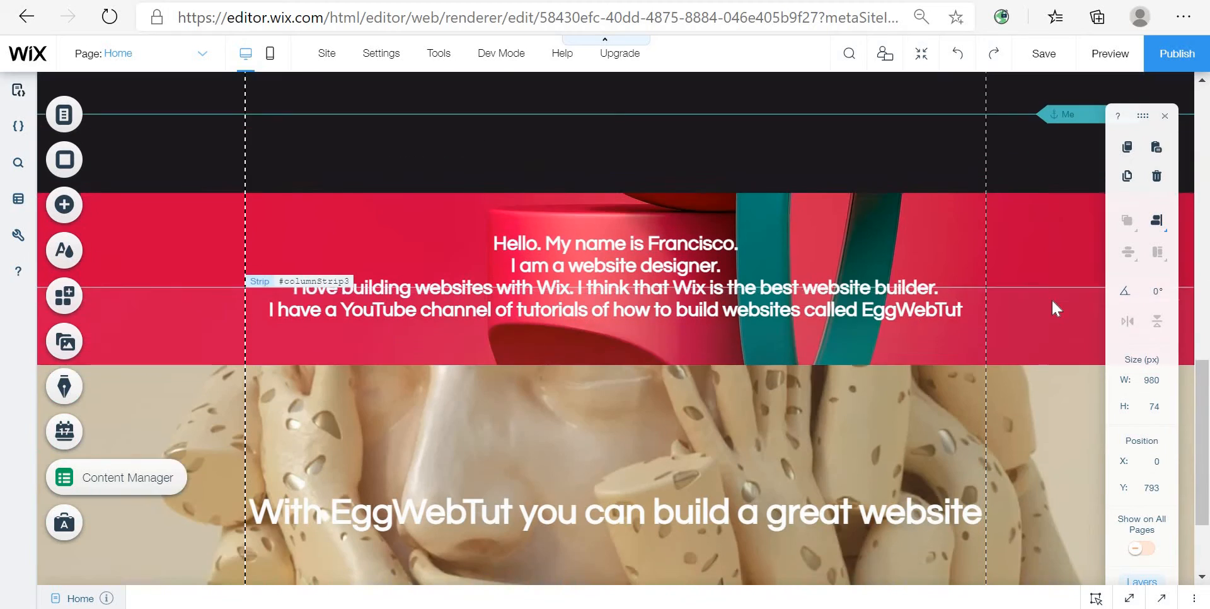
pyautogui.scroll(5, 909, 308)
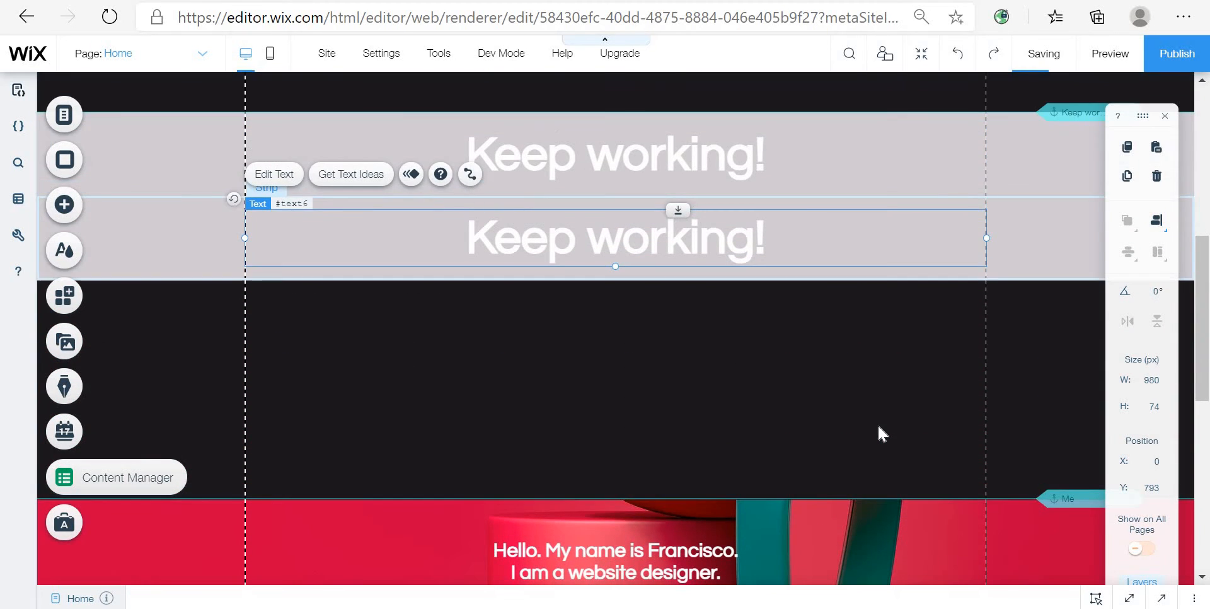
pyautogui.scroll(-2, 878, 426)
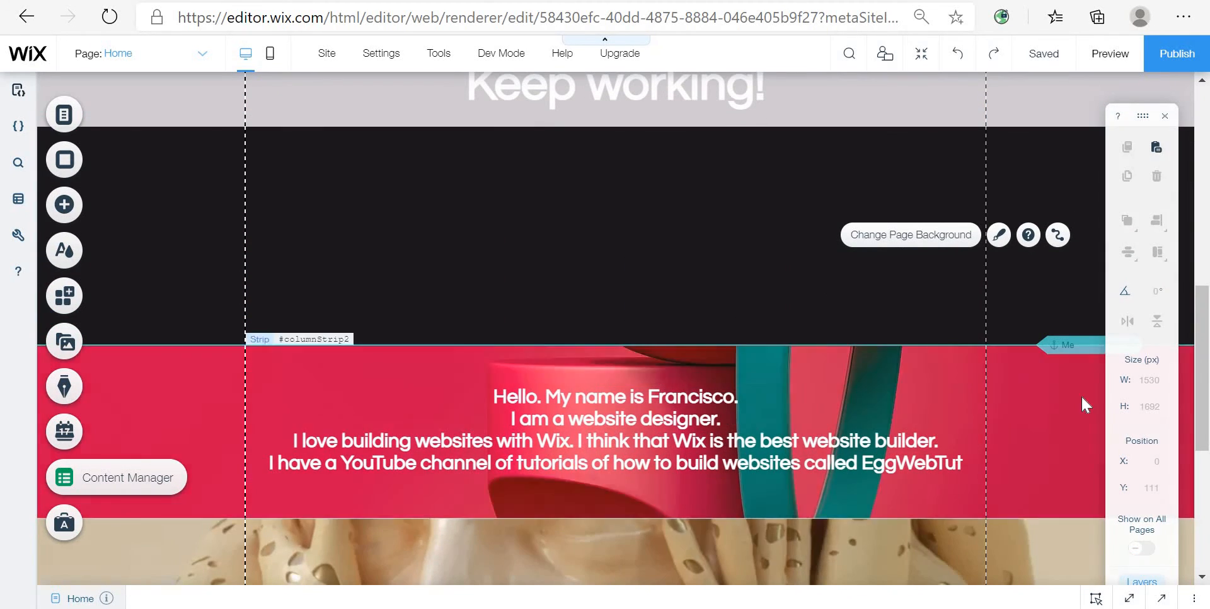
pyautogui.scroll(-3, 1002, 413)
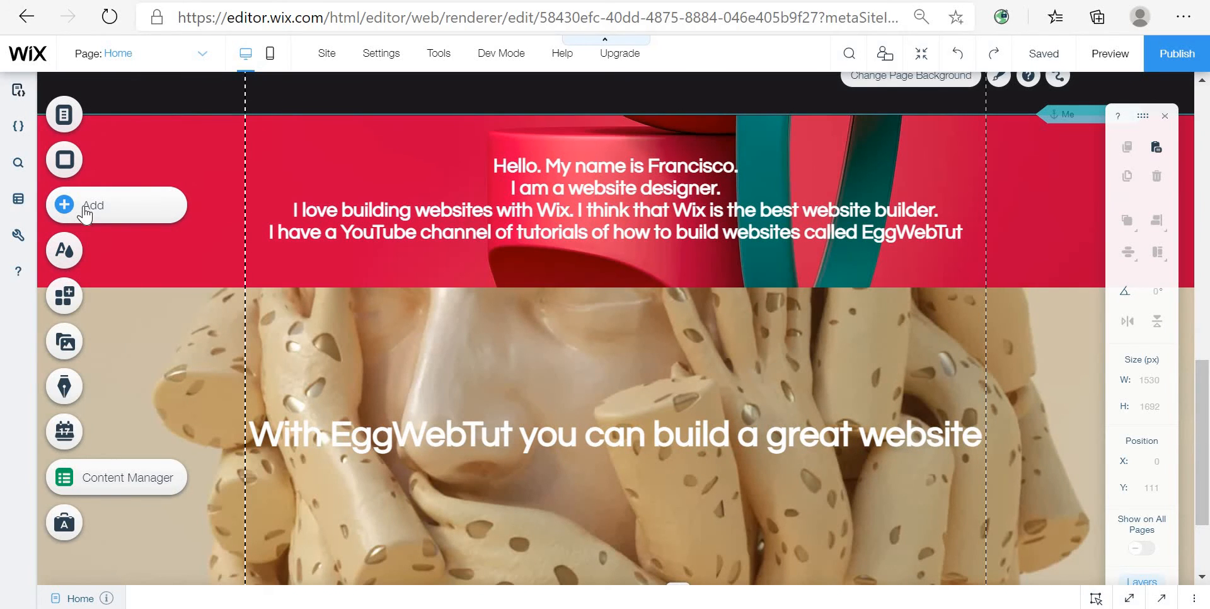
# Step: Add a classic dark strip below the Hello, my name is Francisco strip
pyautogui.click(85, 215)
pyautogui.click(141, 203)
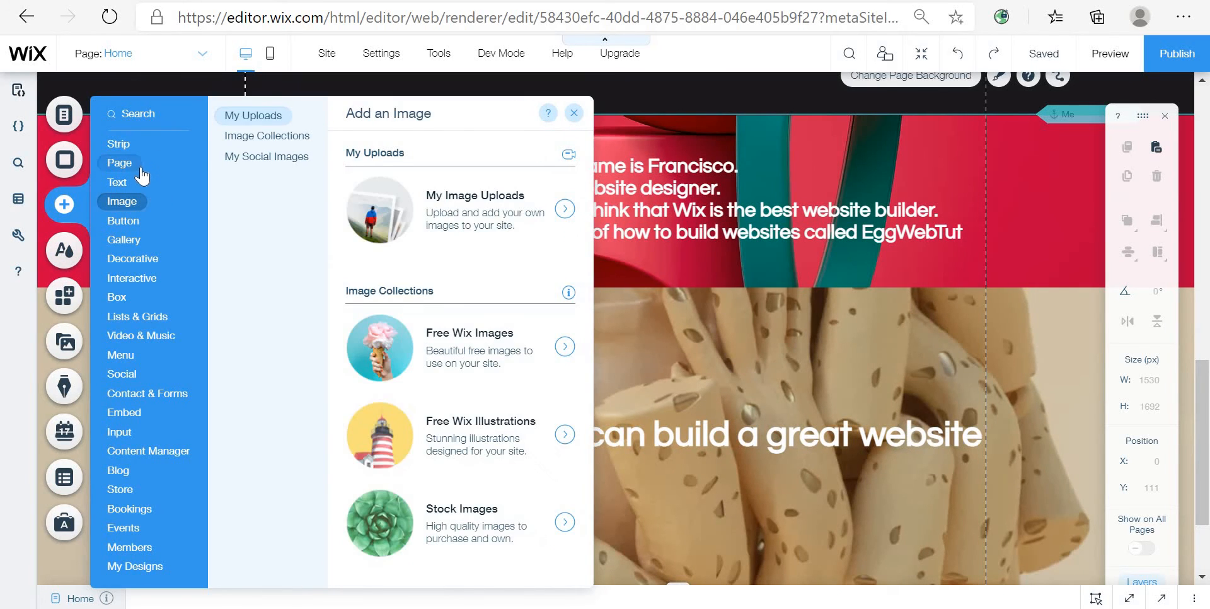
pyautogui.click(141, 175)
pyautogui.click(132, 145)
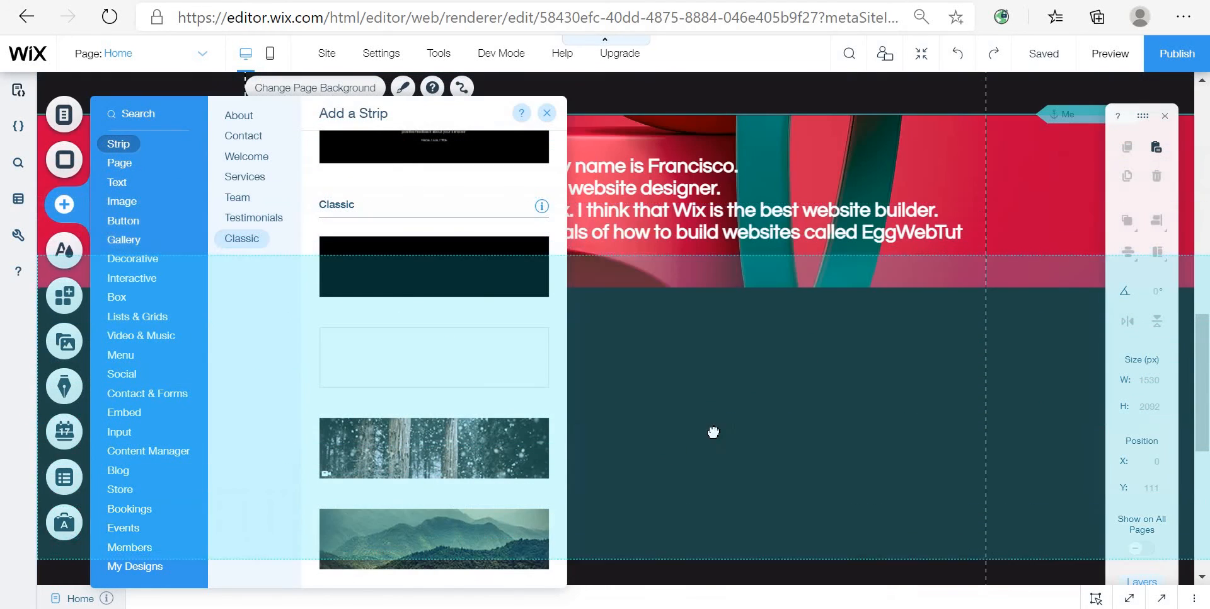
pyautogui.moveTo(713, 433); pyautogui.dragTo(729, 452)
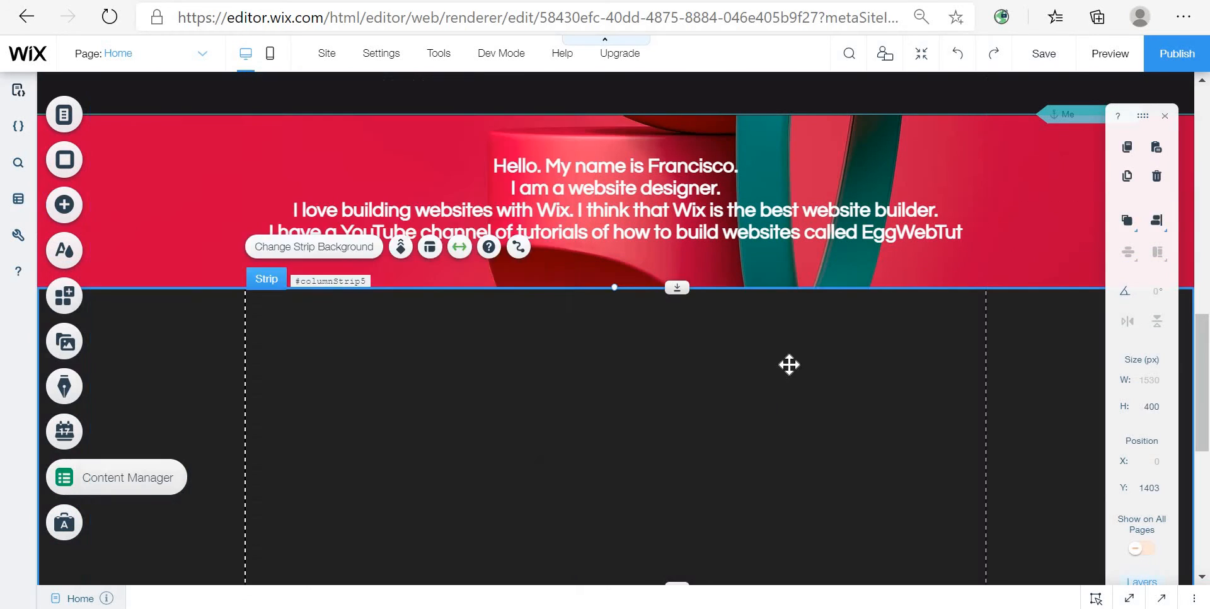
# Step: Try to move the new dark strip to a different position among the page sections
pyautogui.moveTo(780, 402); pyautogui.dragTo(705, 243)
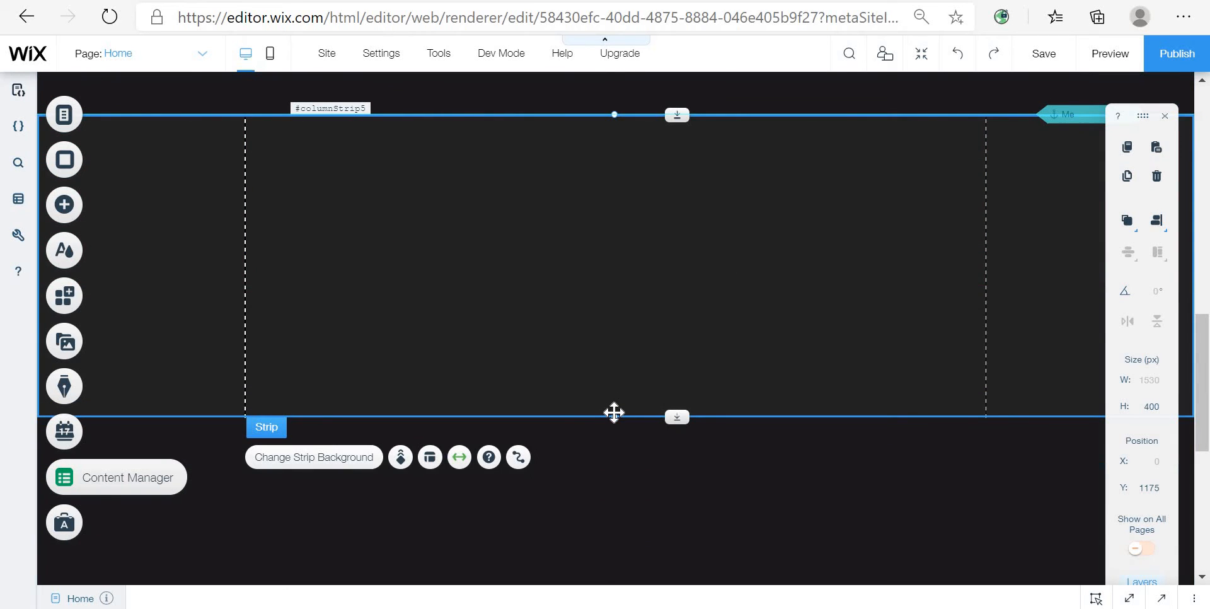
pyautogui.moveTo(614, 414); pyautogui.dragTo(655, 284)
pyautogui.moveTo(693, 230); pyautogui.dragTo(729, 408)
pyautogui.click(661, 516)
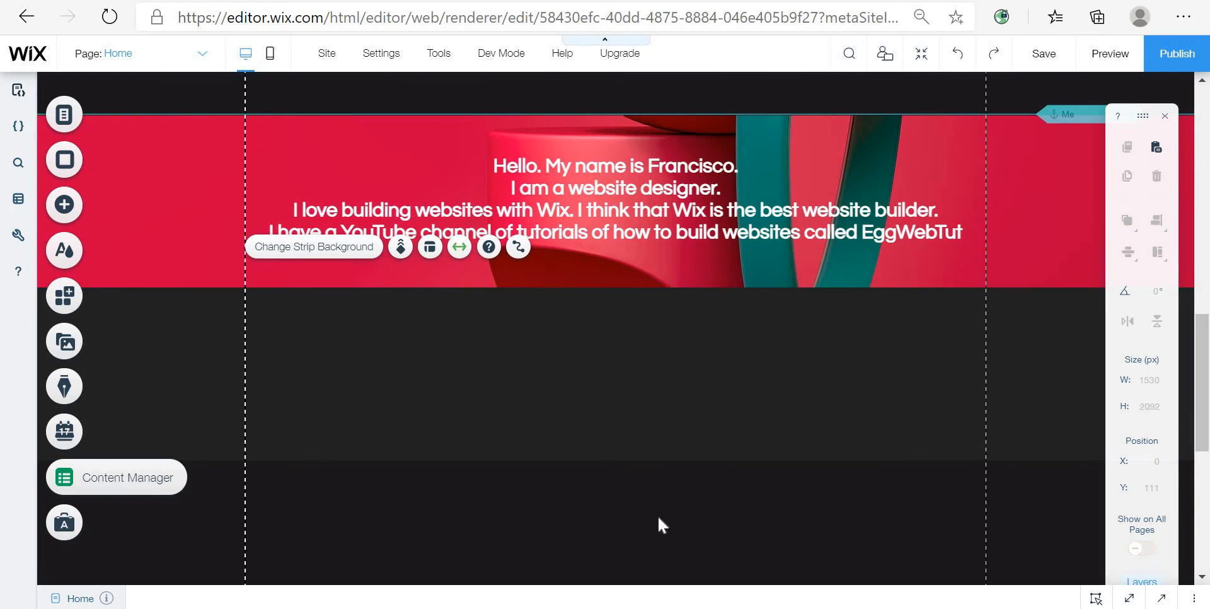
# Step: Give the new dark strip an image background, searching Media from Wix for "3d" and choosing the red sculpture image
pyautogui.click(536, 362)
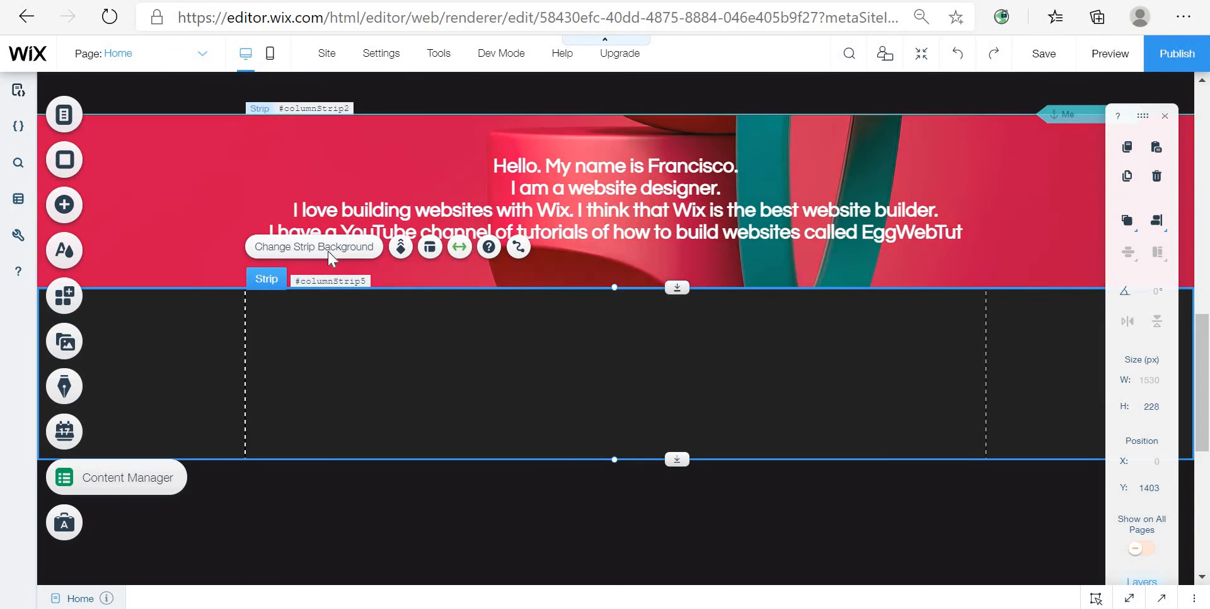
pyautogui.click(327, 247)
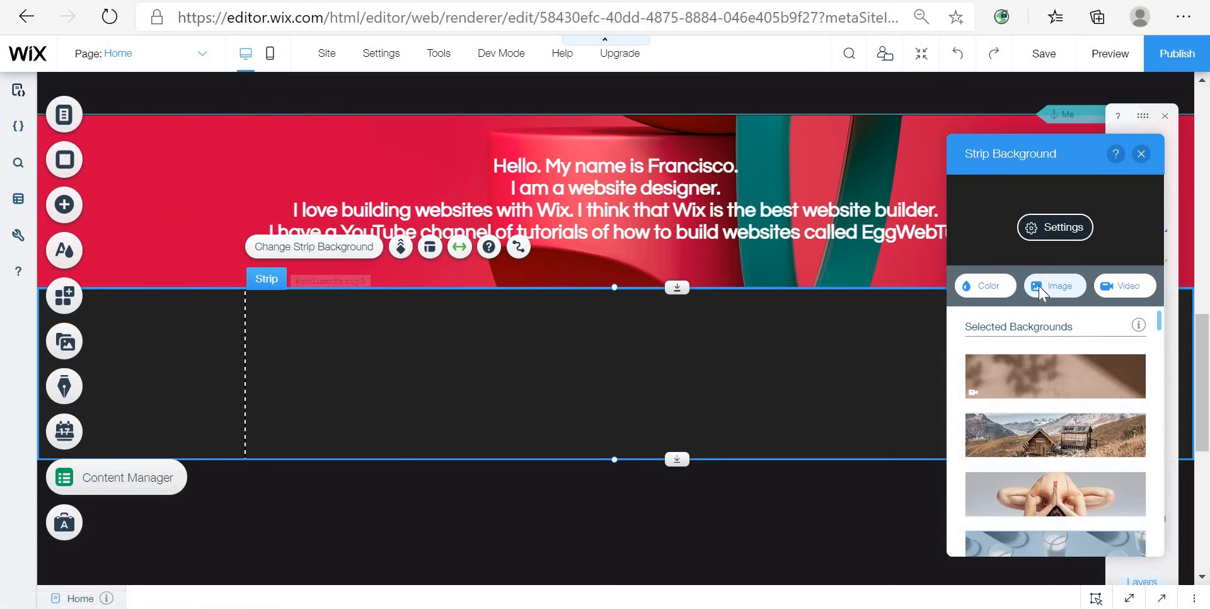
pyautogui.click(1040, 290)
pyautogui.click(576, 124)
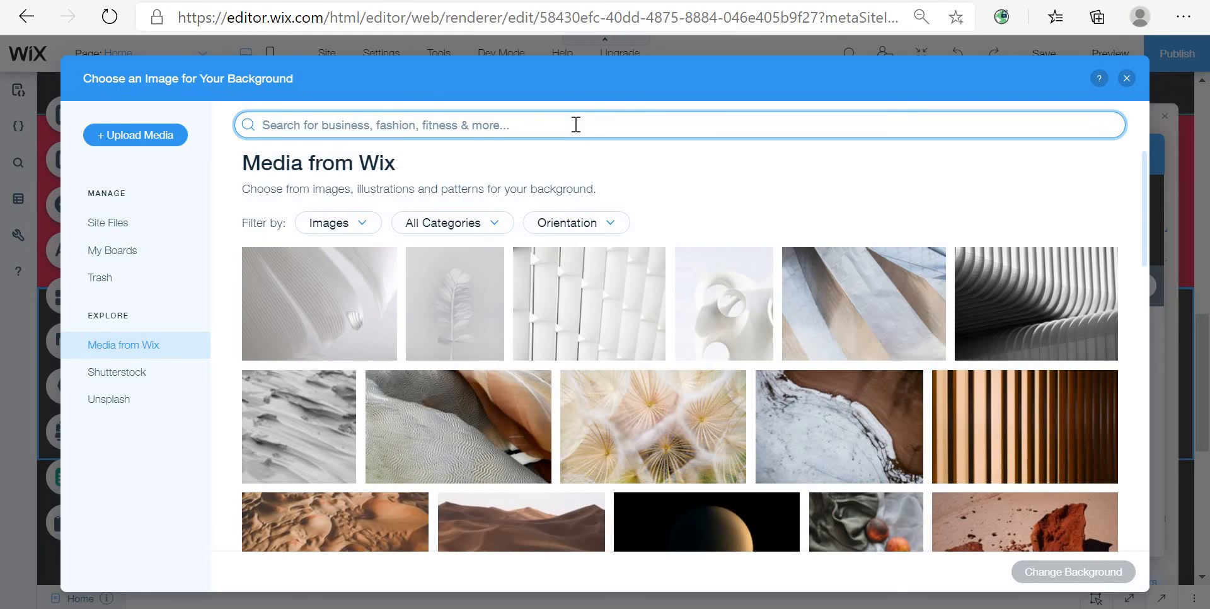
pyautogui.write('3d')
pyautogui.press('Return')
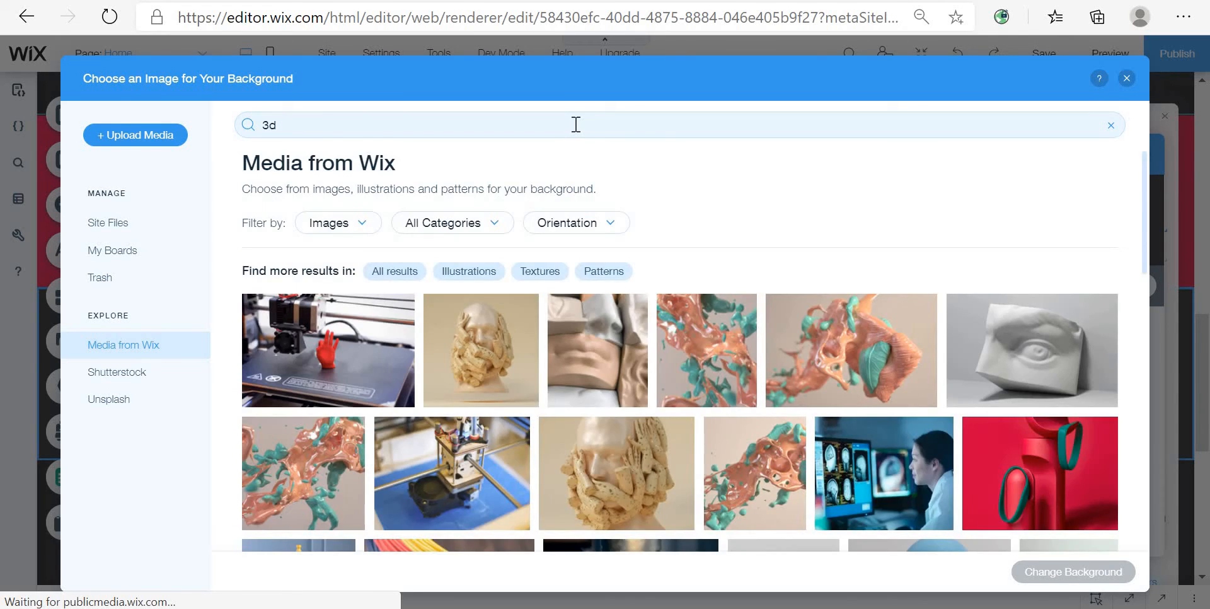
pyautogui.scroll(-1, 1019, 464)
pyautogui.moveTo(1041, 455)
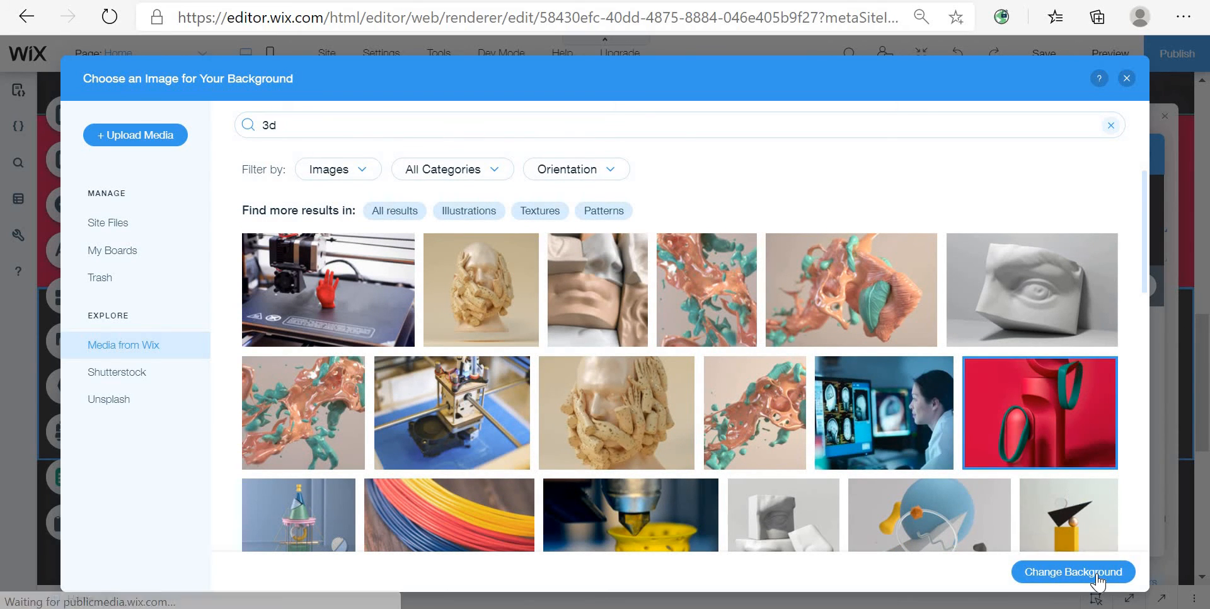
pyautogui.click(1073, 572)
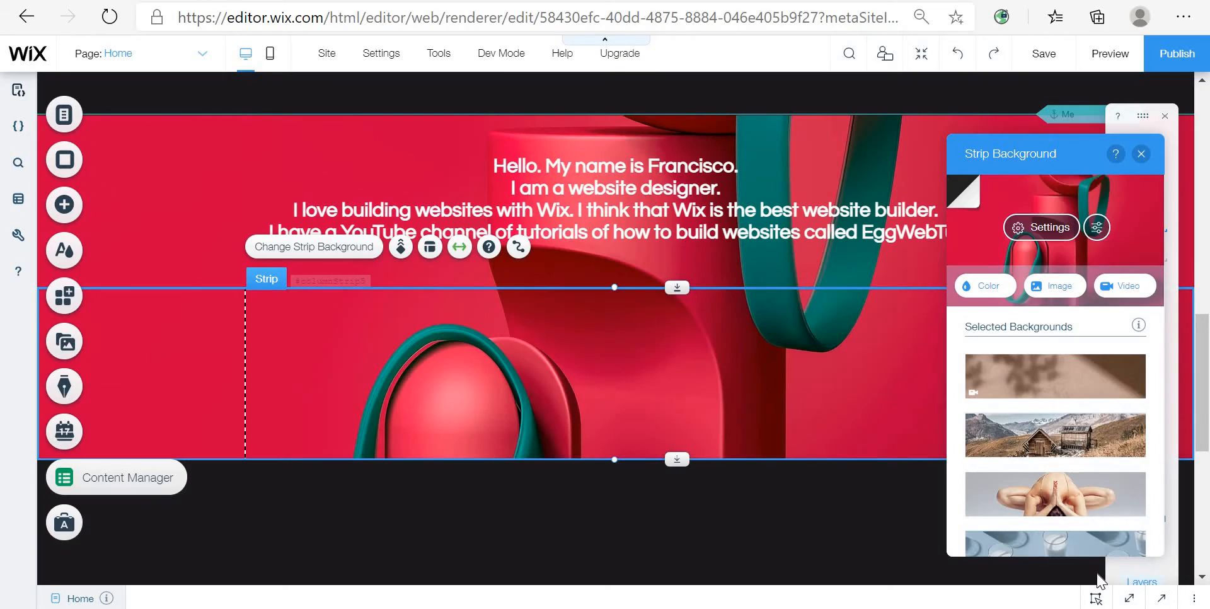
pyautogui.click(1141, 156)
# Step: Preview the site and scroll through the introduction strip and the new image strip
pyautogui.click(1109, 53)
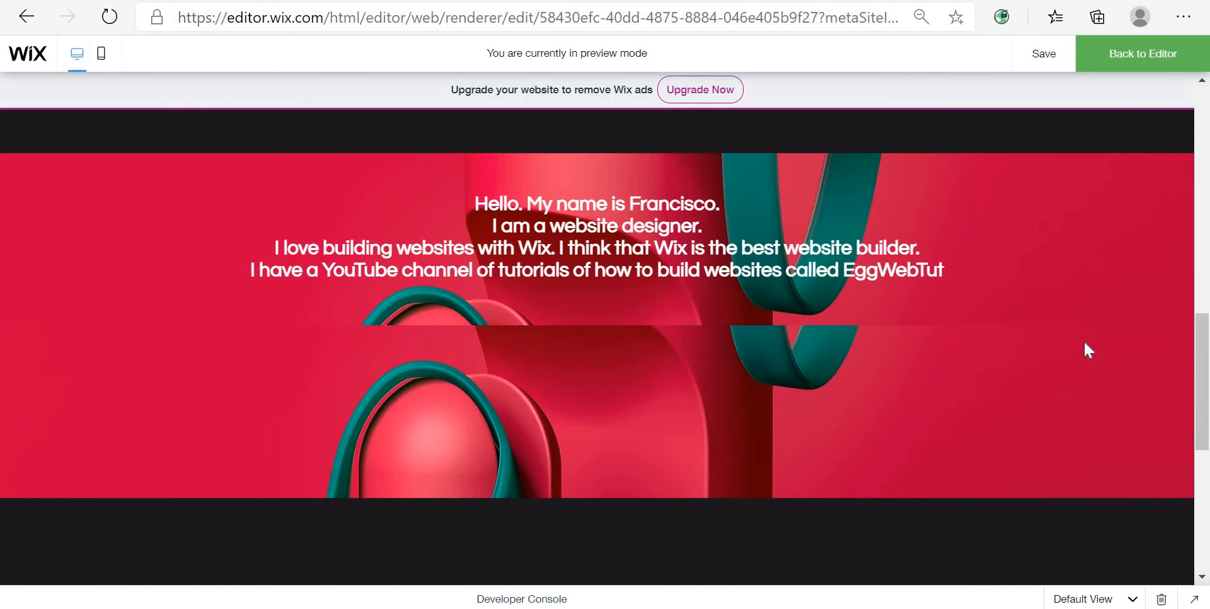
pyautogui.scroll(-5, 1093, 227)
pyautogui.scroll(6, 976, 351)
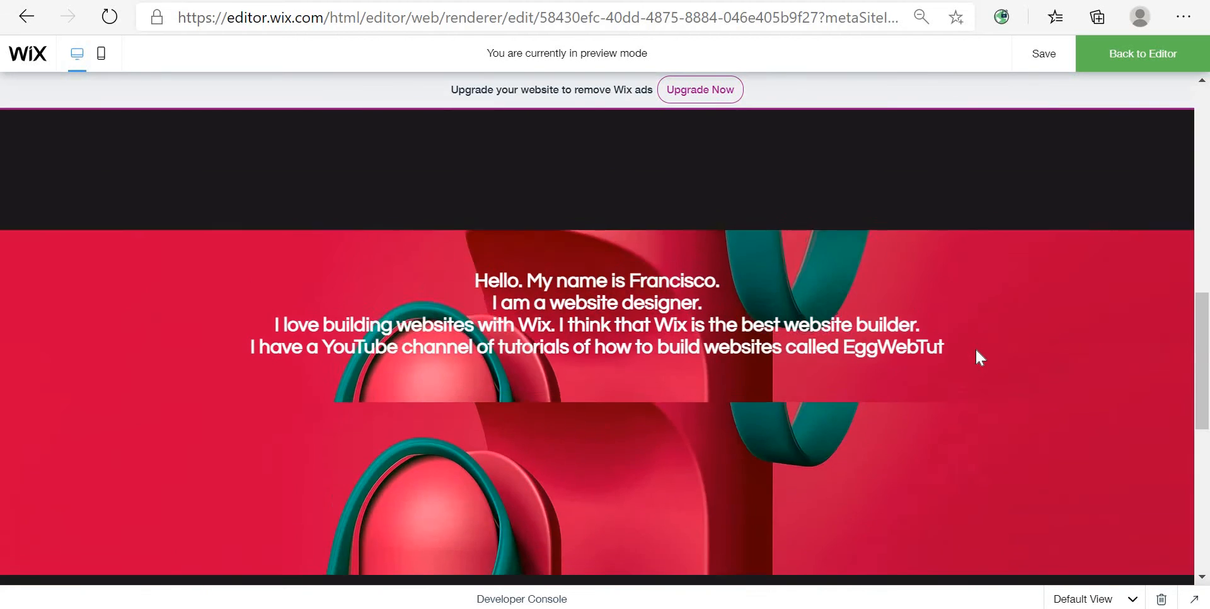
pyautogui.scroll(-2, 977, 356)
pyautogui.scroll(2, 980, 348)
pyautogui.scroll(-1, 973, 284)
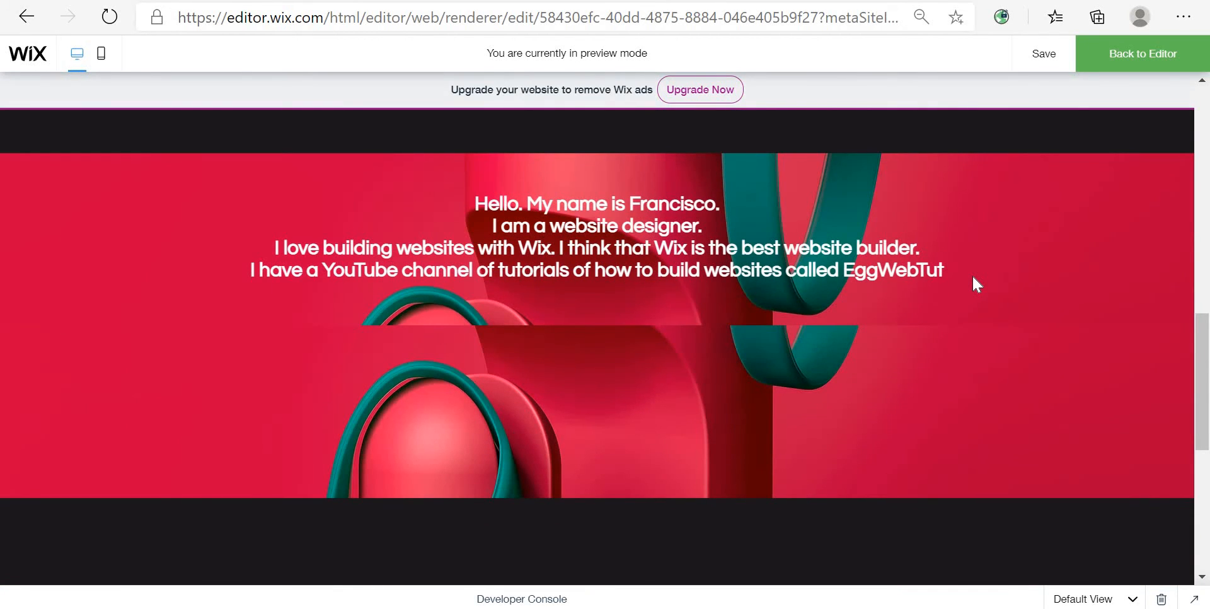
pyautogui.scroll(-1, 972, 277)
pyautogui.scroll(1, 992, 189)
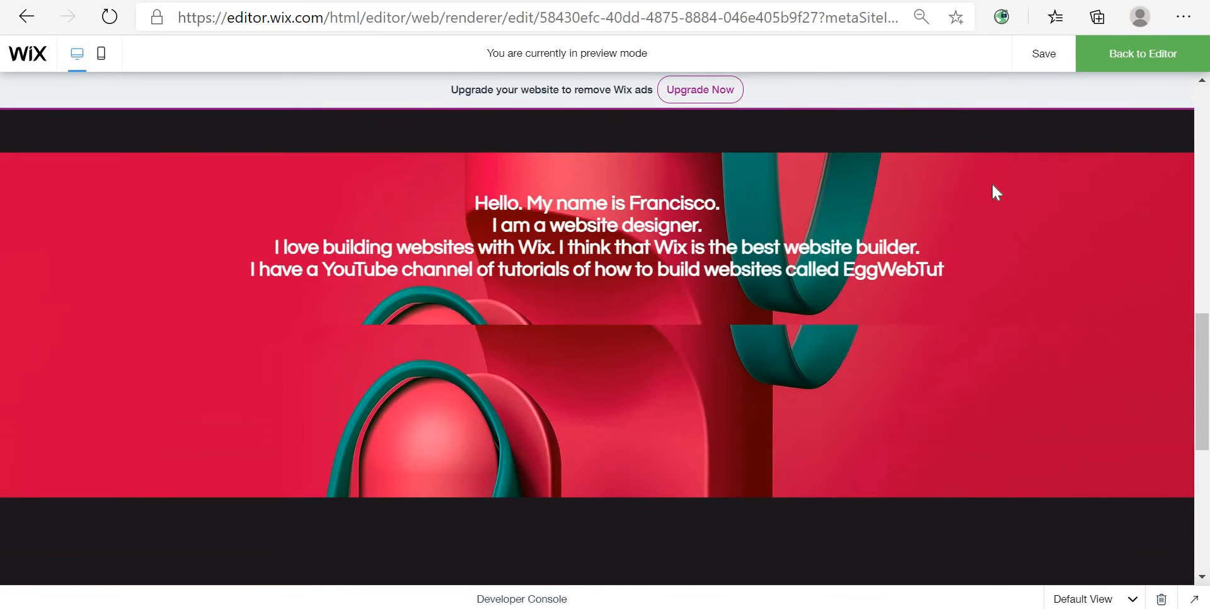
pyautogui.scroll(-1, 958, 233)
pyautogui.scroll(1, 897, 303)
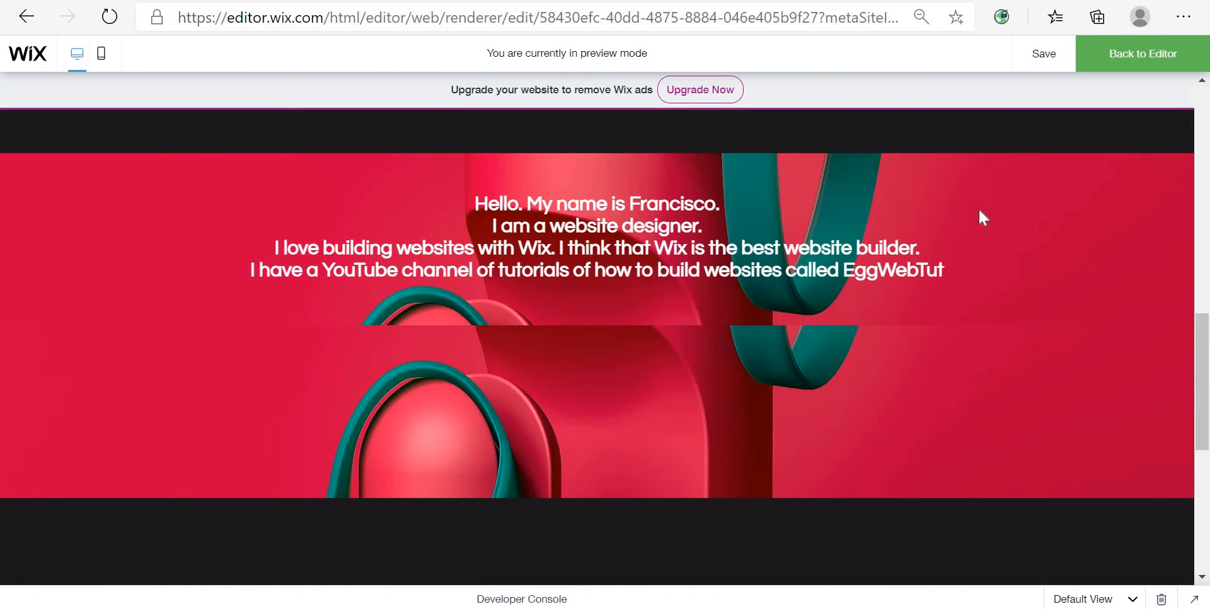
pyautogui.click(1132, 56)
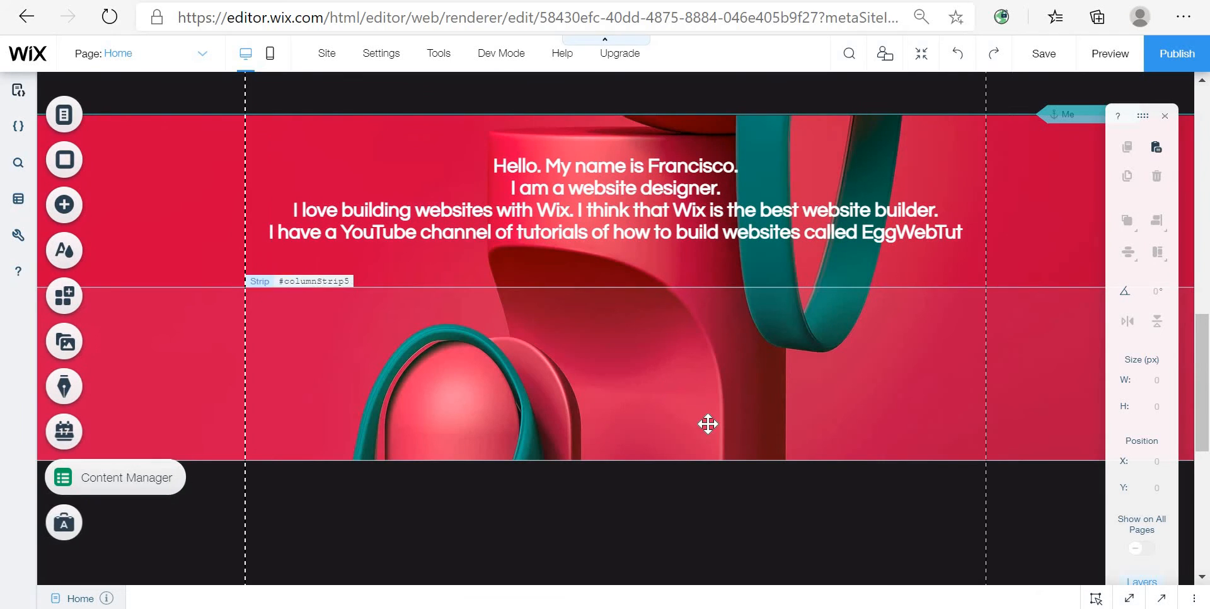
# Step: Move the new image strip down to leave a dark gap below the introduction strip
pyautogui.click(723, 410)
pyautogui.moveTo(723, 411); pyautogui.dragTo(702, 489)
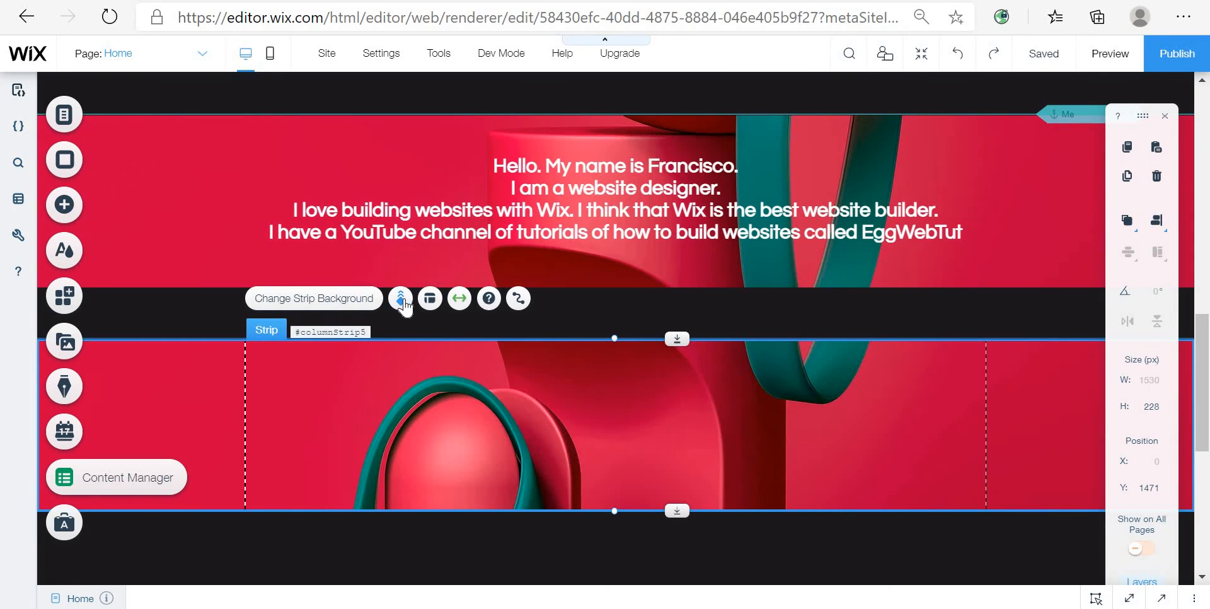
# Step: Inspect the scroll effect options of the new strip and of the introduction strip above it
pyautogui.click(401, 300)
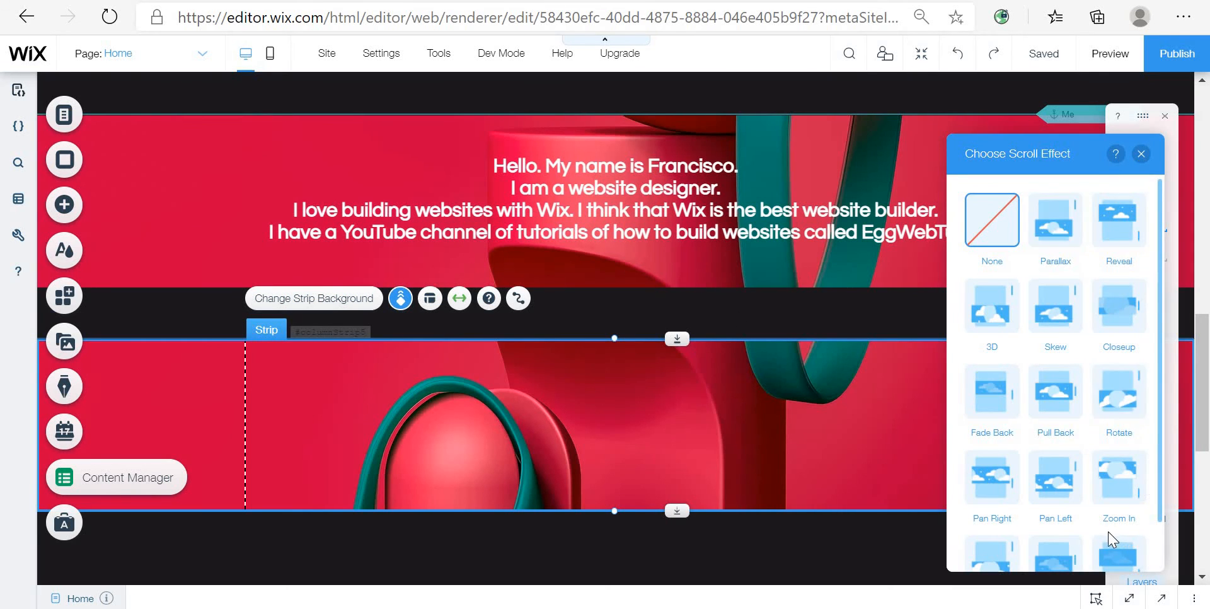
pyautogui.scroll(-2, 1113, 539)
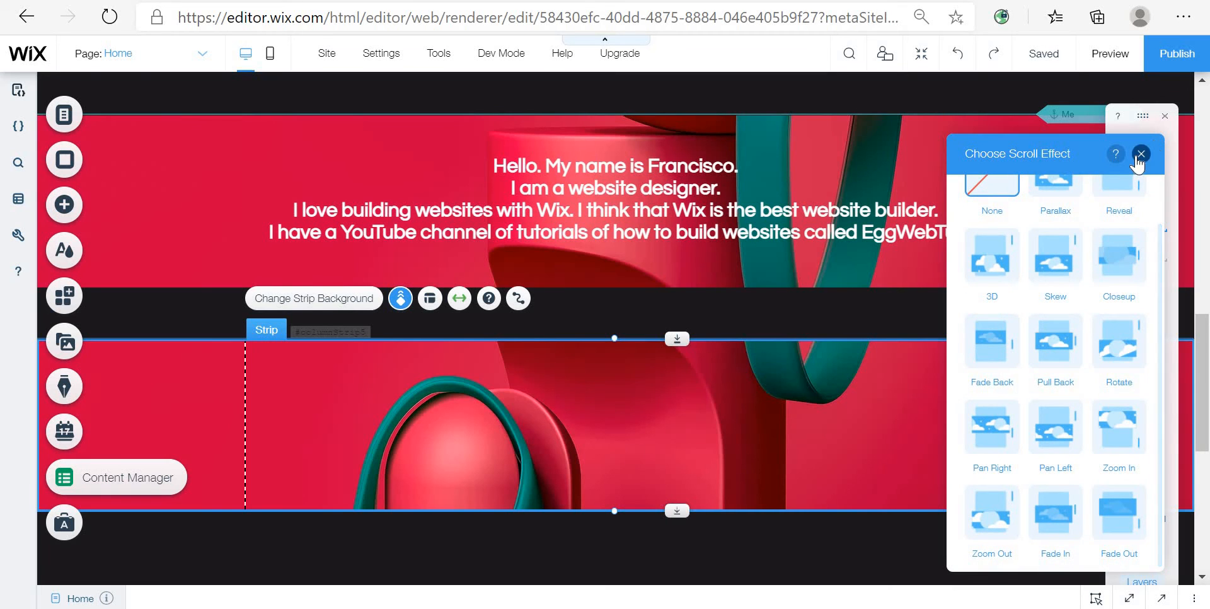
pyautogui.click(893, 237)
pyautogui.click(1035, 255)
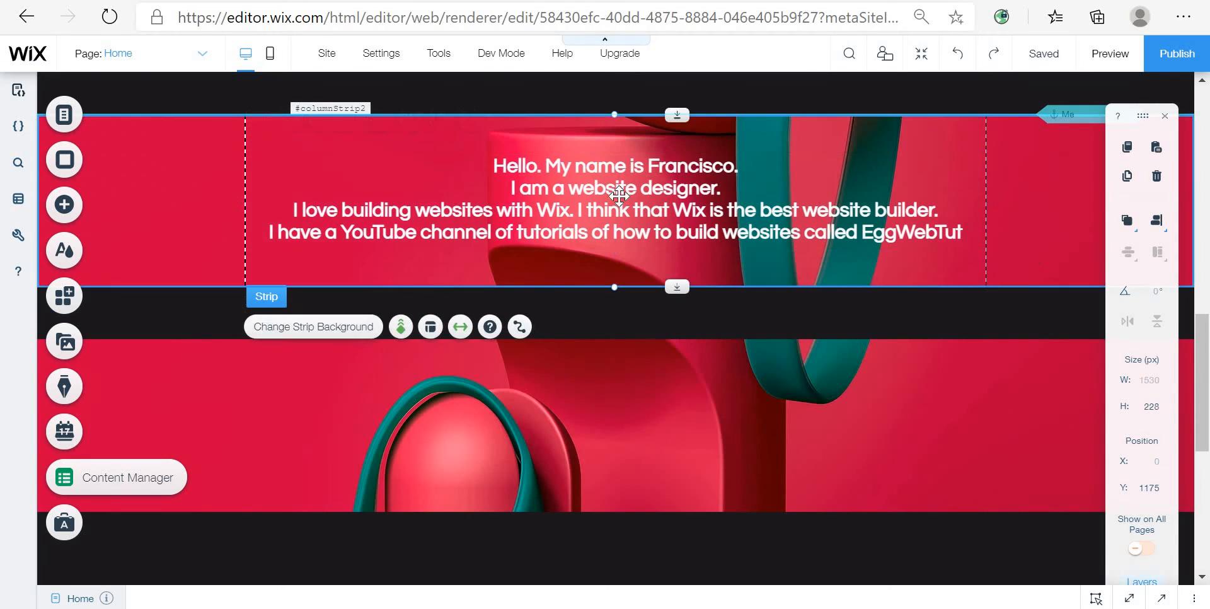
pyautogui.click(401, 327)
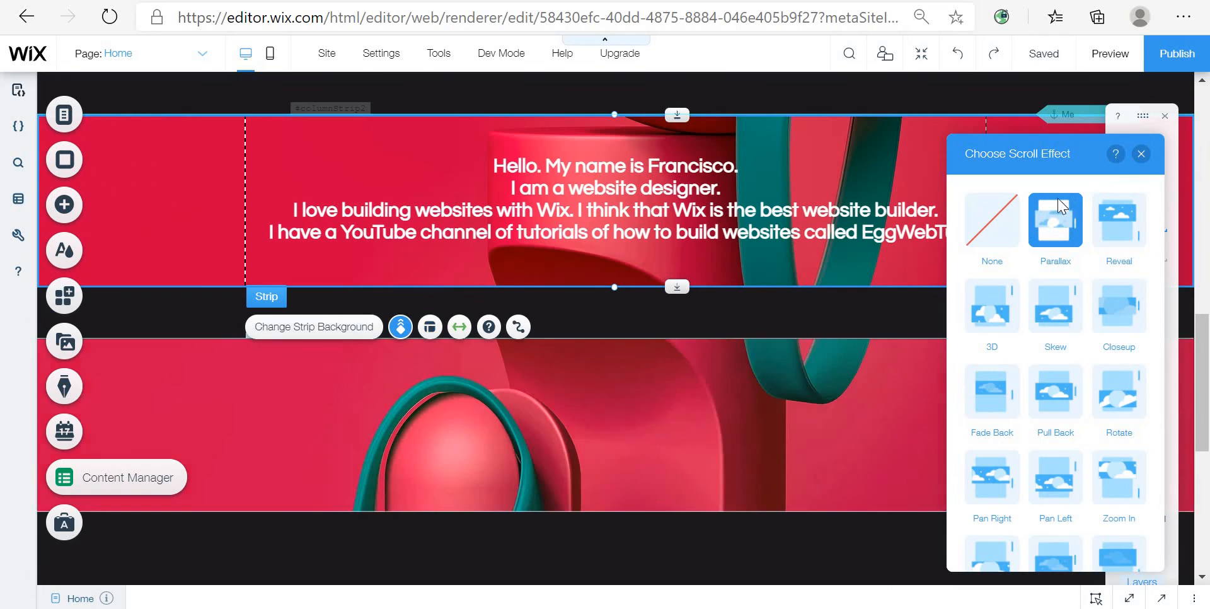
pyautogui.click(1141, 154)
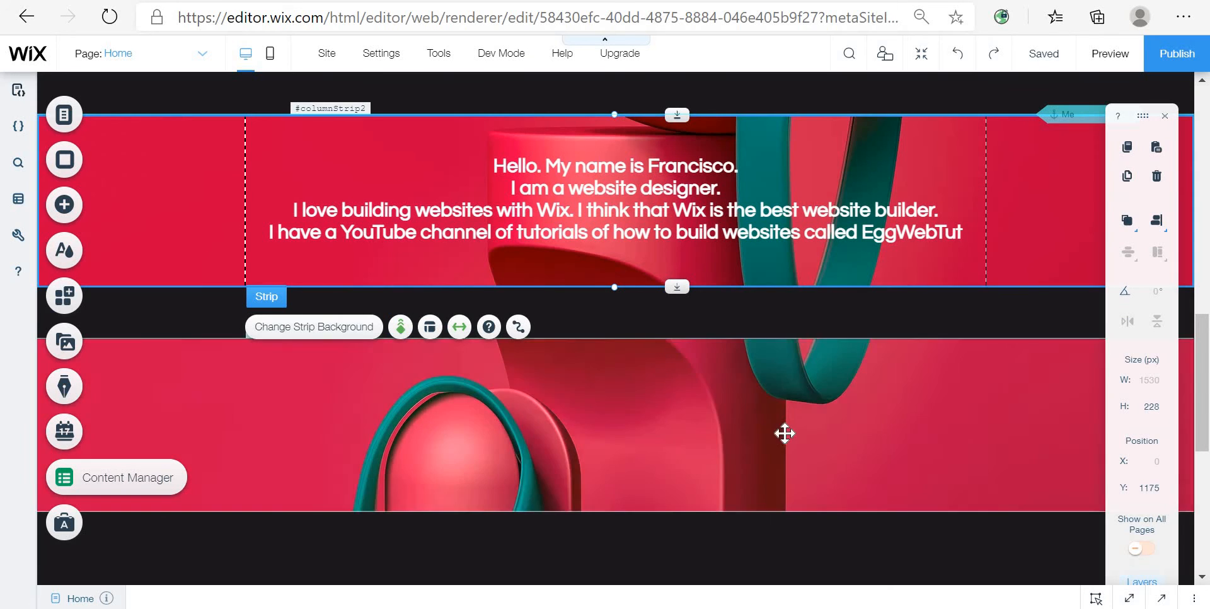
# Step: Apply the Parallax scroll effect to the new image strip
pyautogui.click(784, 433)
pyautogui.click(459, 299)
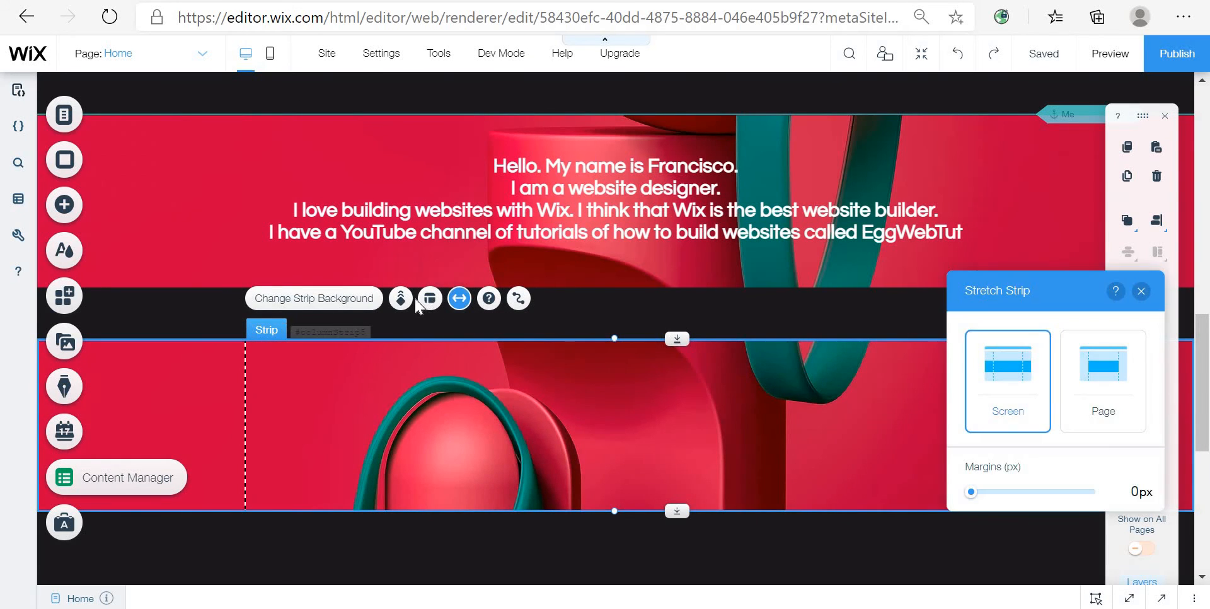
pyautogui.click(402, 300)
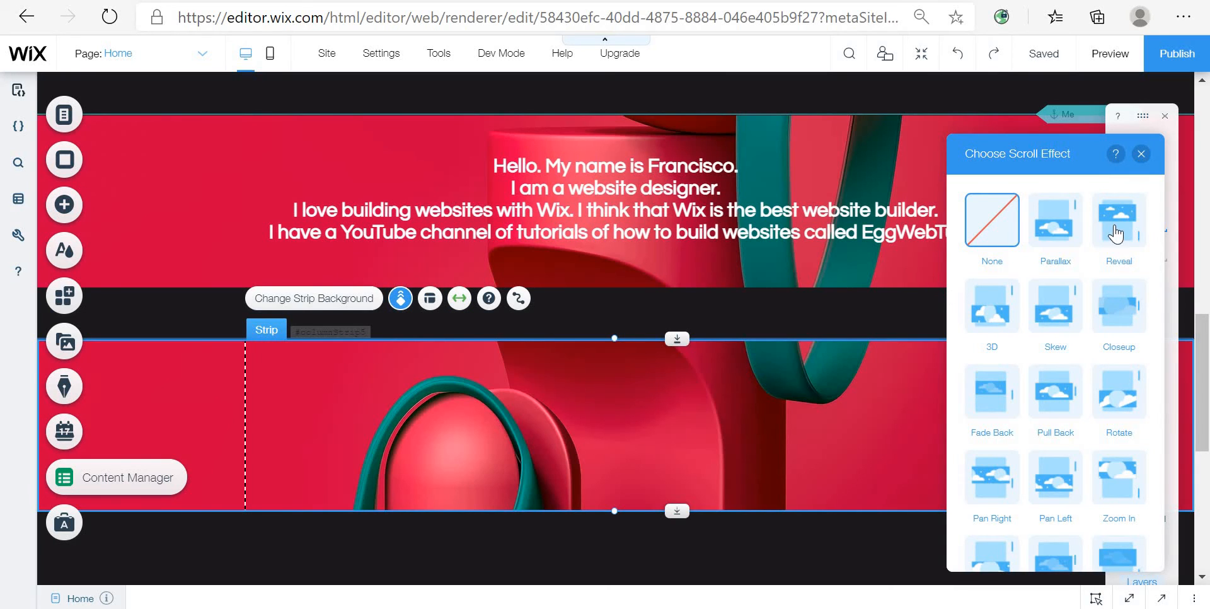
pyautogui.click(1050, 237)
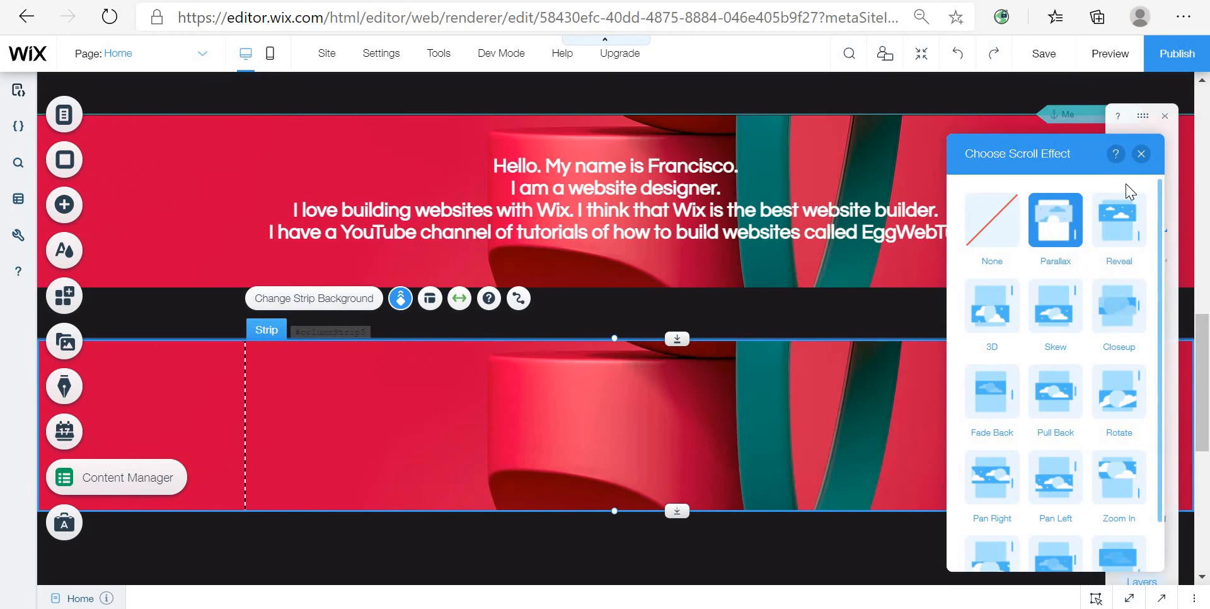
pyautogui.click(1140, 154)
# Step: Copy the introduction text into the new image strip and centre it within the strip
pyautogui.click(744, 230)
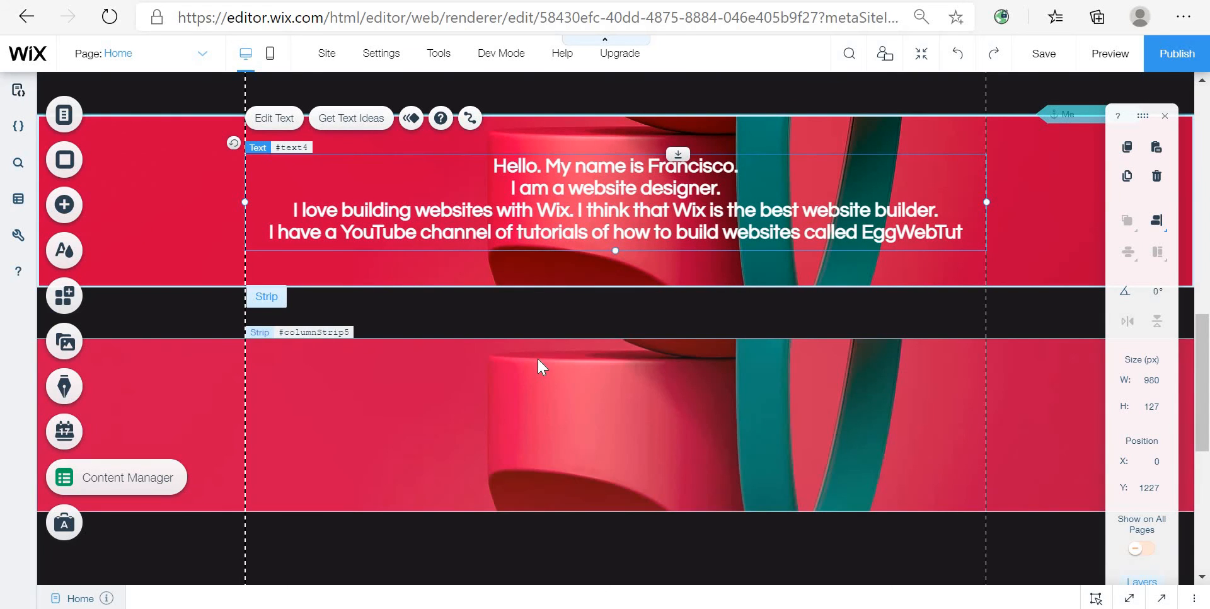
pyautogui.rightClick(537, 357)
pyautogui.click(599, 314)
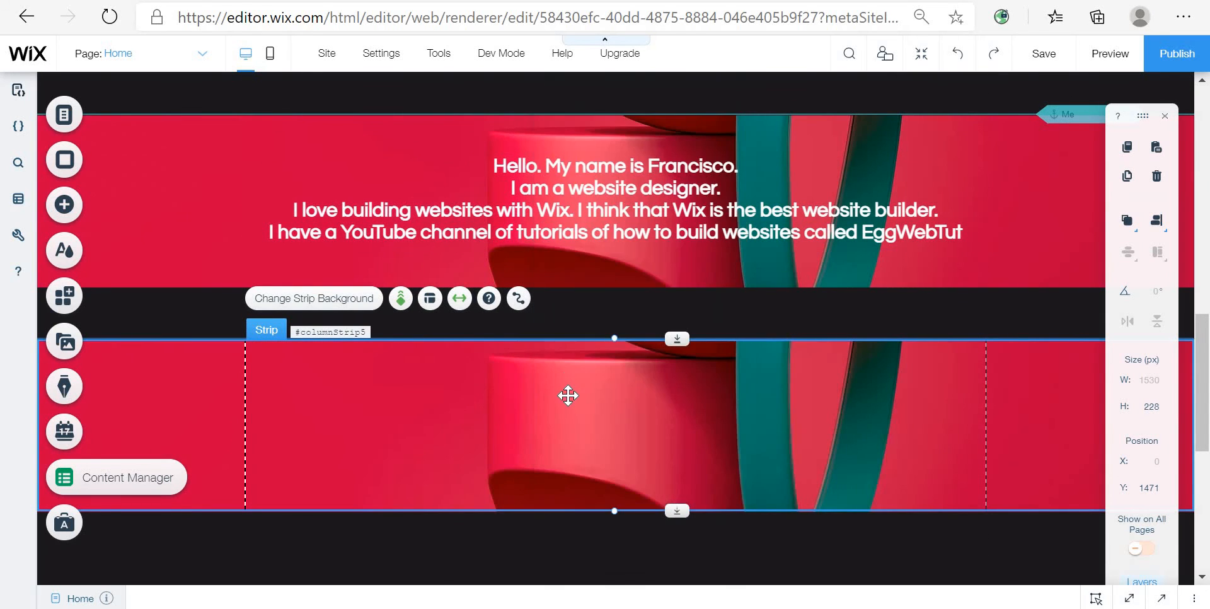
pyautogui.rightClick(569, 405)
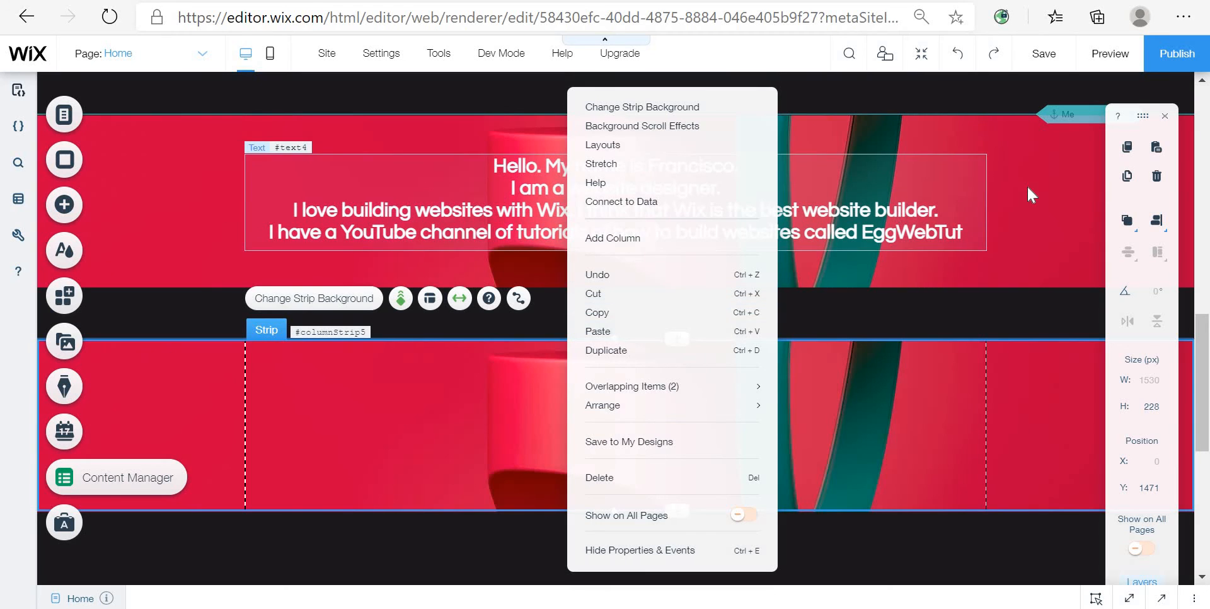
pyautogui.click(921, 211)
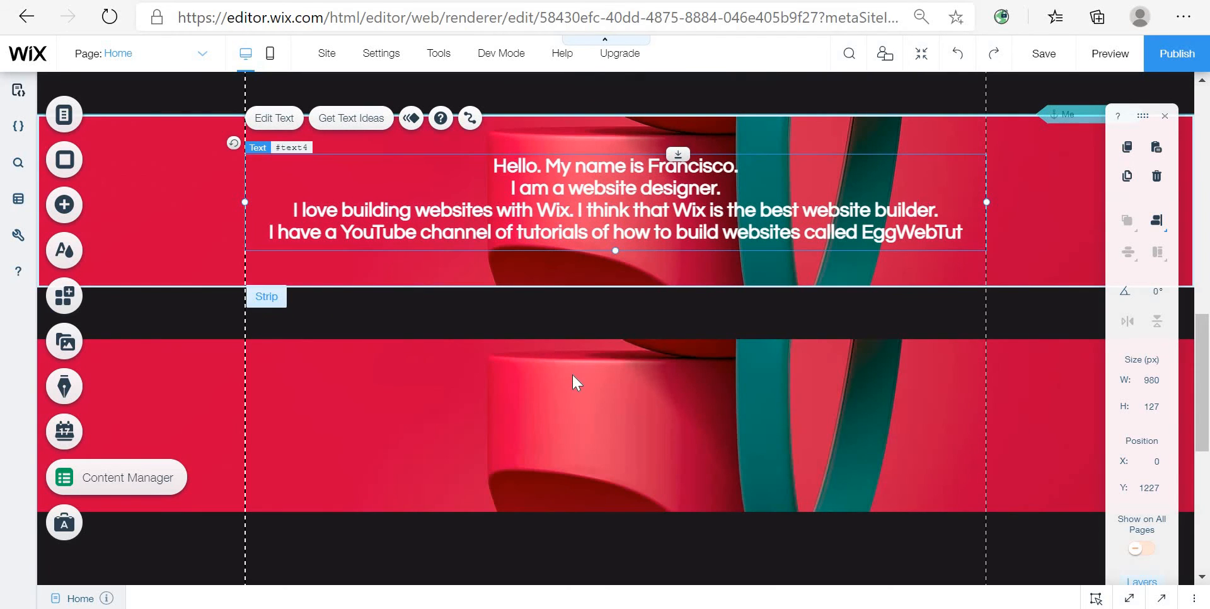
pyautogui.click(576, 382)
pyautogui.rightClick(575, 382)
pyautogui.click(710, 334)
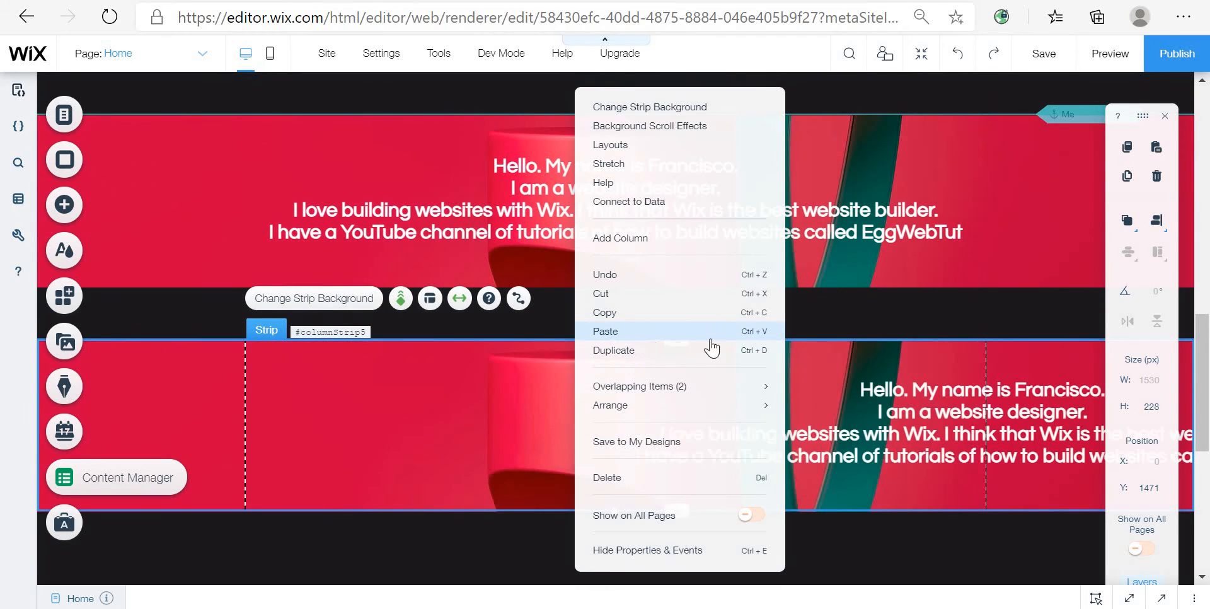
pyautogui.moveTo(1025, 431); pyautogui.dragTo(660, 428)
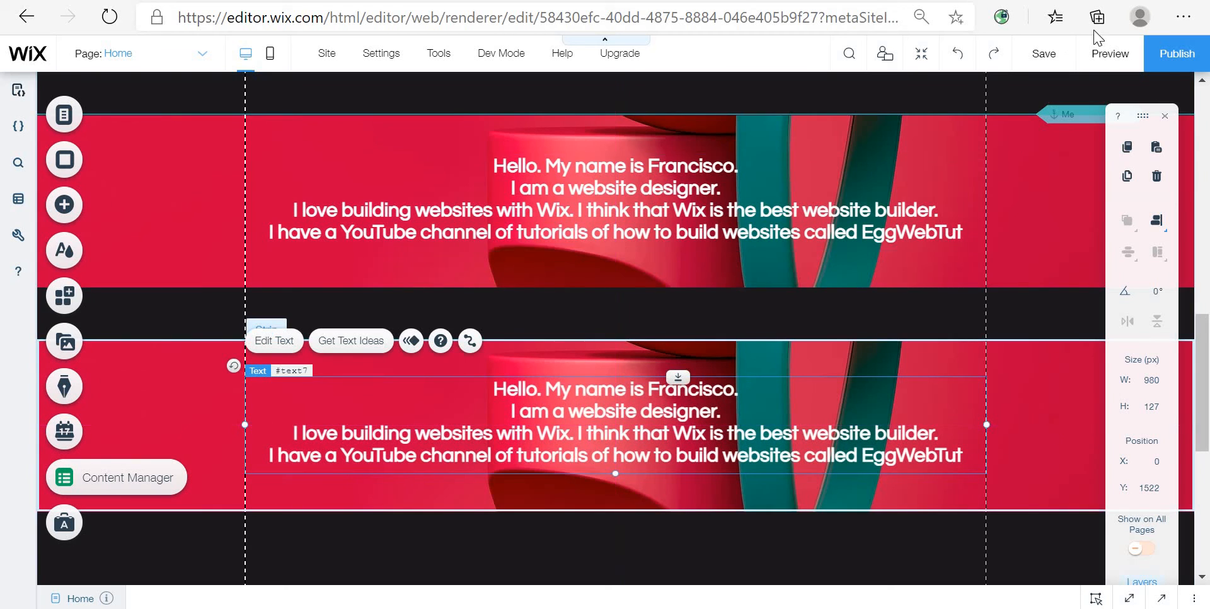
# Step: Preview the site and scroll over both red strips to check the parallax effect
pyautogui.click(1112, 55)
pyautogui.scroll(-3, 886, 250)
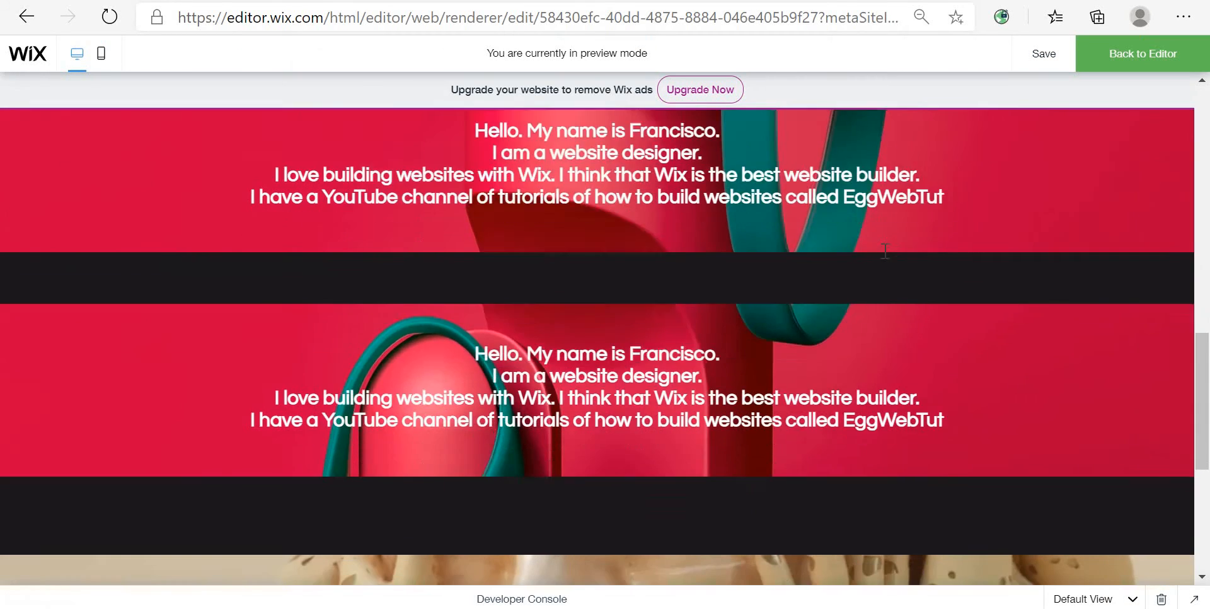
pyautogui.scroll(3, 917, 210)
pyautogui.scroll(-3, 918, 209)
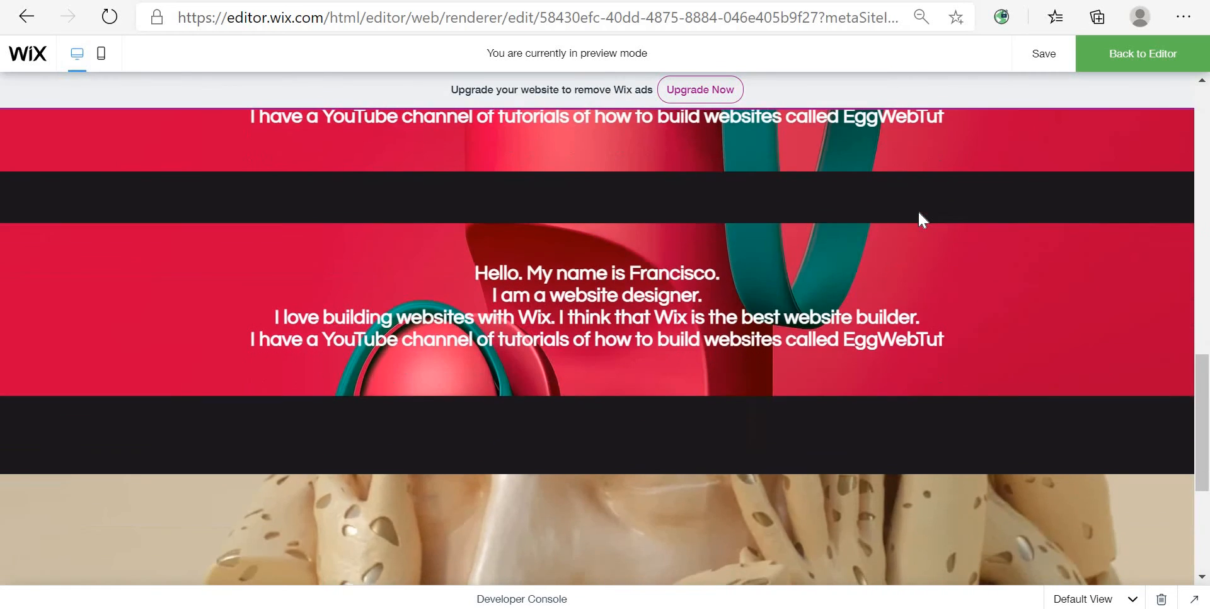
pyautogui.scroll(3, 917, 210)
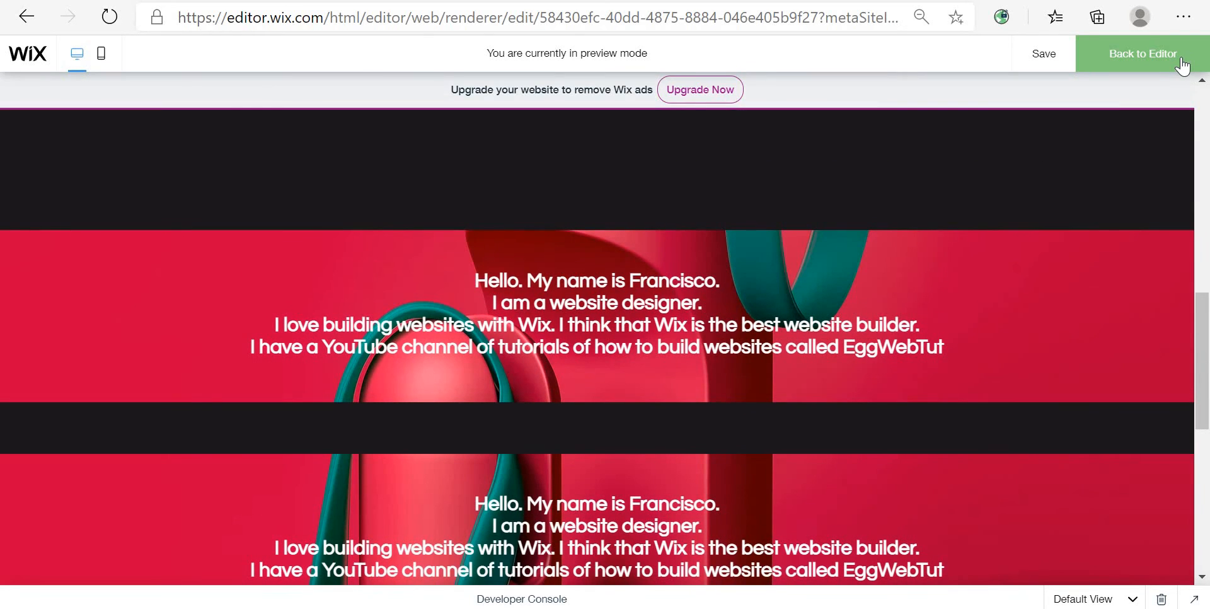
pyautogui.click(1181, 61)
# Step: Scroll through the sections below and select the strip with the "With EggWebTut you can build a great website" heading
pyautogui.scroll(-5, 848, 441)
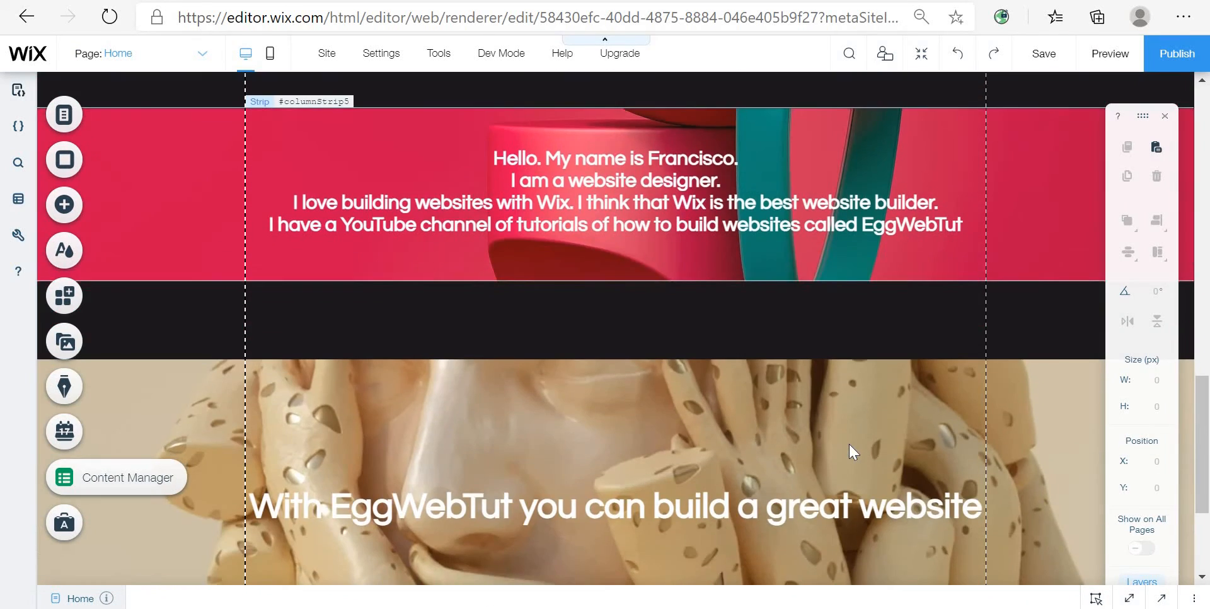
pyautogui.scroll(-2, 849, 444)
pyautogui.scroll(5, 928, 386)
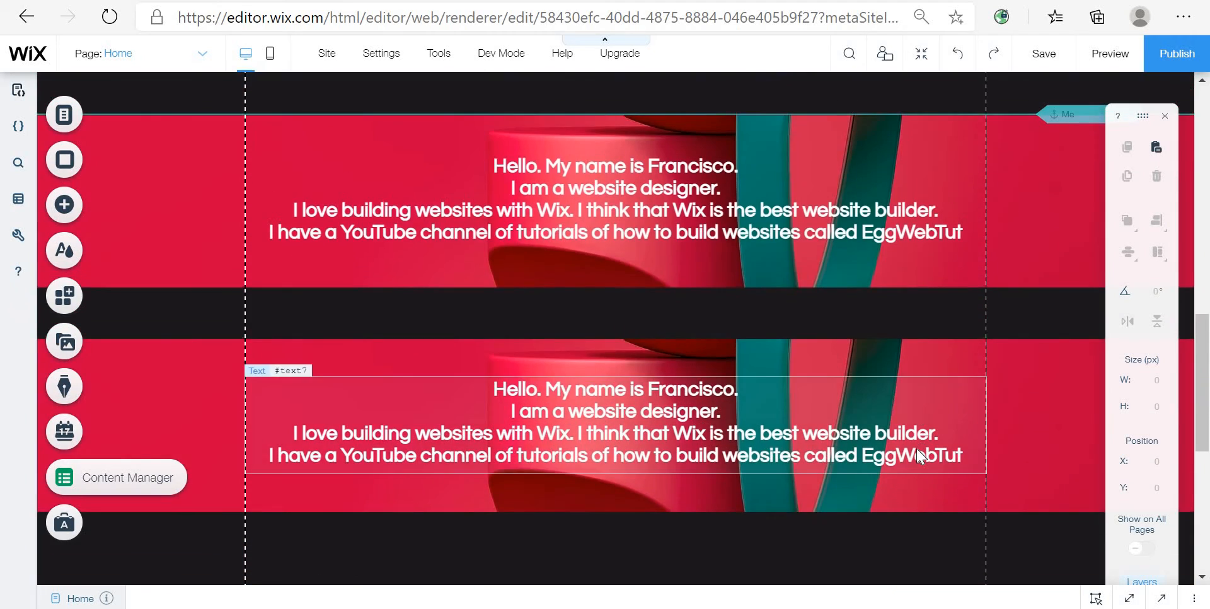
pyautogui.scroll(-6, 929, 448)
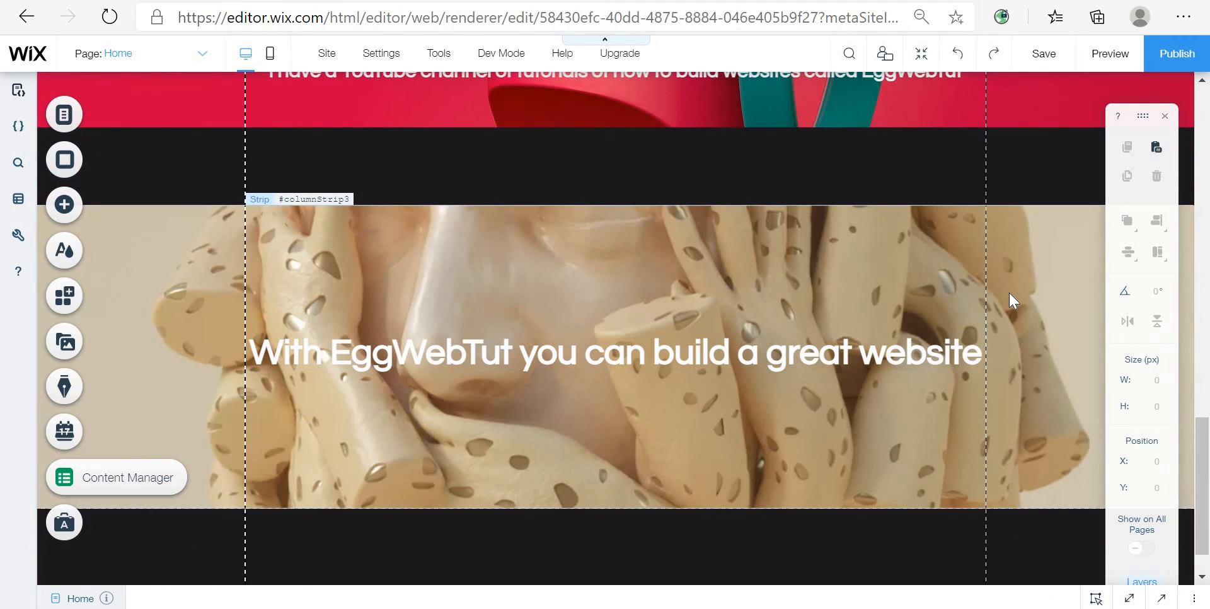
pyautogui.scroll(-1, 977, 314)
pyautogui.scroll(3, 1021, 317)
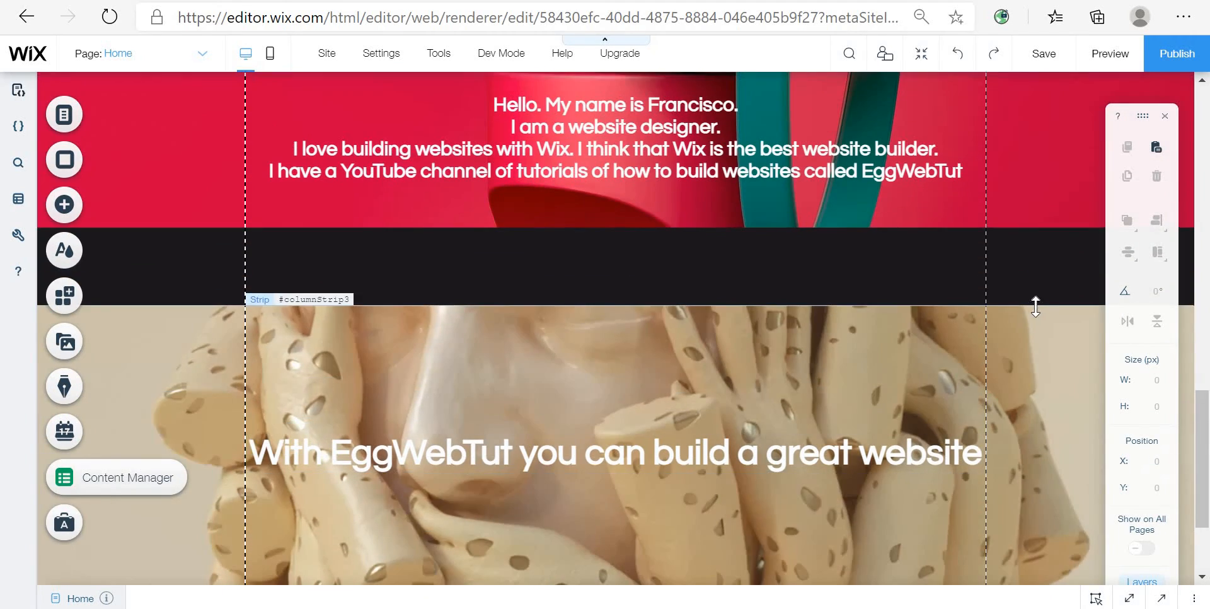
pyautogui.click(1035, 307)
pyautogui.scroll(-3, 988, 361)
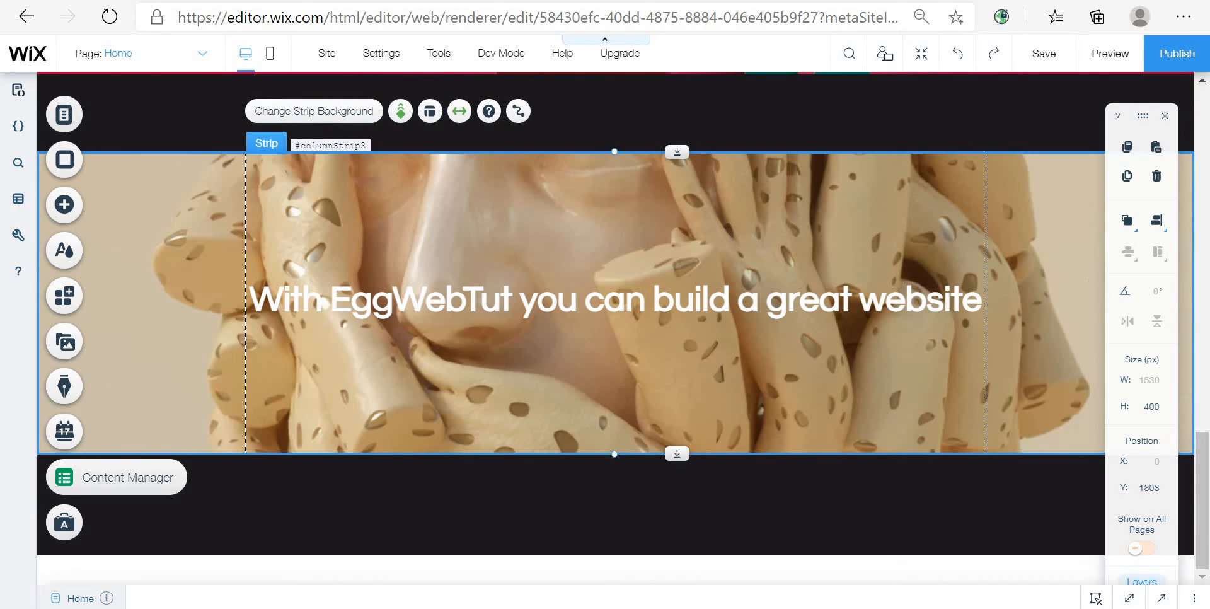
# Step: Duplicate the image strip with the "With EggWebTut you can build a great website" heading
pyautogui.rightClick(669, 507)
pyautogui.click(709, 414)
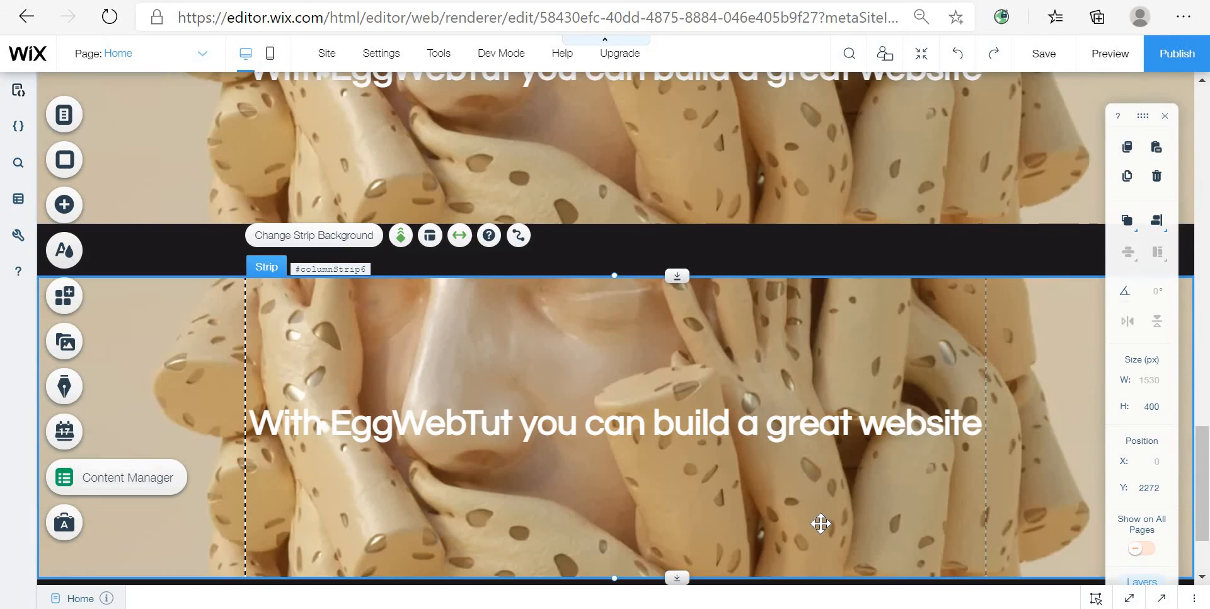
# Step: Preview the site and scroll over the two heading strips to check their scrolling
pyautogui.scroll(3, 822, 524)
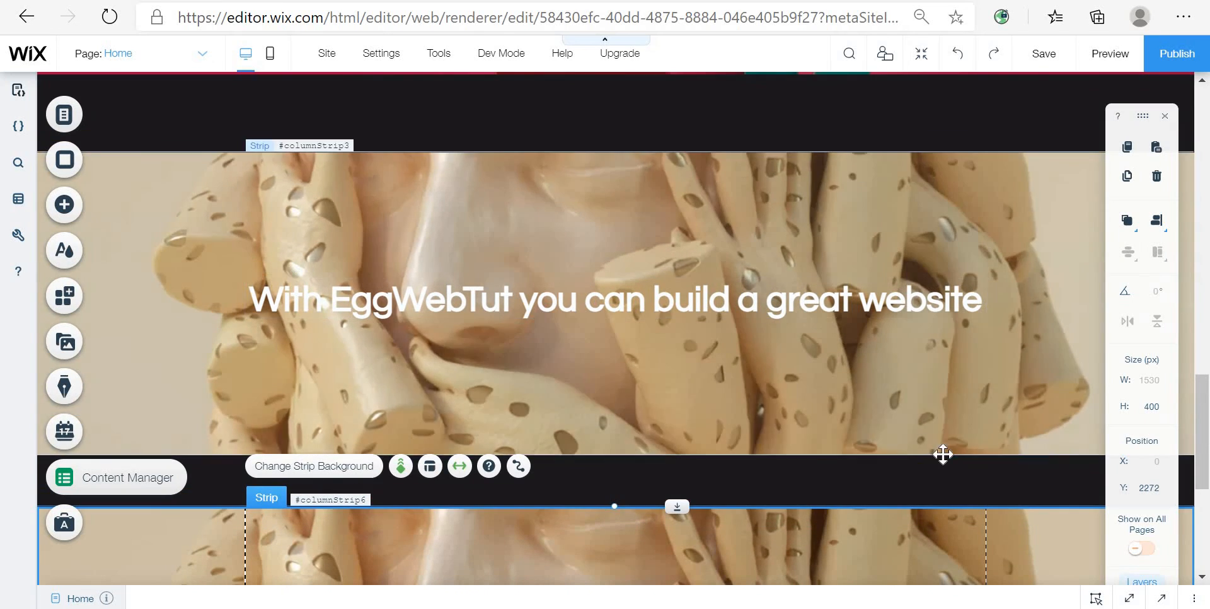
pyautogui.scroll(-3, 943, 454)
pyautogui.click(891, 406)
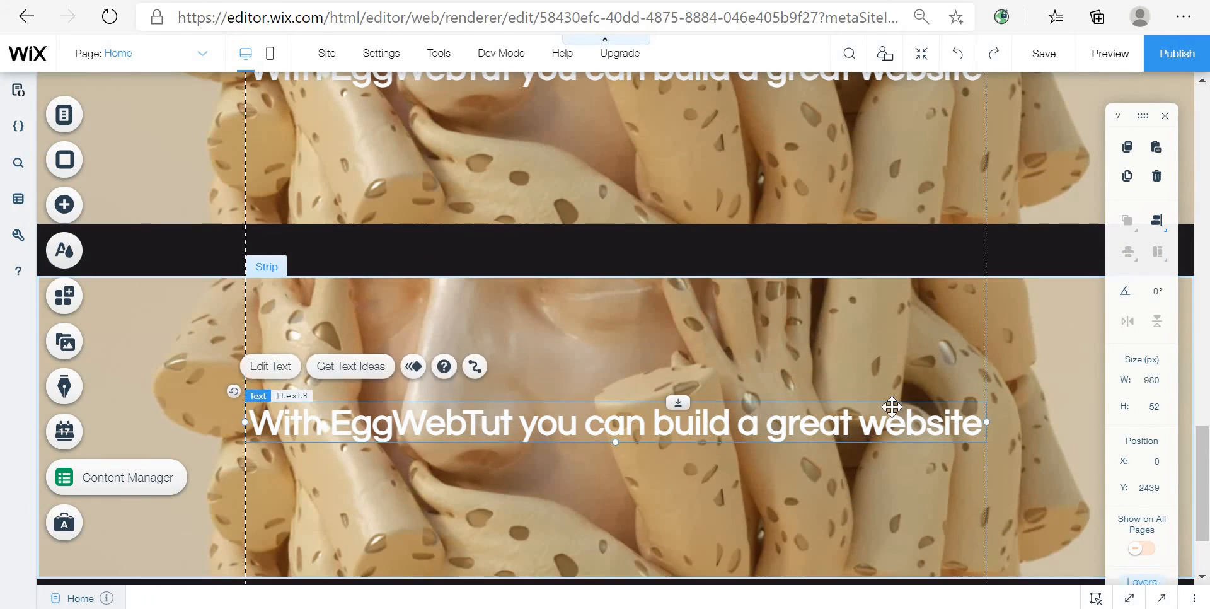
pyautogui.scroll(4, 1048, 366)
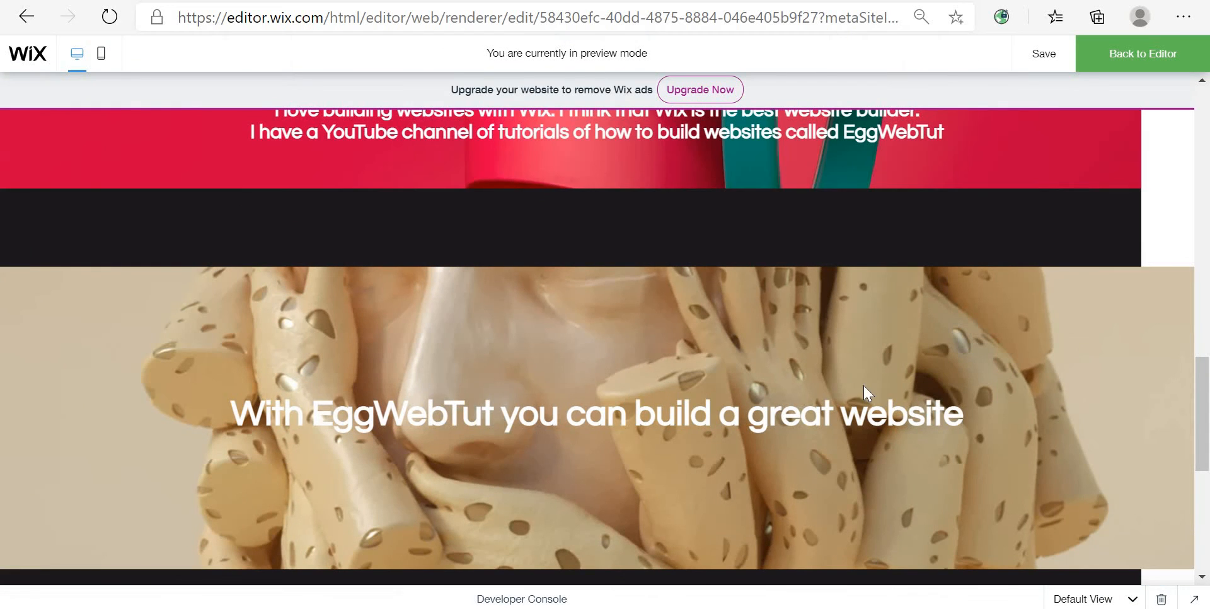
pyautogui.scroll(-3, 883, 369)
pyautogui.scroll(2, 886, 373)
pyautogui.scroll(-3, 891, 370)
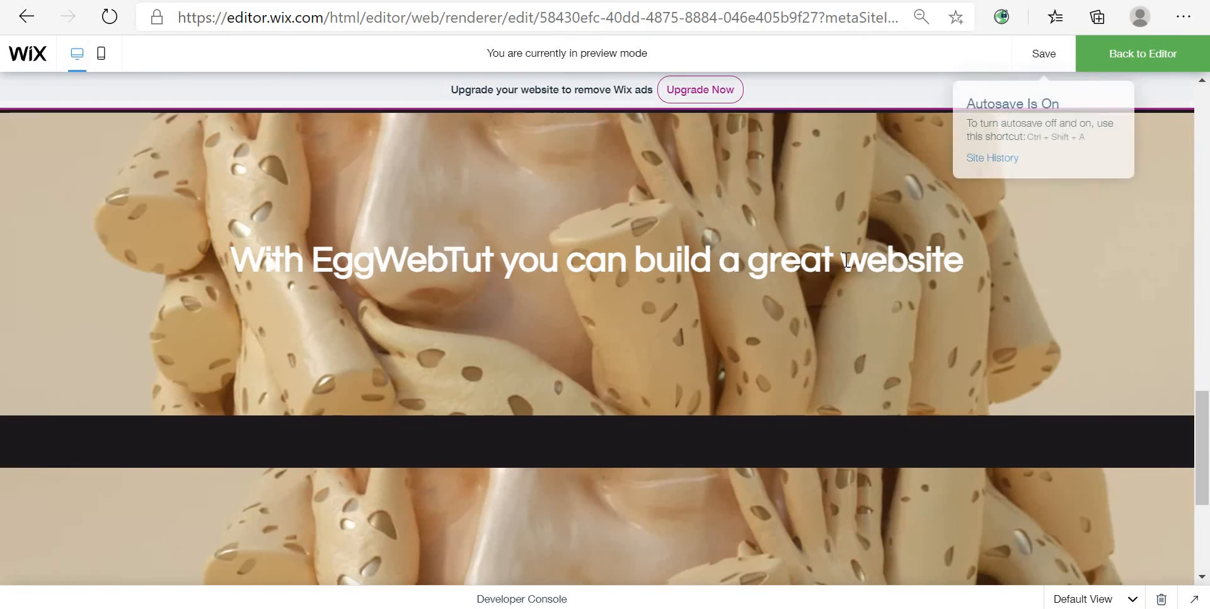
pyautogui.scroll(-3, 851, 252)
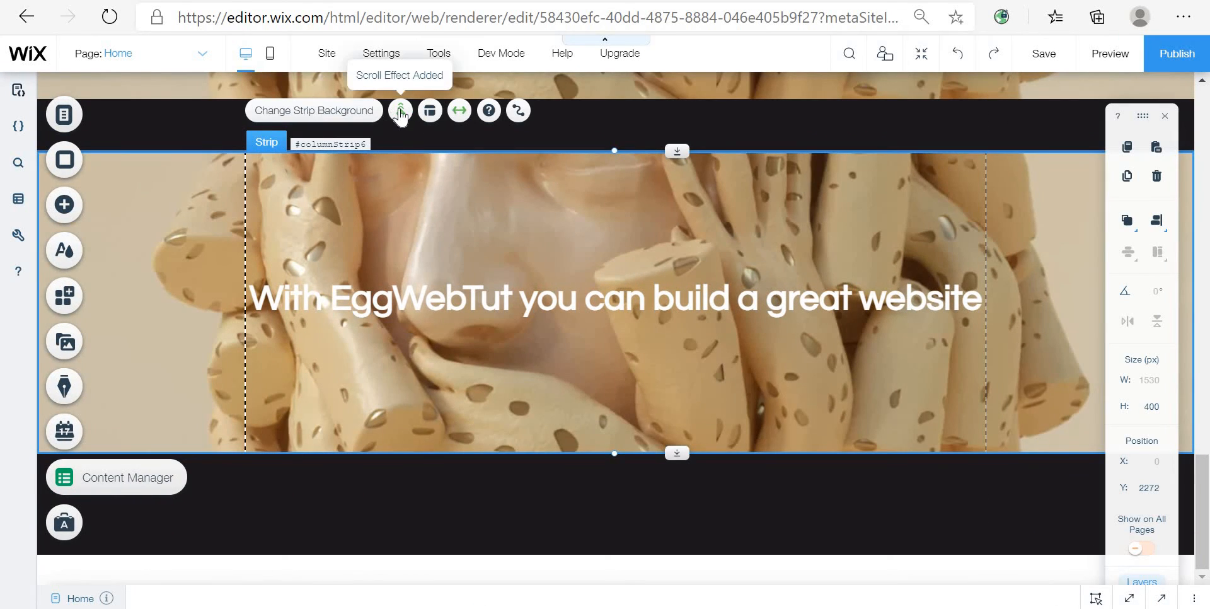
# Step: Review the duplicated strip's scroll effect options, then preview the page scrolling over both heading strips
pyautogui.click(401, 112)
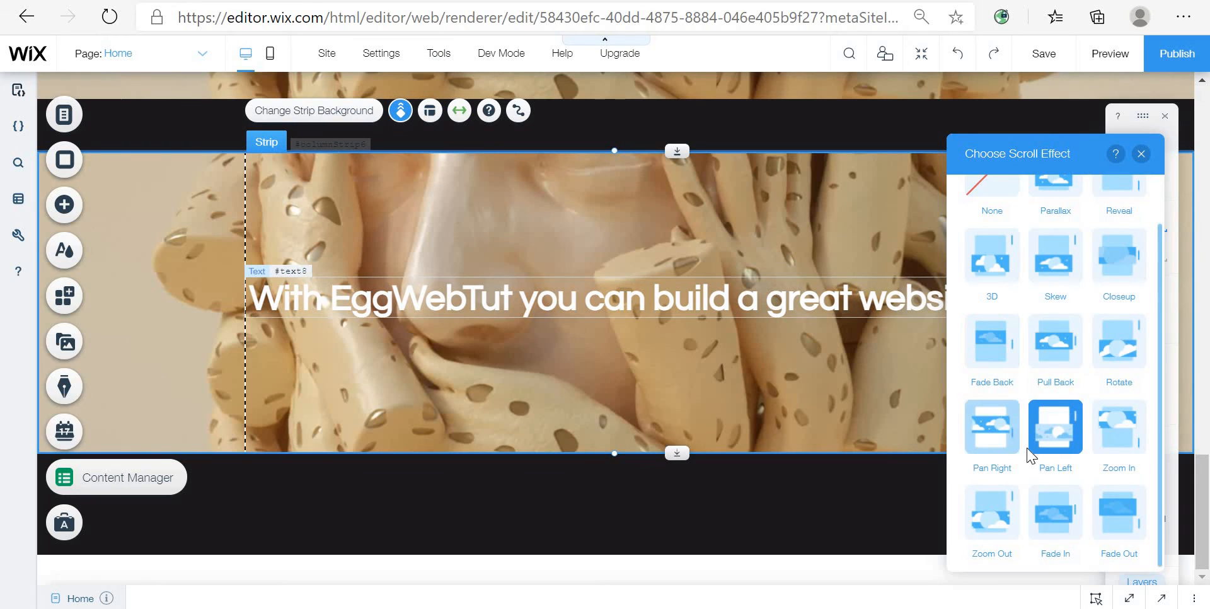
pyautogui.click(1140, 154)
pyautogui.click(1110, 53)
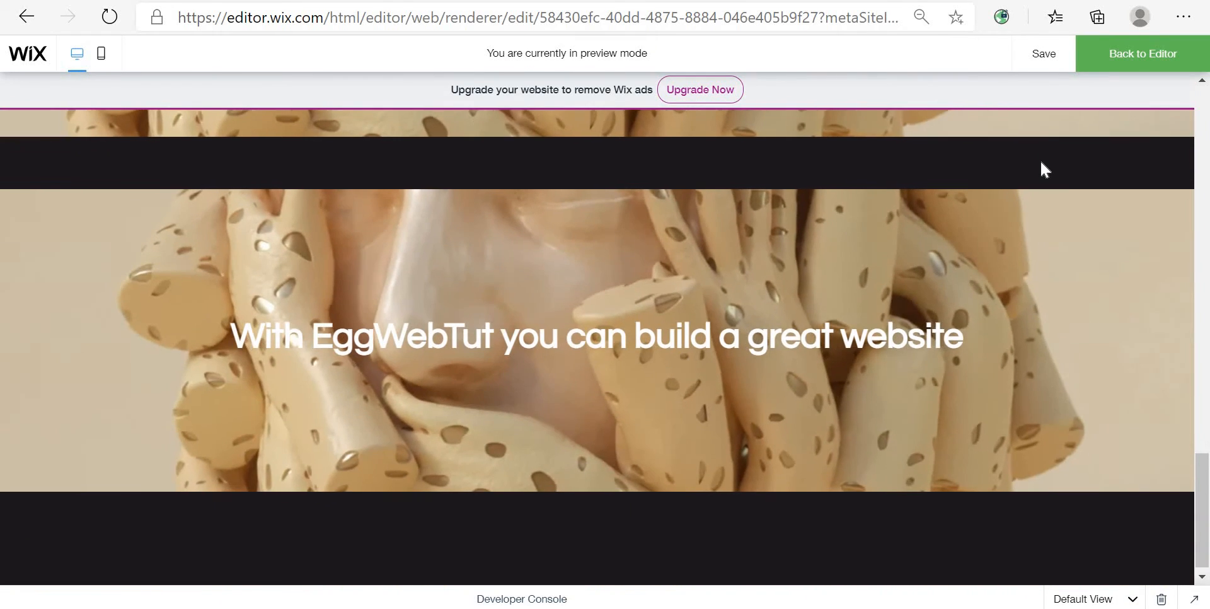
pyautogui.scroll(3, 1041, 169)
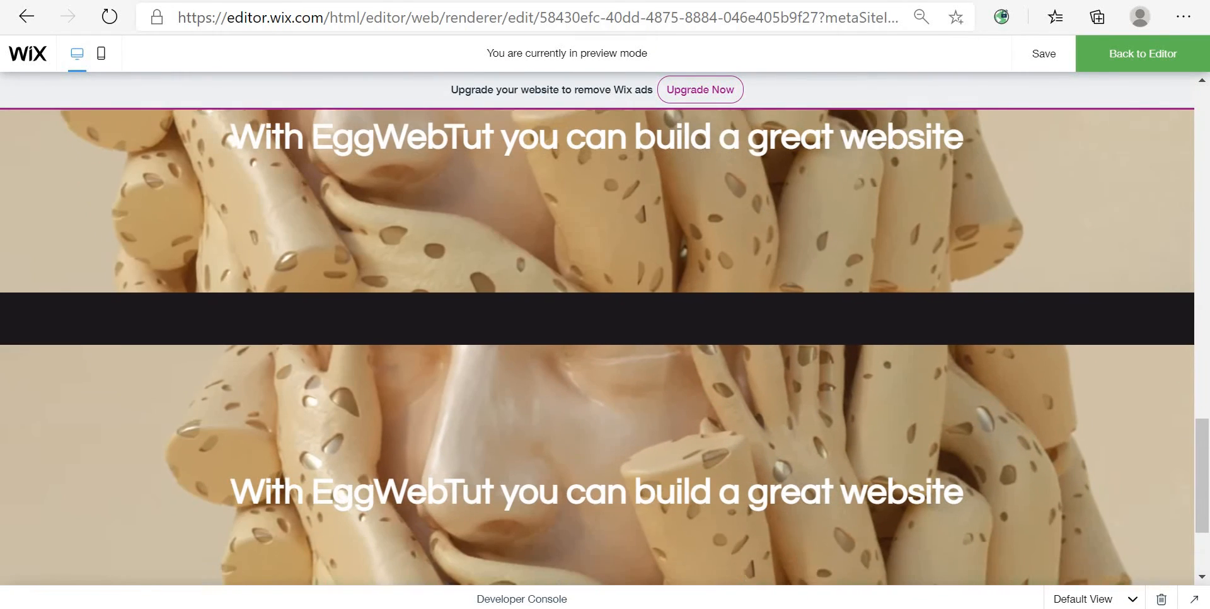
pyautogui.click(1154, 57)
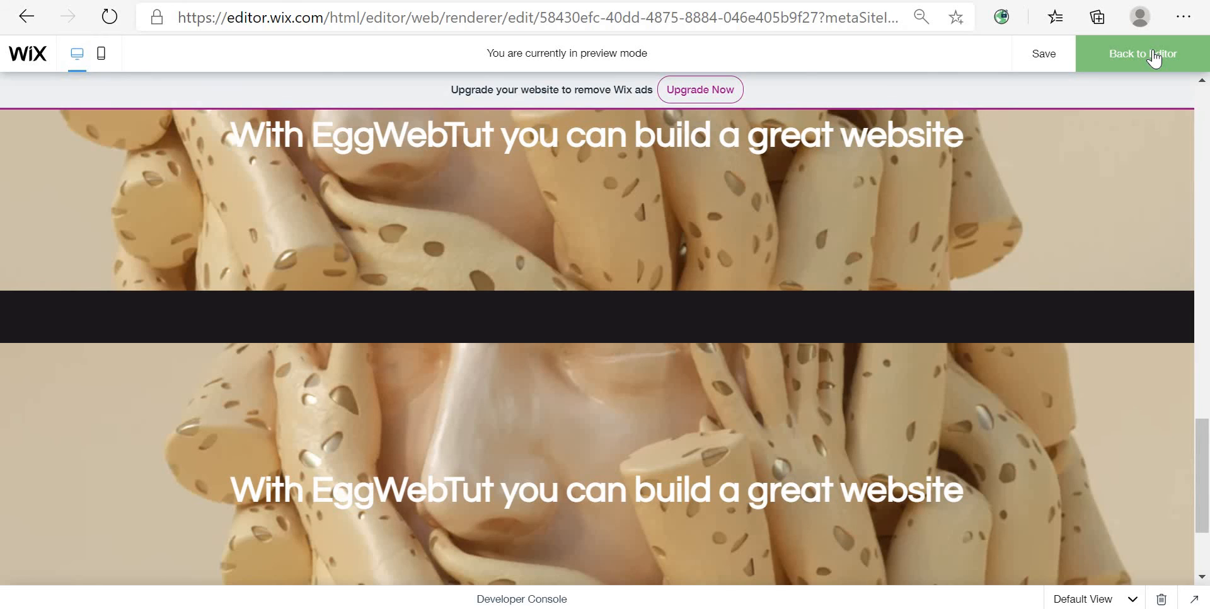
pyautogui.scroll(-2, 750, 402)
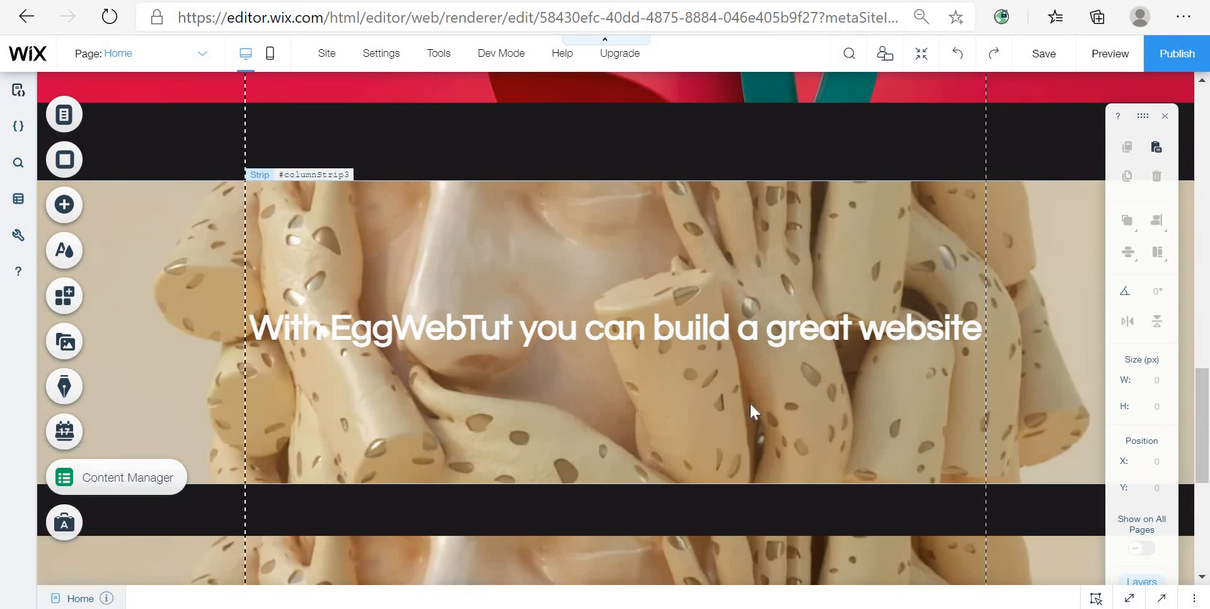
# Step: Return to the top of the page and open the design customization for the horizontal menu
pyautogui.scroll(4, 909, 334)
pyautogui.scroll(-4, 908, 331)
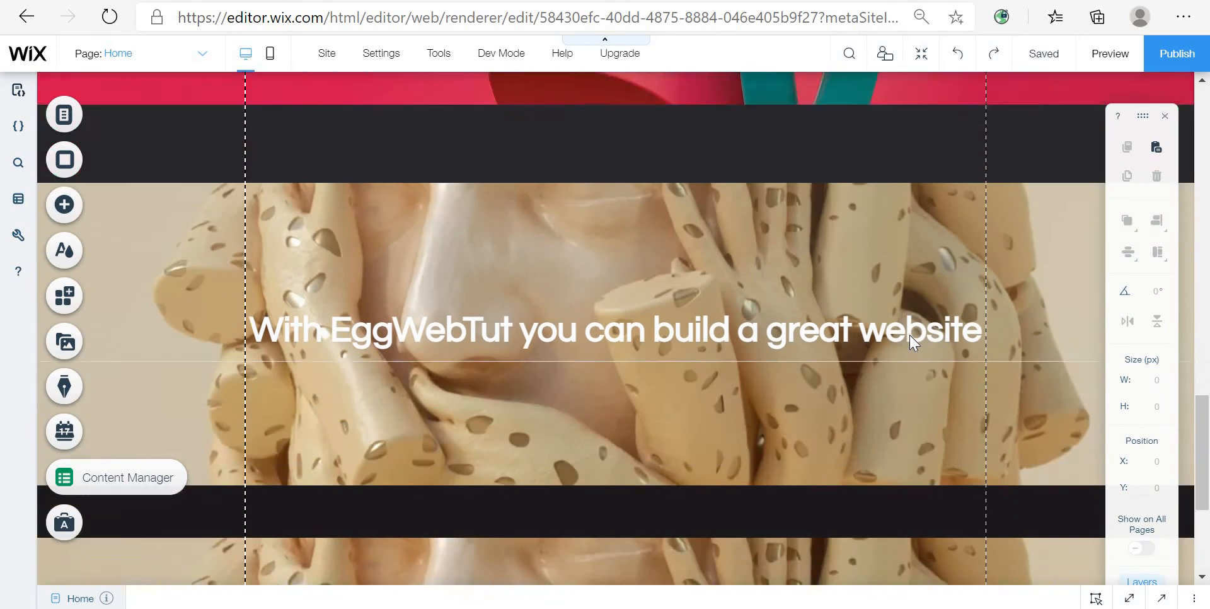
pyautogui.scroll(-5, 909, 333)
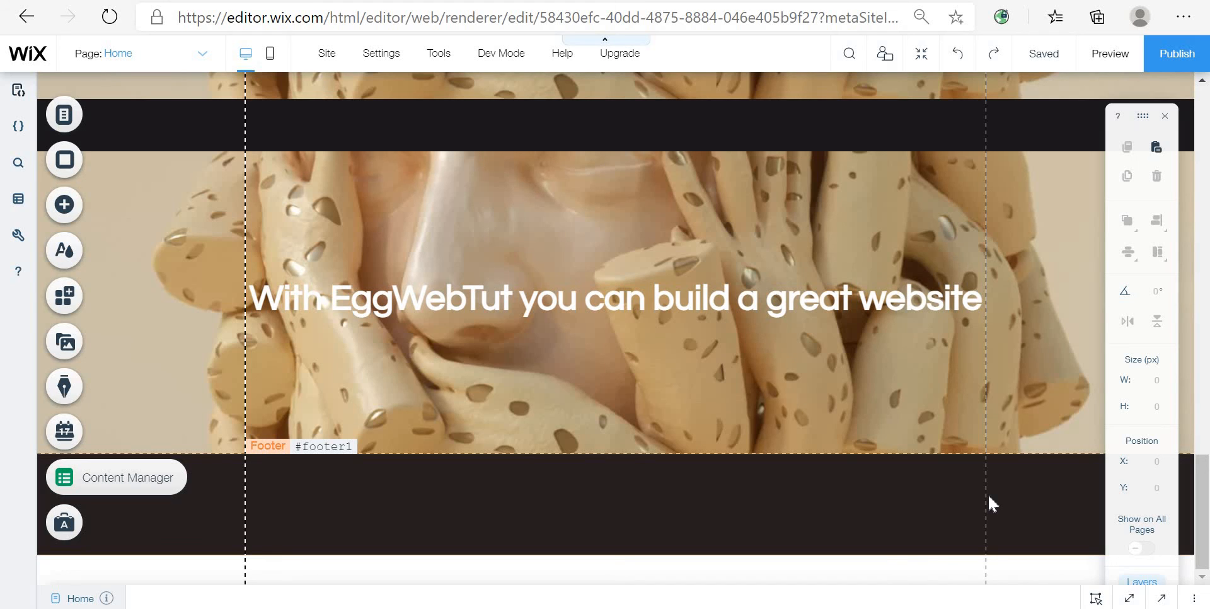
pyautogui.scroll(8, 1022, 421)
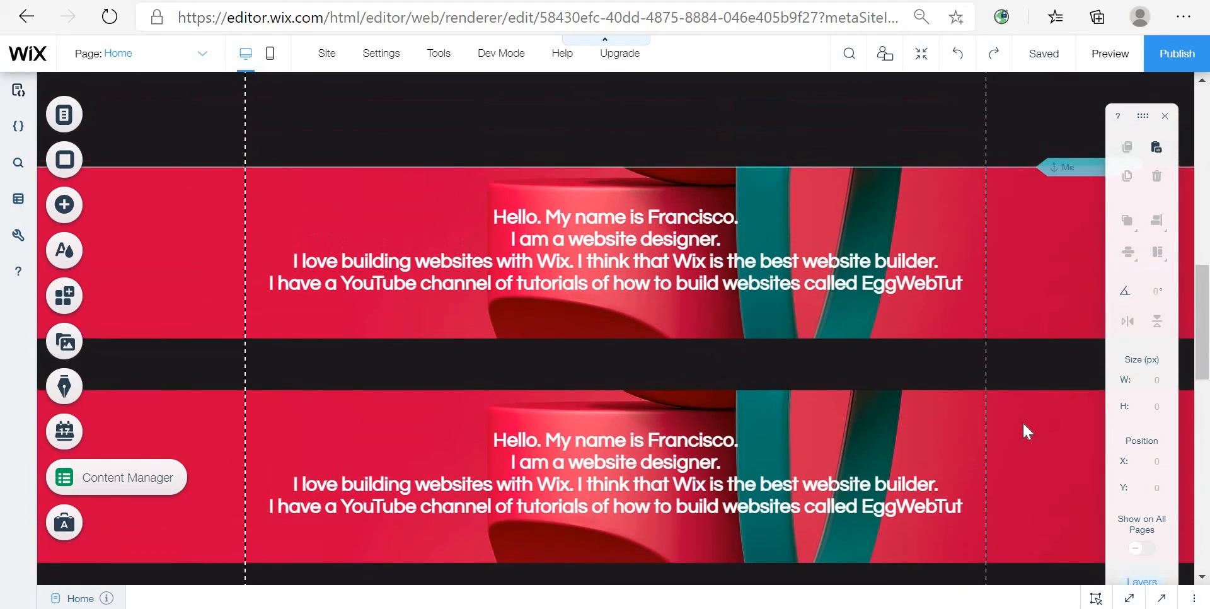
pyautogui.scroll(10, 1022, 421)
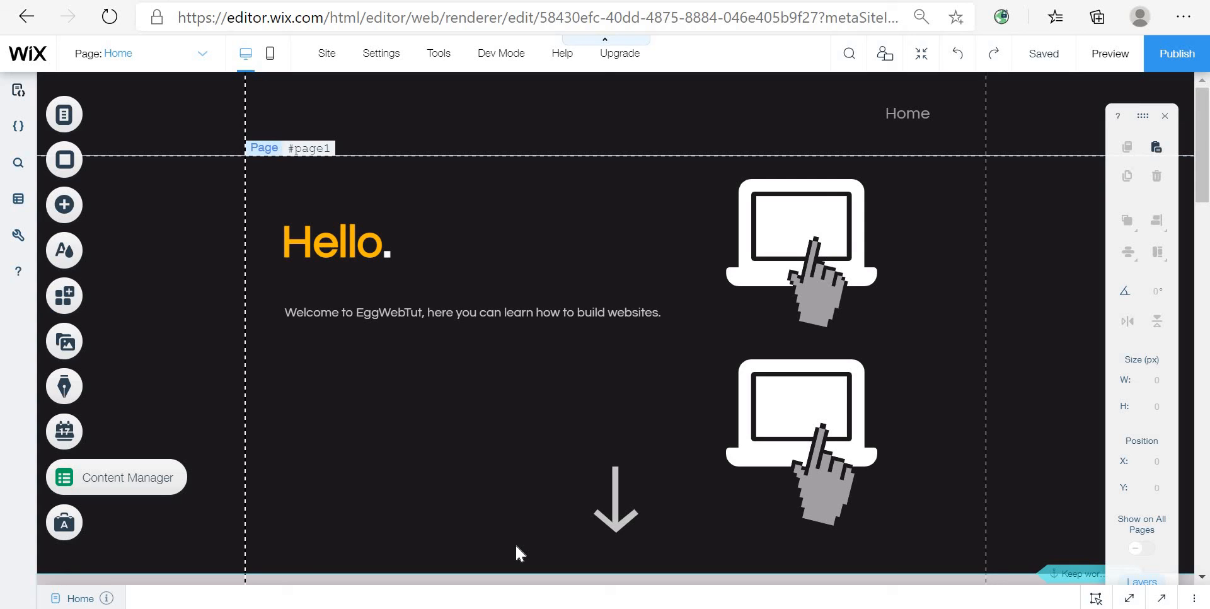
pyautogui.click(921, 110)
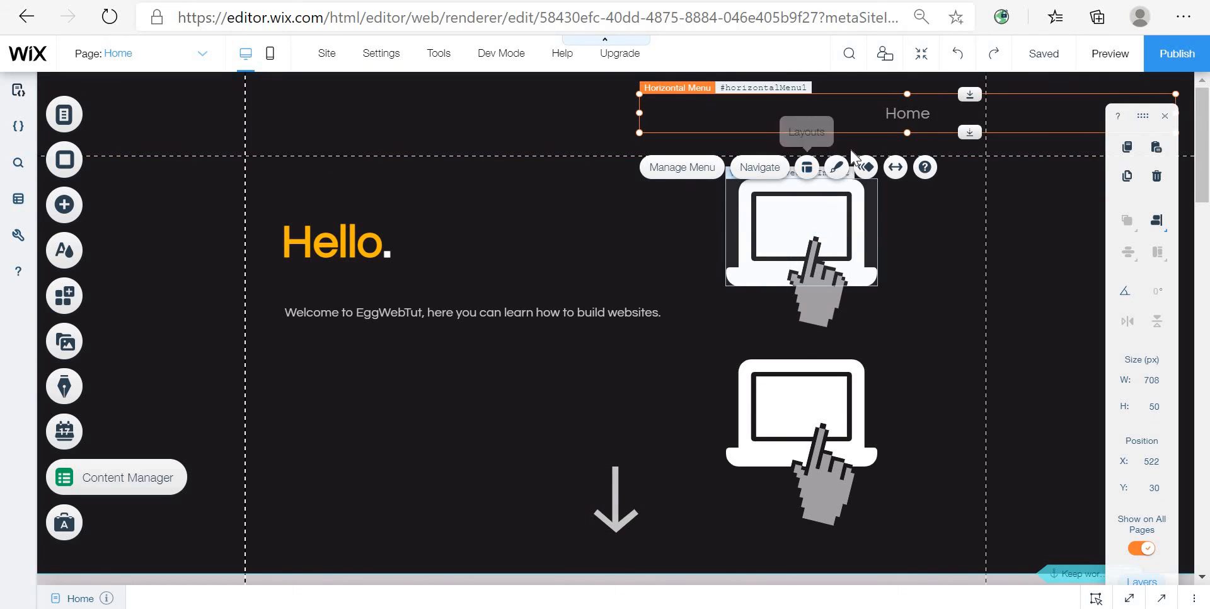
pyautogui.click(835, 168)
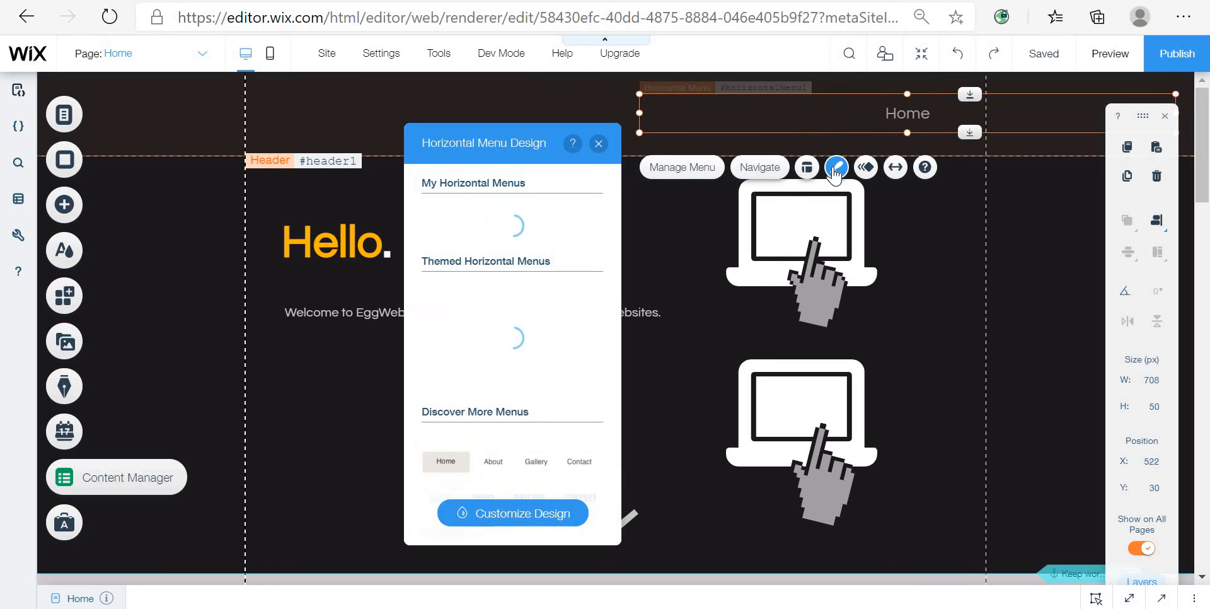
pyautogui.click(550, 526)
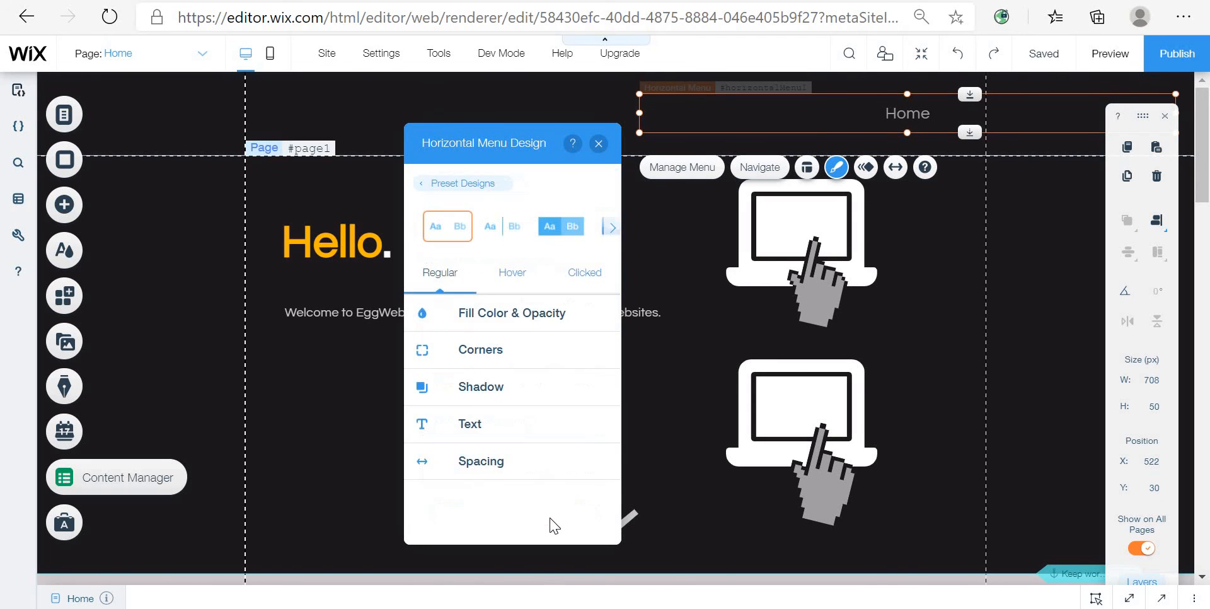
# Step: Browse the menu's regular-state fill, corners, shadow, text and spacing design settings
pyautogui.click(531, 319)
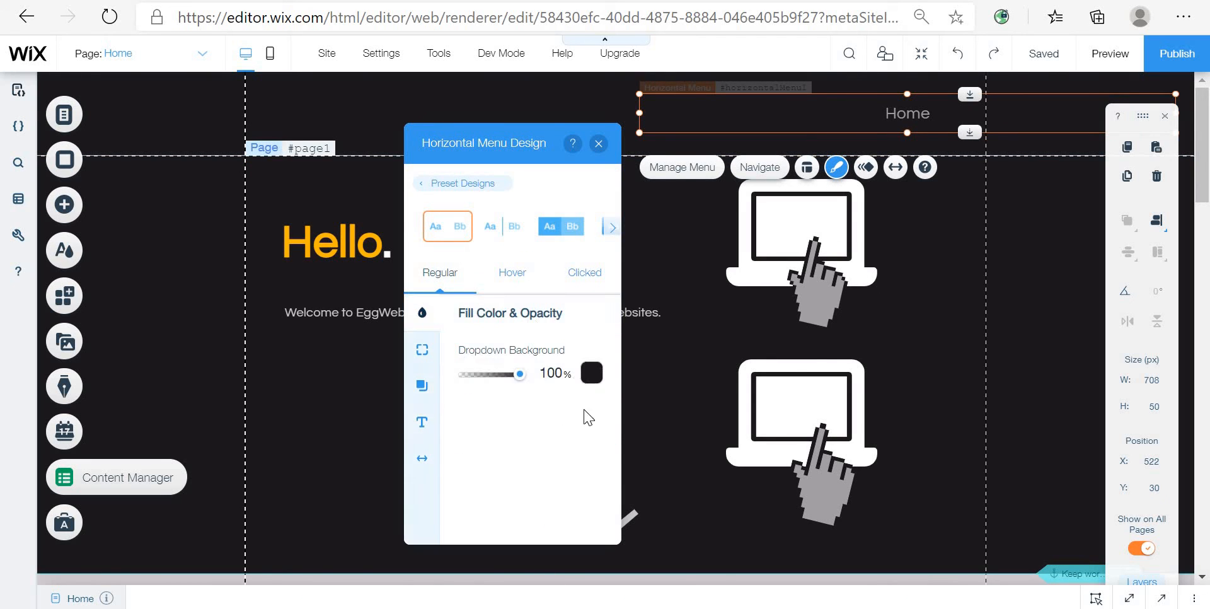
pyautogui.click(422, 351)
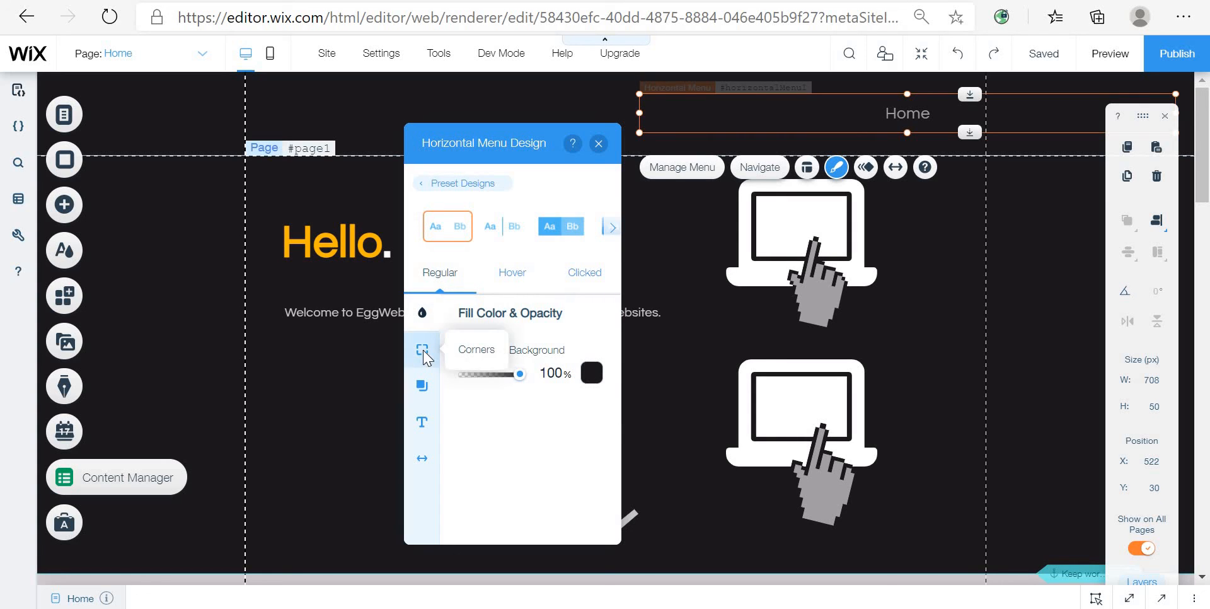
pyautogui.click(422, 313)
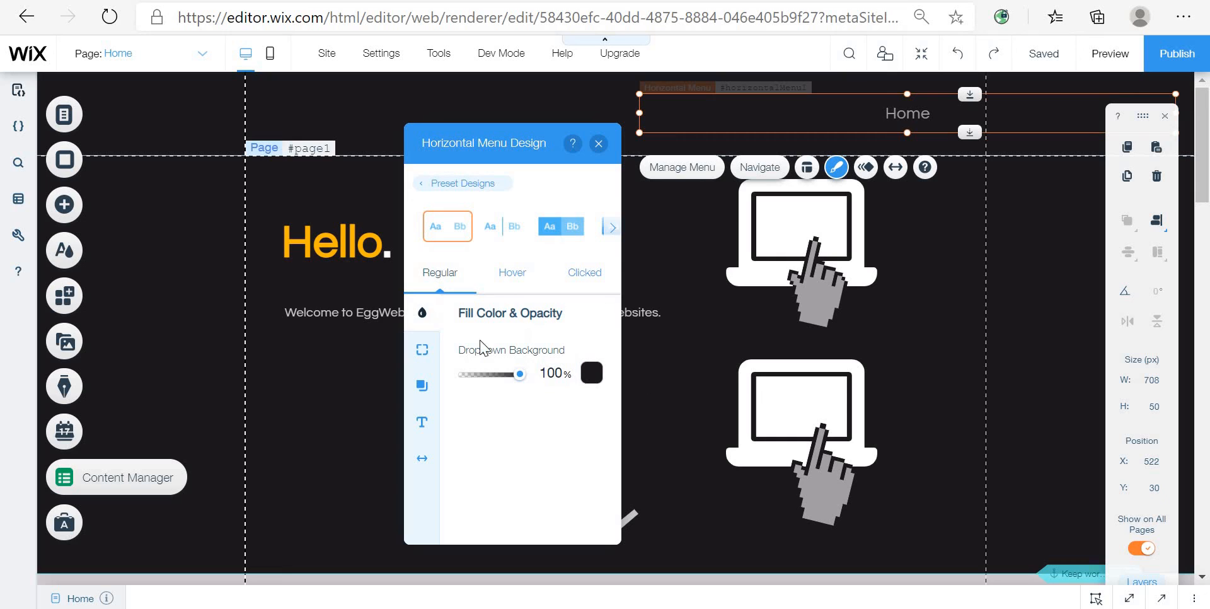
pyautogui.click(424, 353)
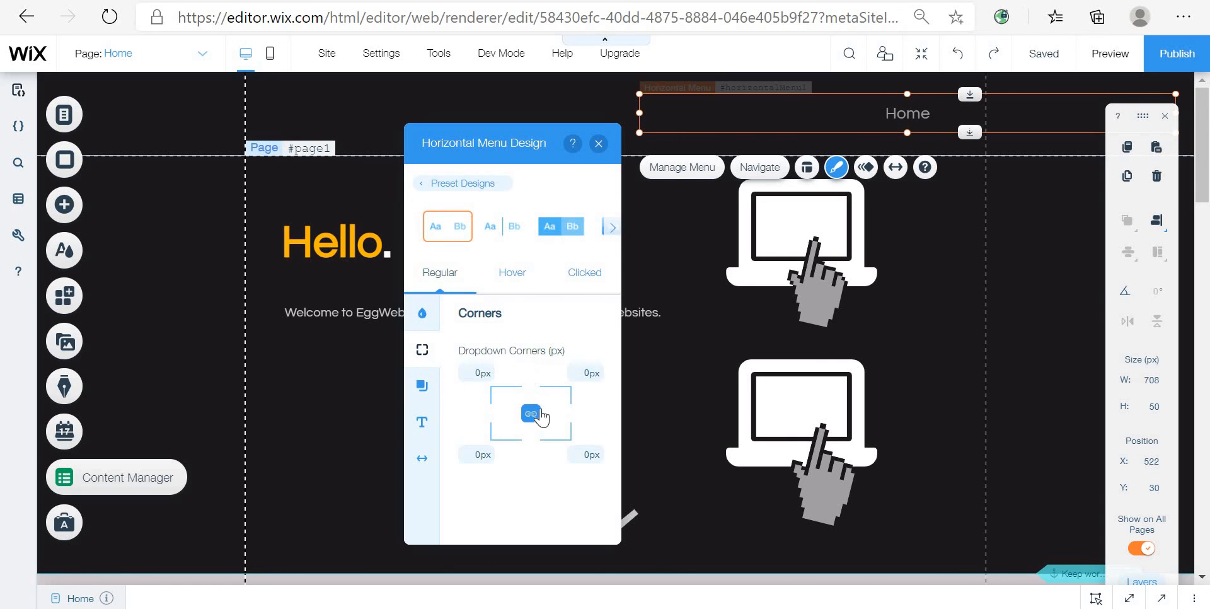
pyautogui.click(421, 385)
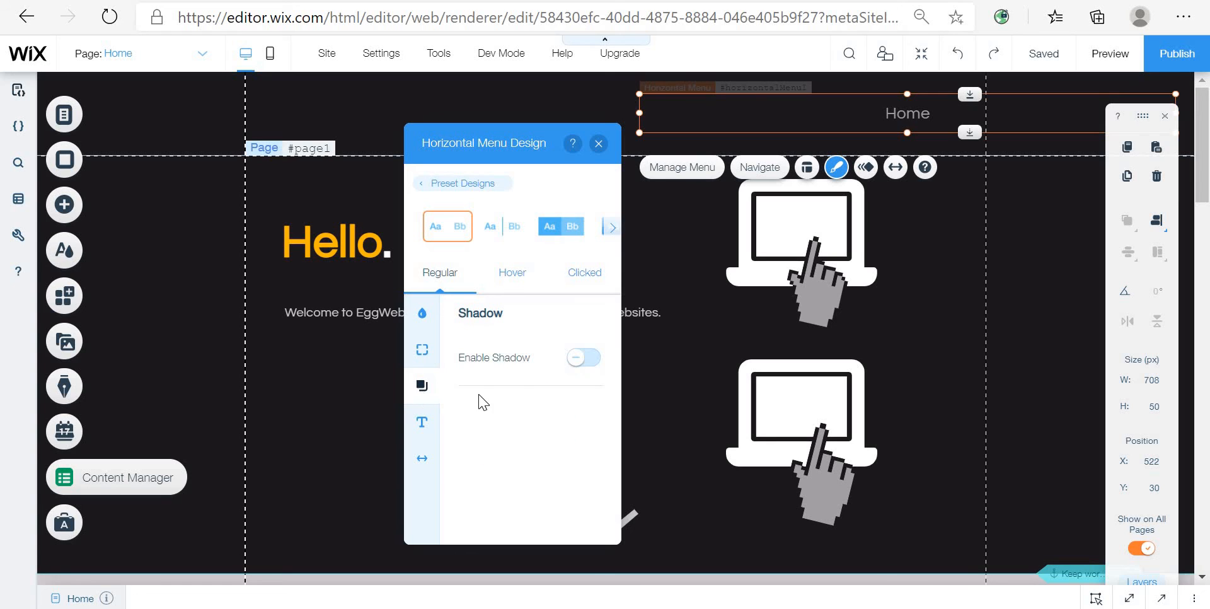
pyautogui.click(421, 422)
pyautogui.scroll(-2, 560, 470)
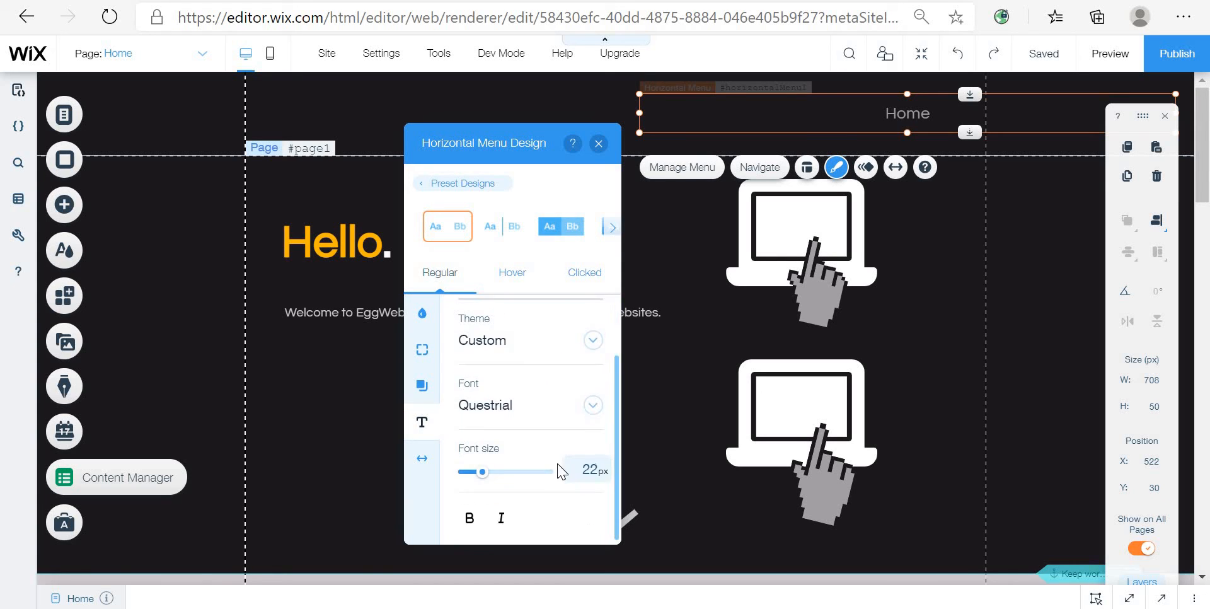
pyautogui.scroll(1, 562, 469)
pyautogui.scroll(-1, 567, 472)
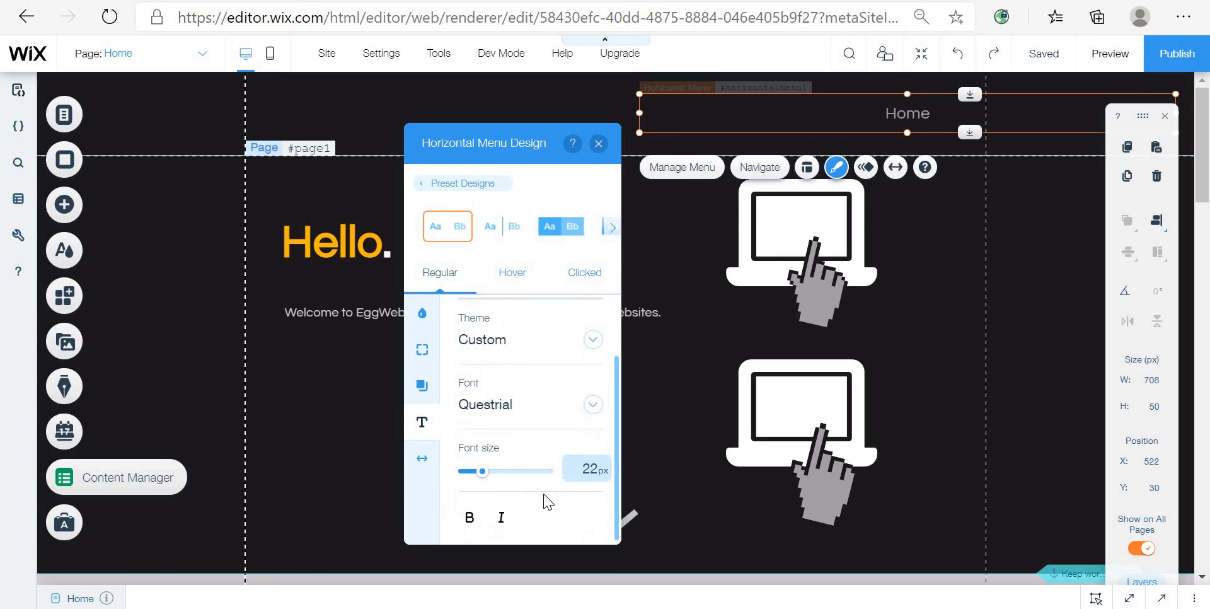
pyautogui.click(438, 454)
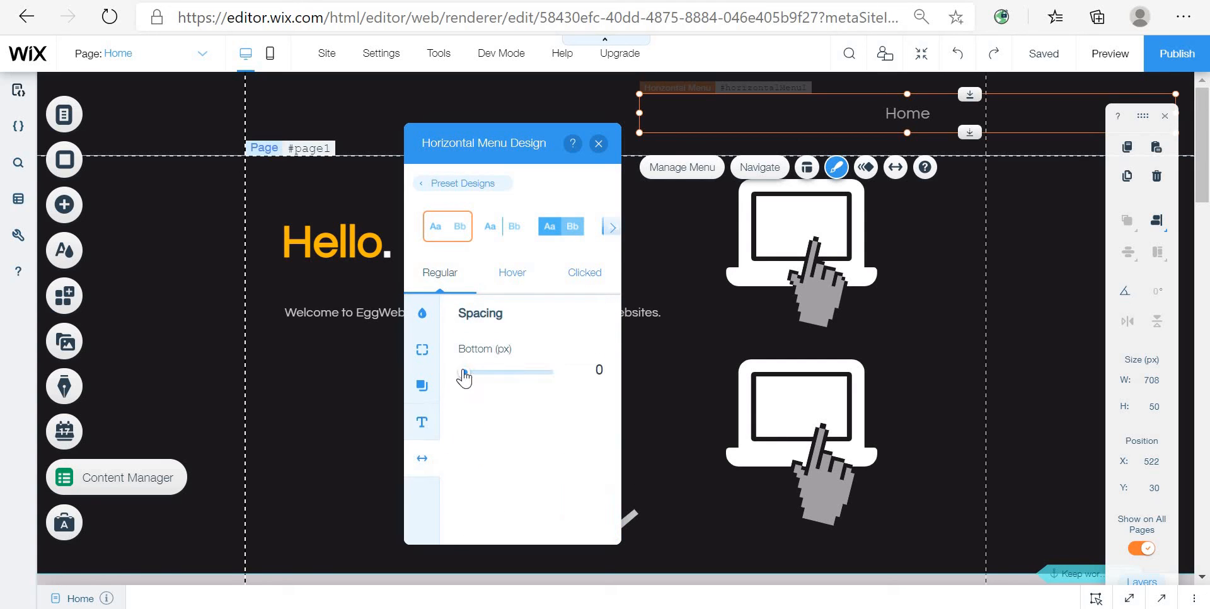
pyautogui.click(422, 312)
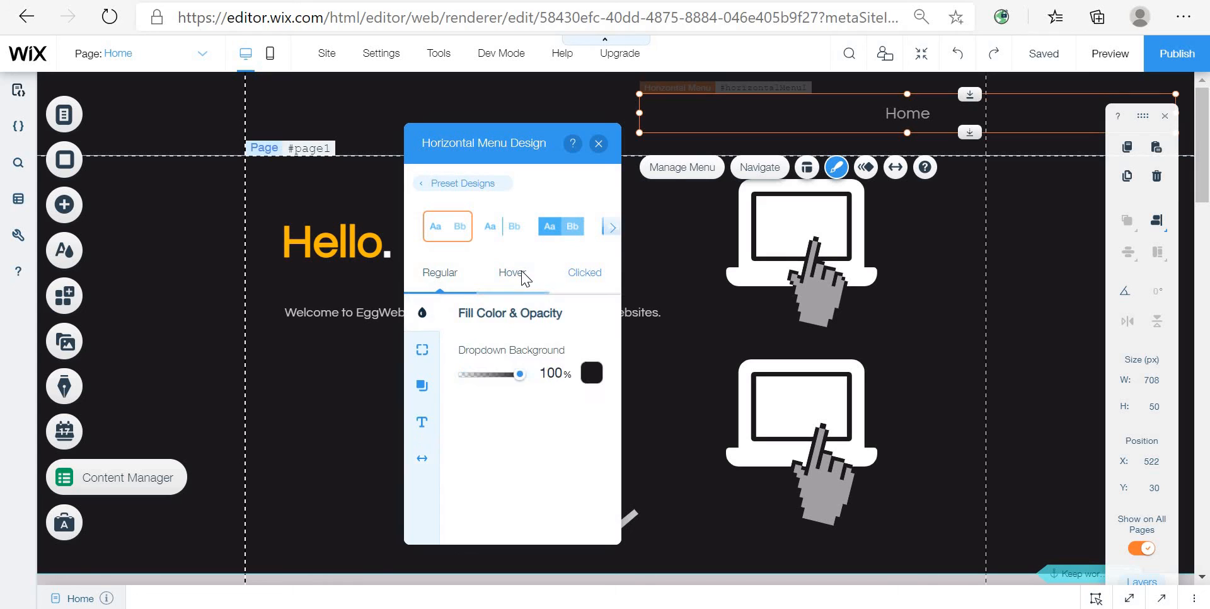
# Step: Inspect the menu's hover and clicked state colour pickers without choosing a new colour
pyautogui.click(523, 275)
pyautogui.click(591, 351)
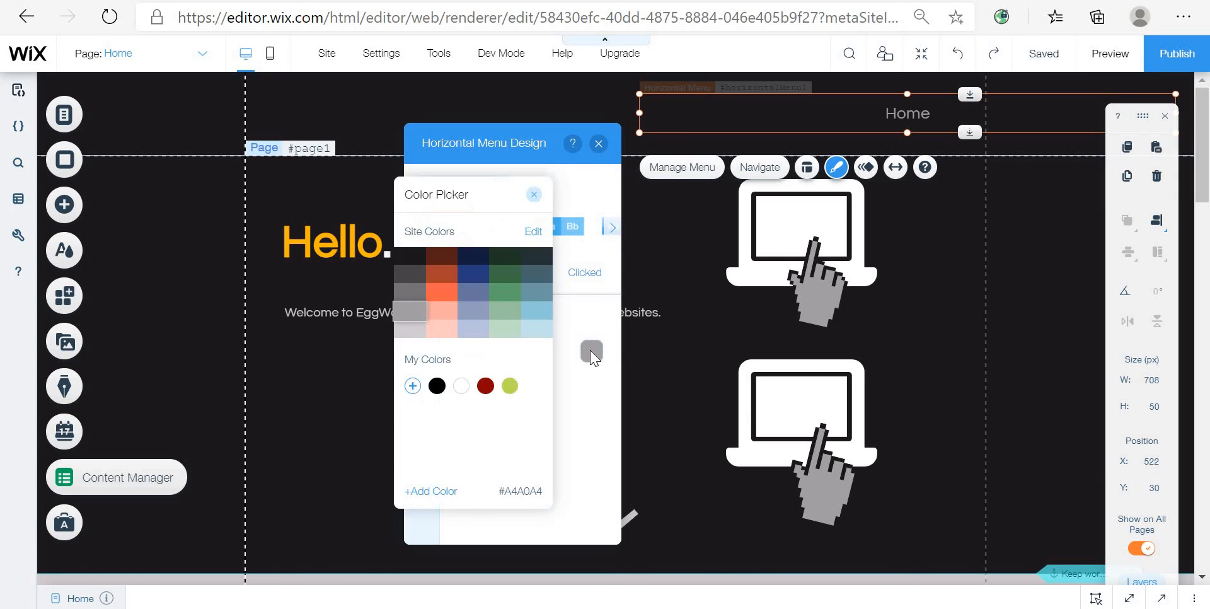
pyautogui.click(596, 326)
pyautogui.click(579, 287)
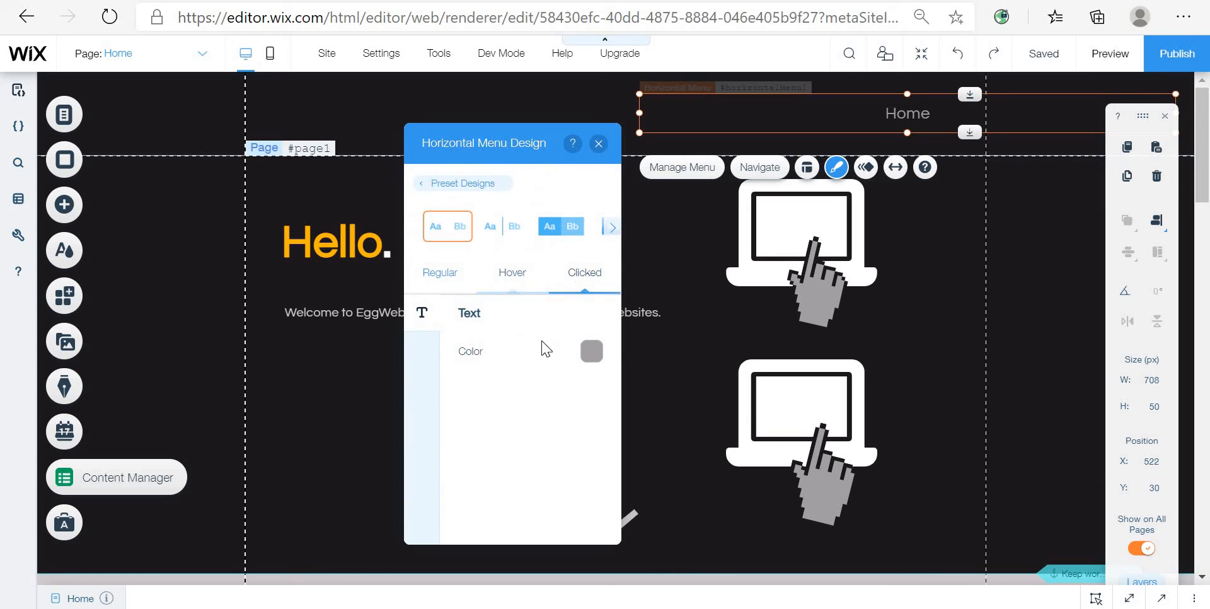
pyautogui.click(591, 353)
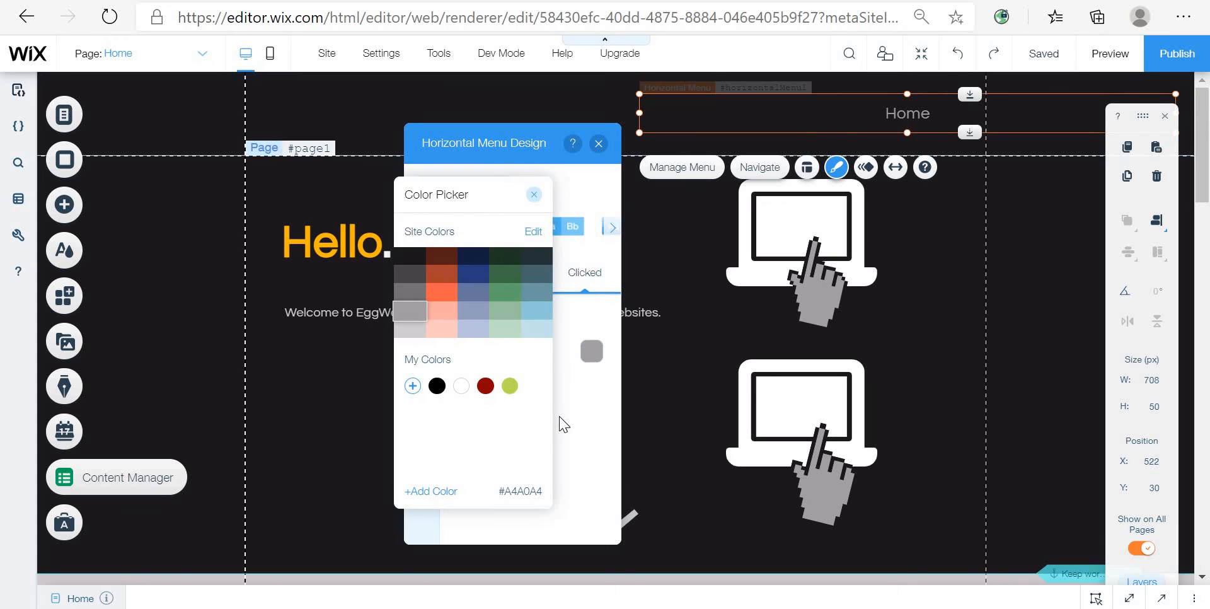
pyautogui.click(591, 374)
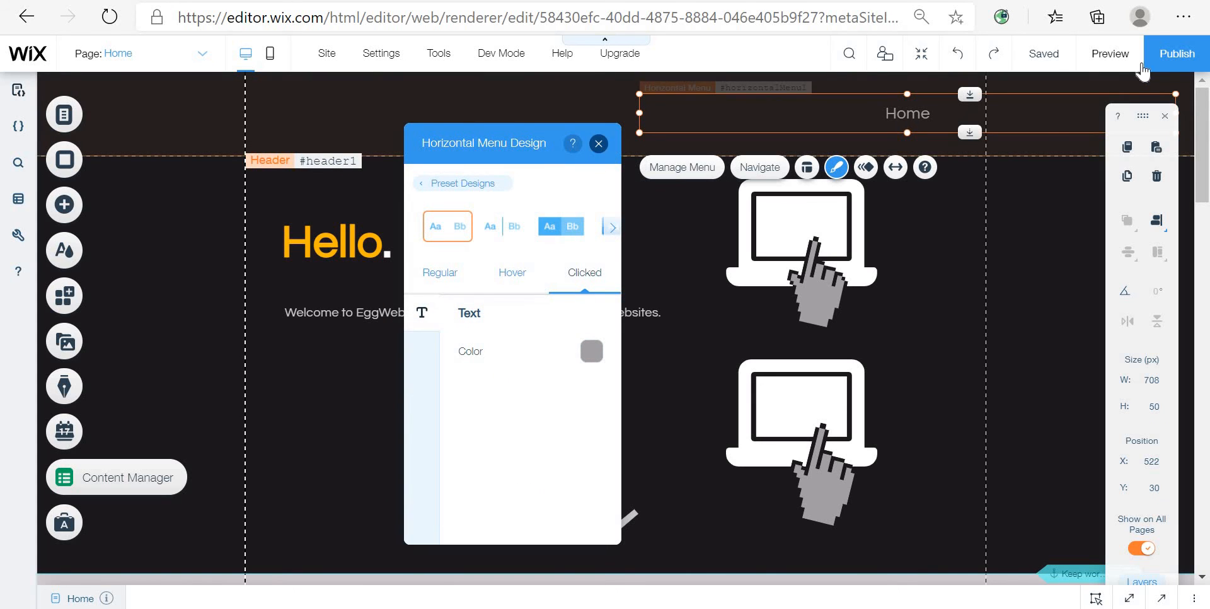
# Step: Close the menu design panel, preview the page header, and return to the editor
pyautogui.click(598, 144)
pyautogui.click(1109, 53)
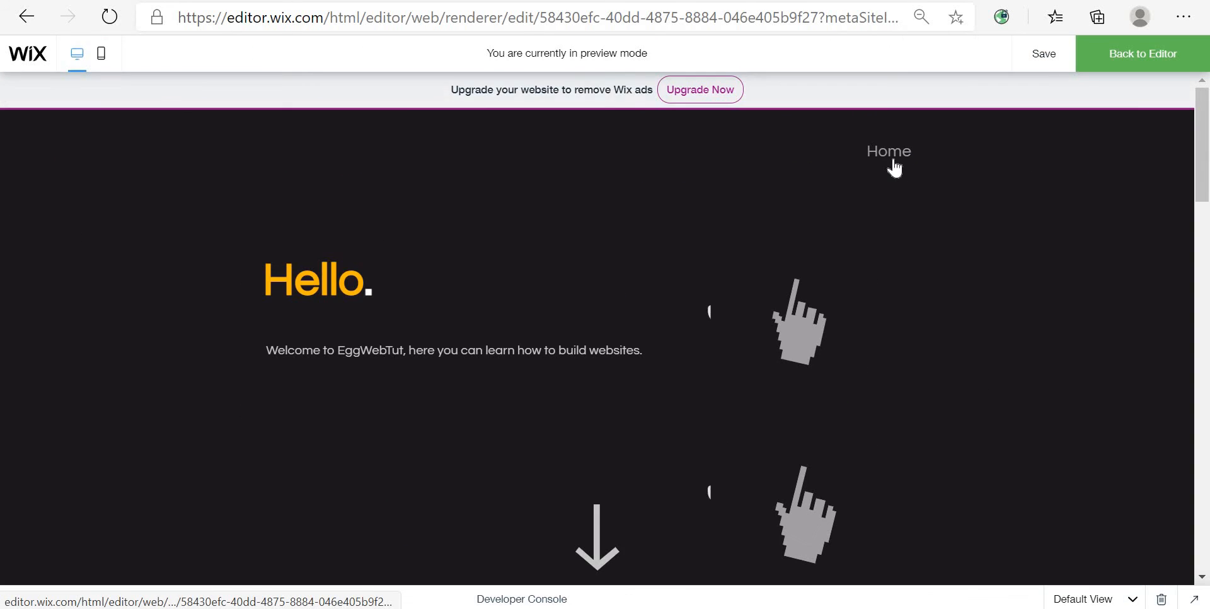
pyautogui.click(1182, 50)
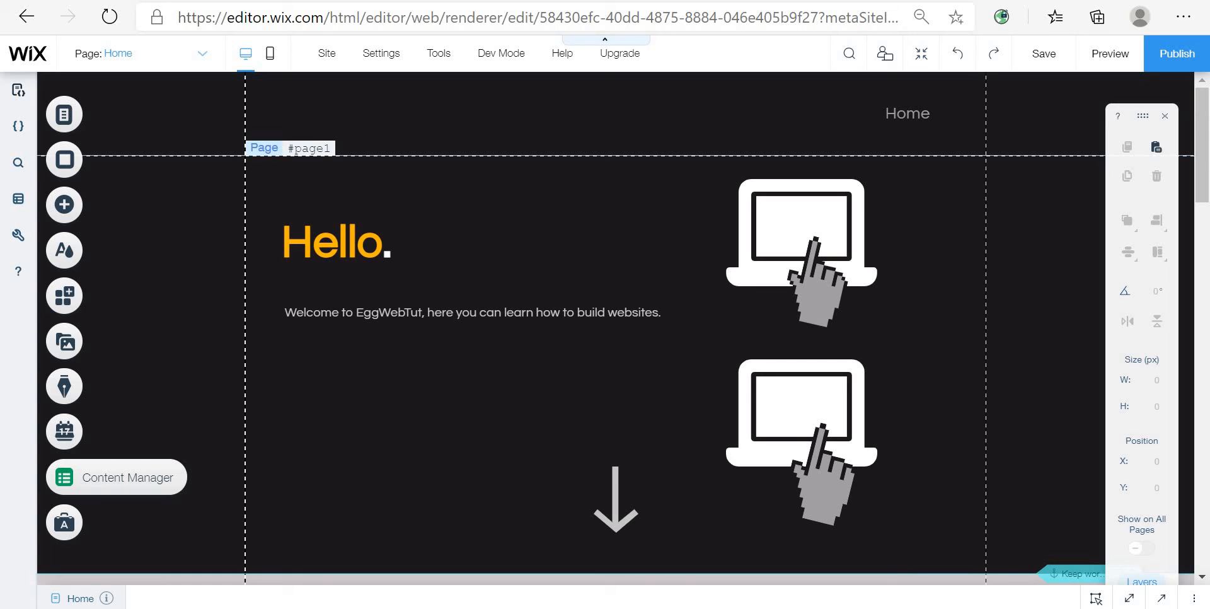
pyautogui.click(419, 242)
pyautogui.click(418, 242)
pyautogui.click(389, 241)
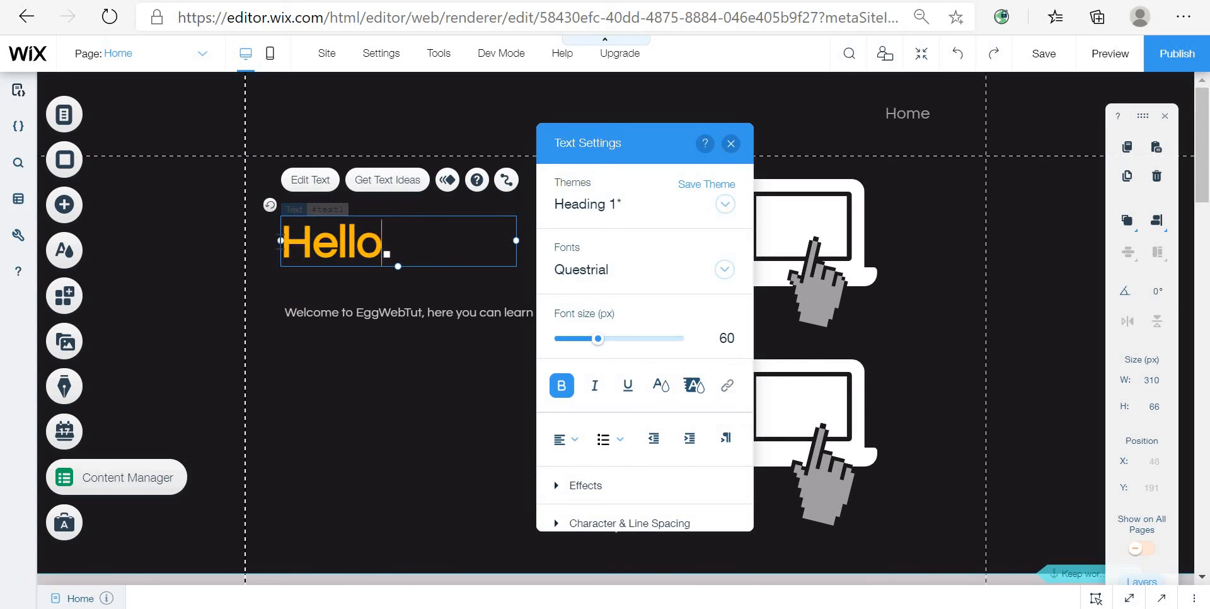
pyautogui.moveTo(388, 241); pyautogui.dragTo(230, 238)
pyautogui.moveTo(390, 242)
pyautogui.mouseDown()
pyautogui.moveTo(340, 246)
pyautogui.moveTo(382, 251)
pyautogui.mouseUp()
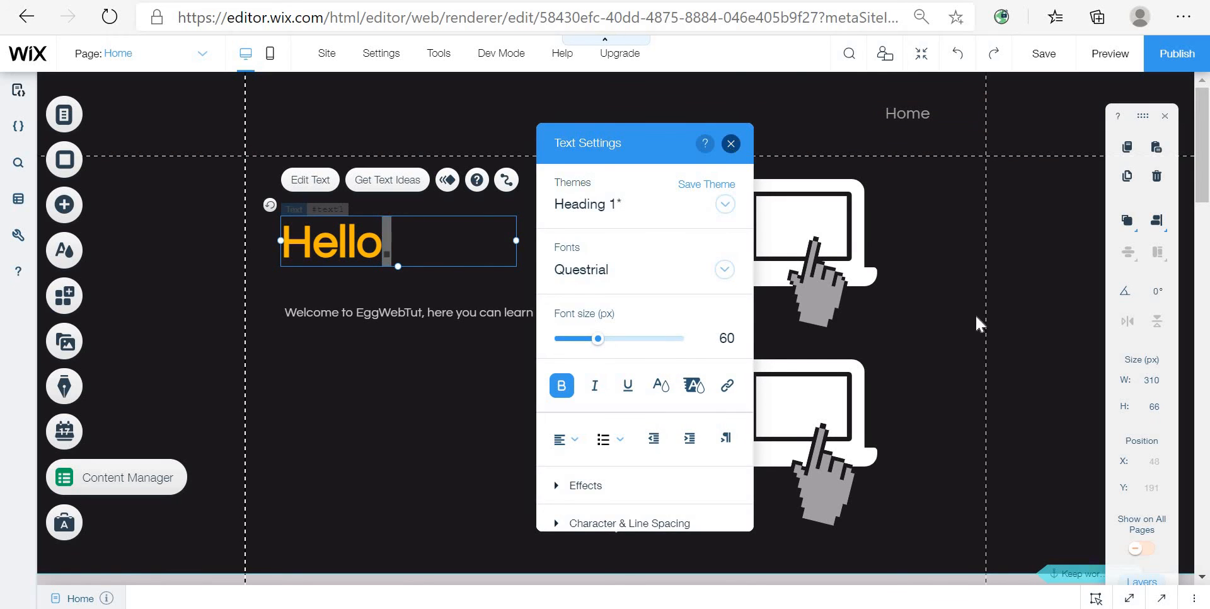
pyautogui.click(995, 320)
pyautogui.click(996, 320)
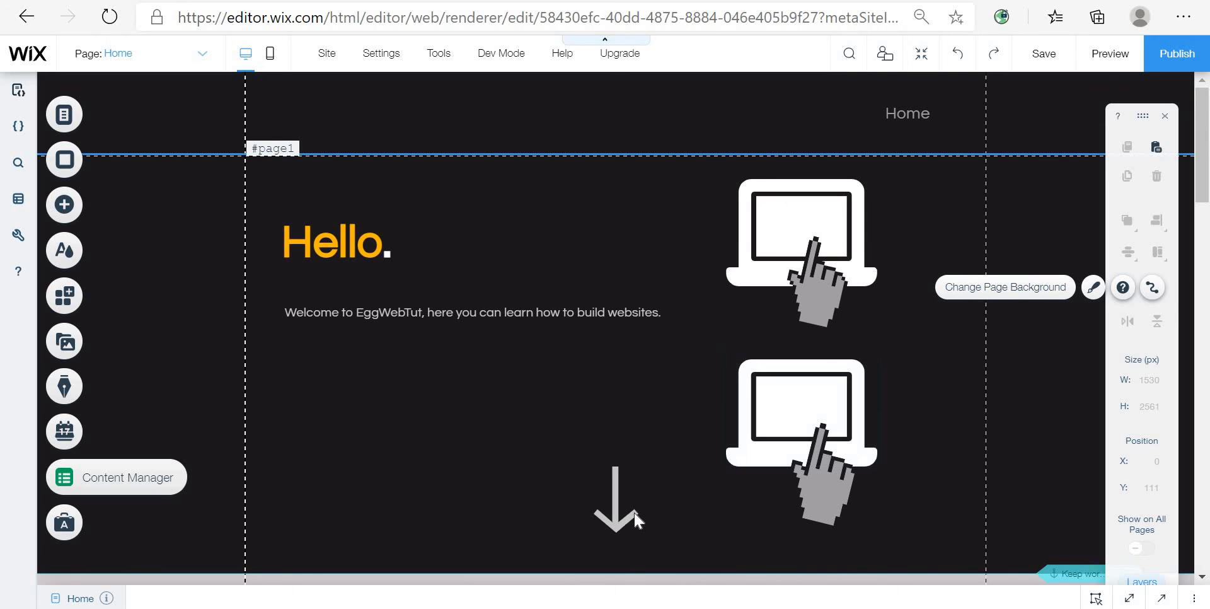
# Step: Scroll through the page to review the text and image strips
pyautogui.scroll(-3, 664, 508)
pyautogui.scroll(1, 874, 432)
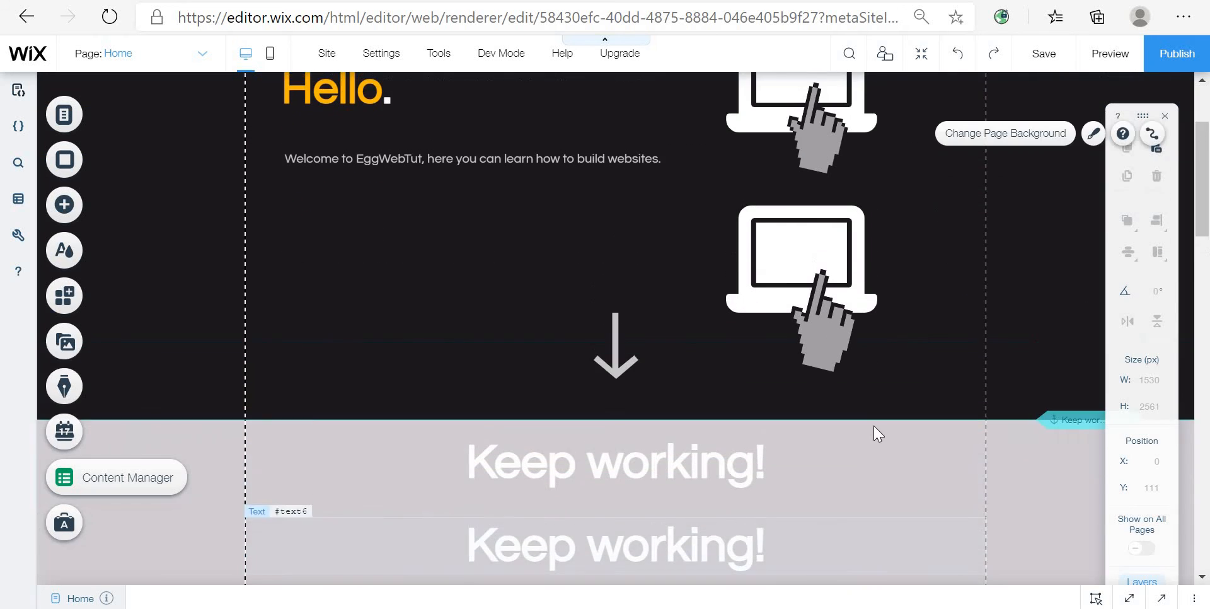
pyautogui.scroll(-7, 873, 425)
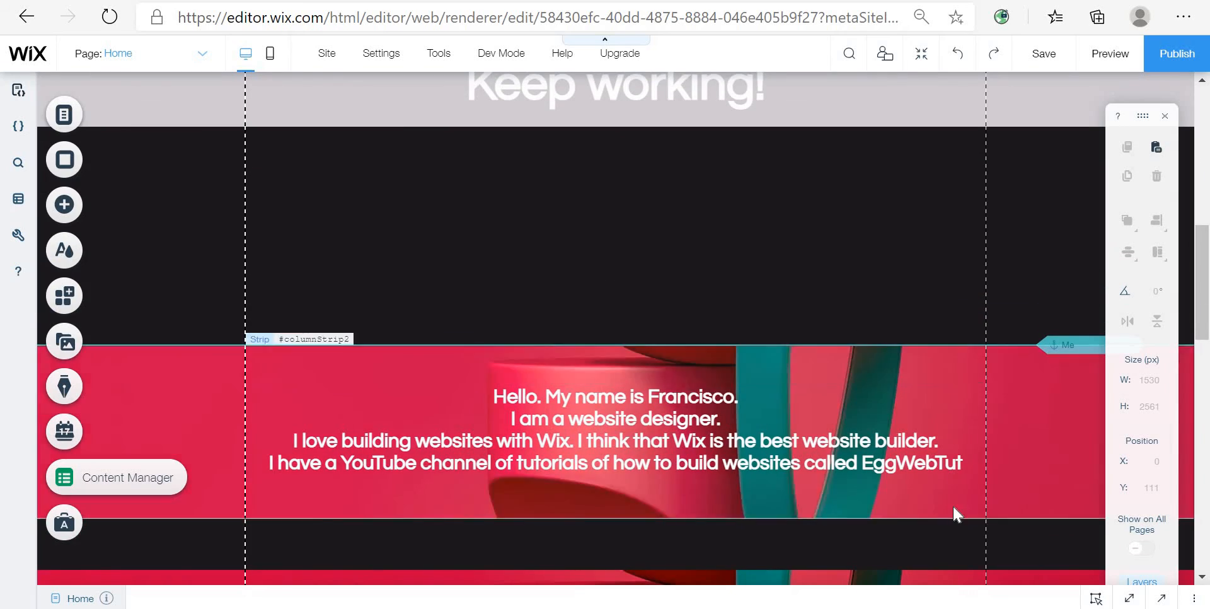
pyautogui.scroll(-10, 950, 504)
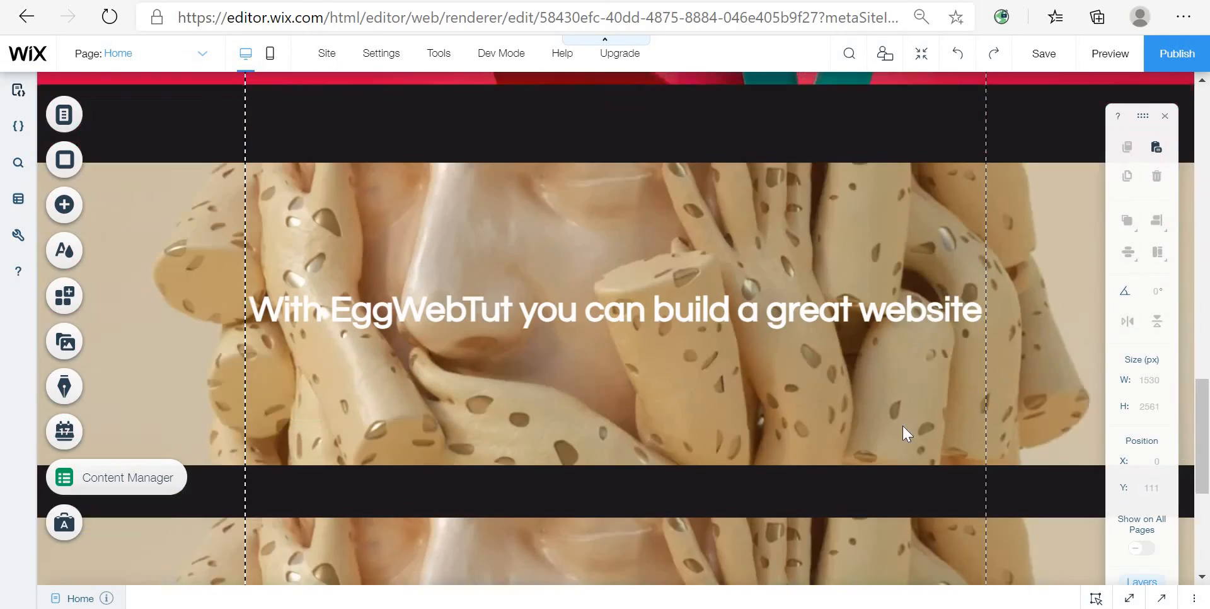
pyautogui.scroll(4, 902, 424)
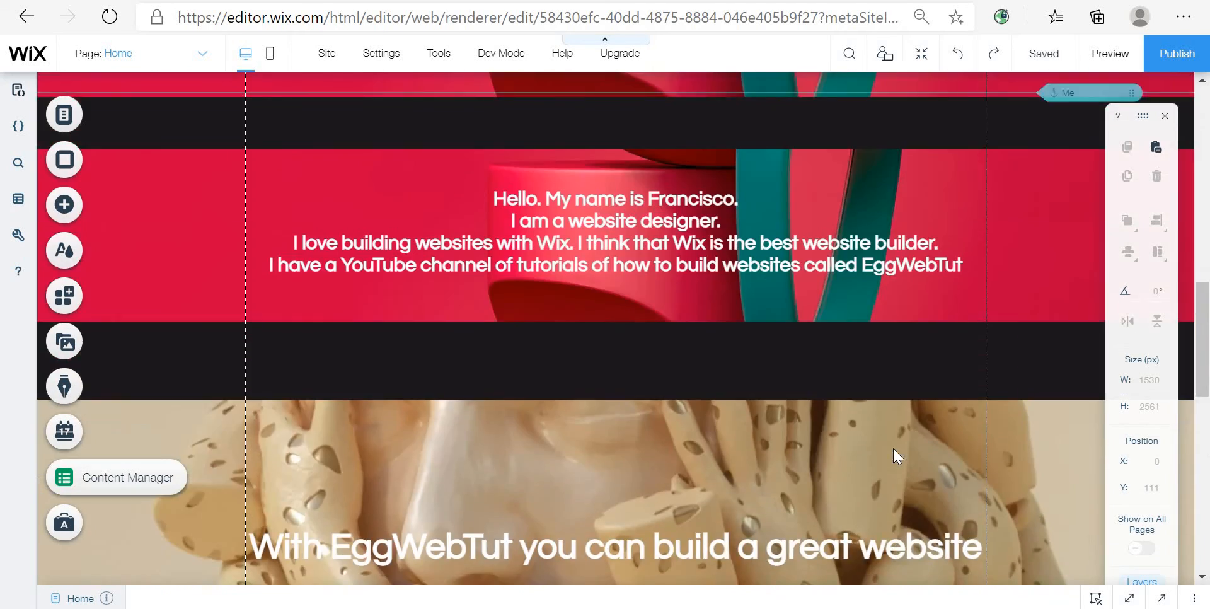
pyautogui.scroll(7, 893, 446)
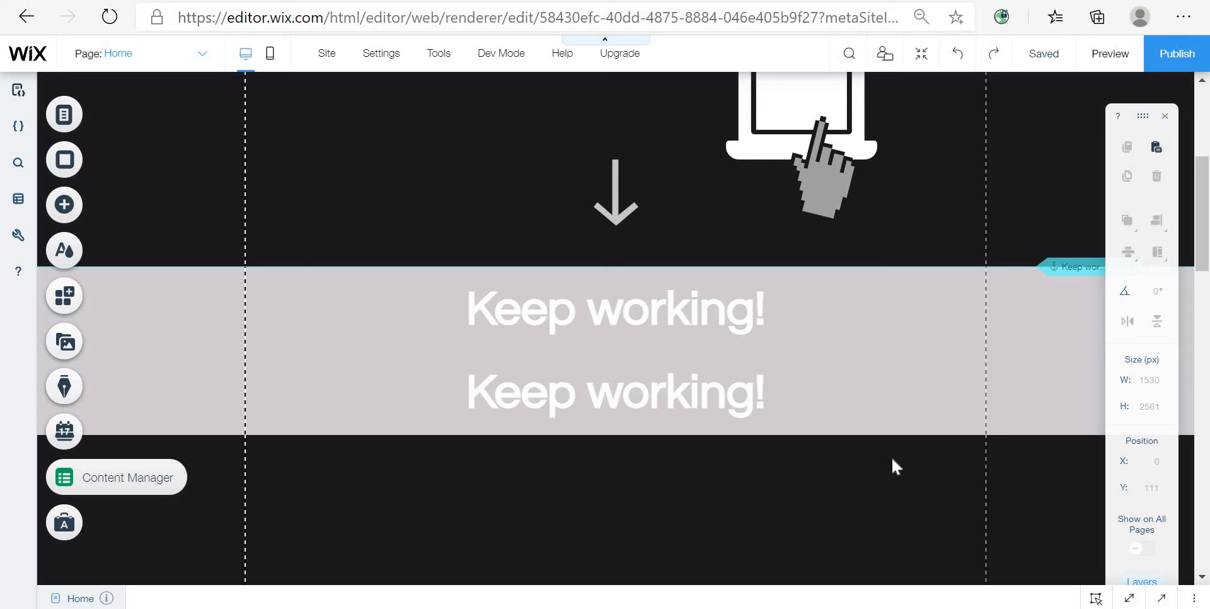
pyautogui.scroll(5, 882, 271)
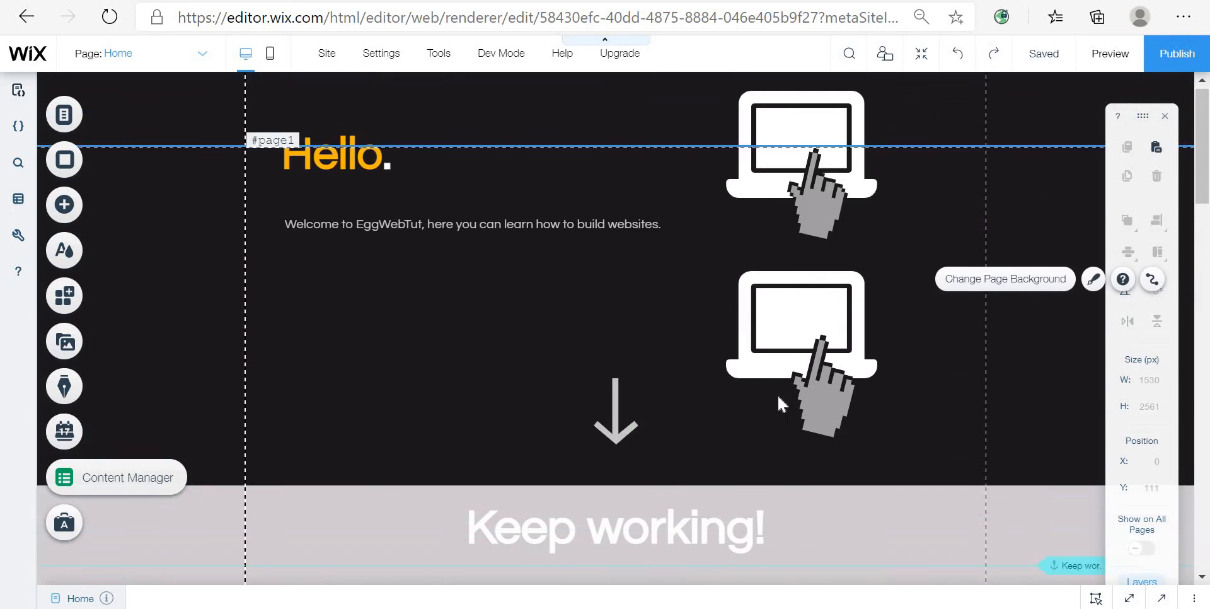
# Step: Open the link settings of the down arrow graphic and view its anchor options on the Home page
pyautogui.click(632, 518)
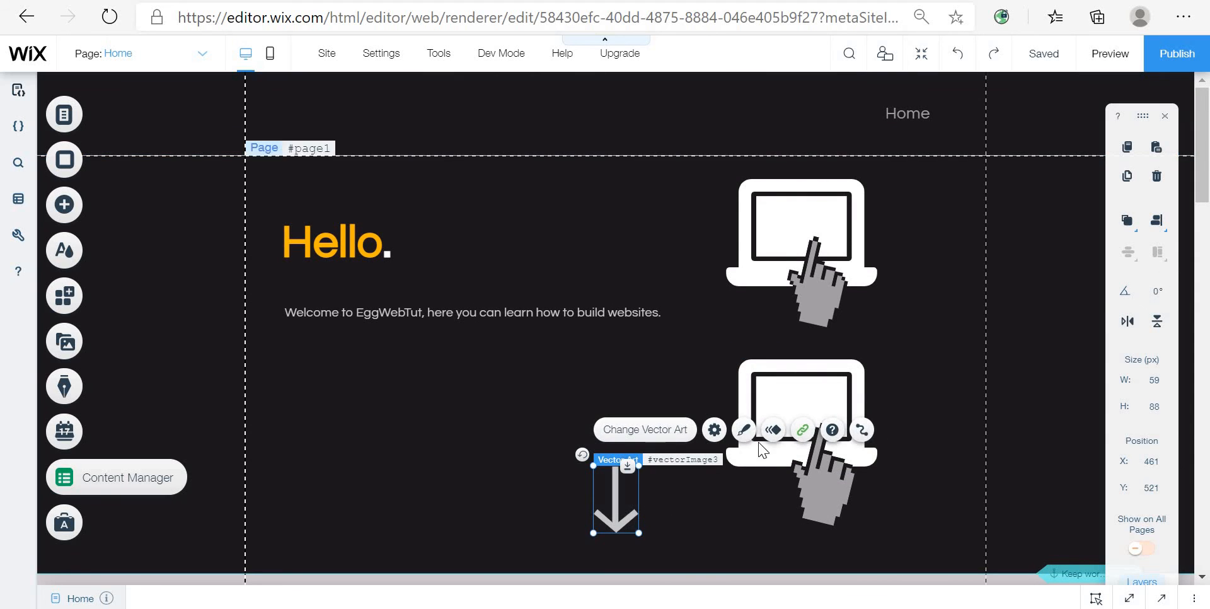
pyautogui.click(802, 429)
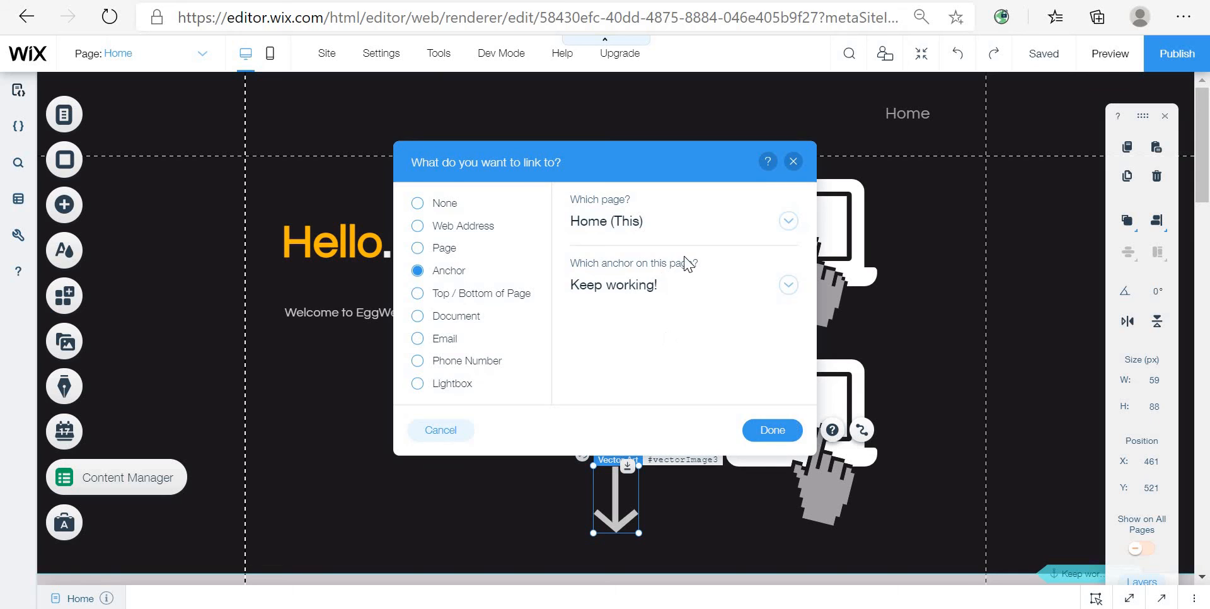
pyautogui.click(691, 284)
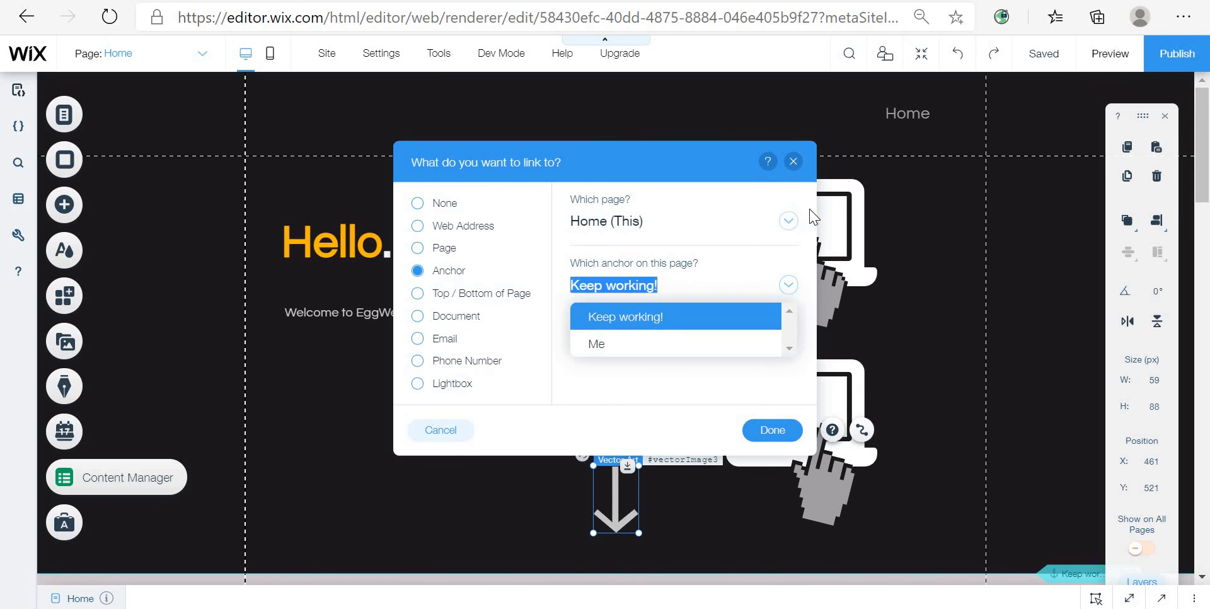
# Step: Preview the site, test the down arrow's scroll to the Keep working! anchor, and return to the editor
pyautogui.click(1110, 54)
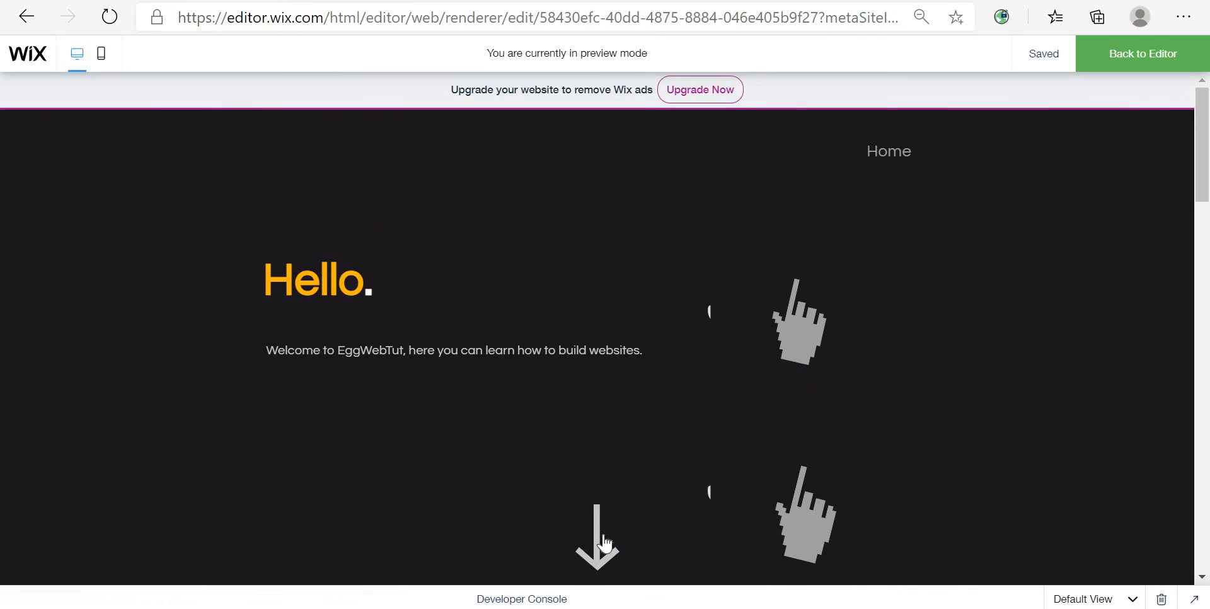
pyautogui.click(603, 536)
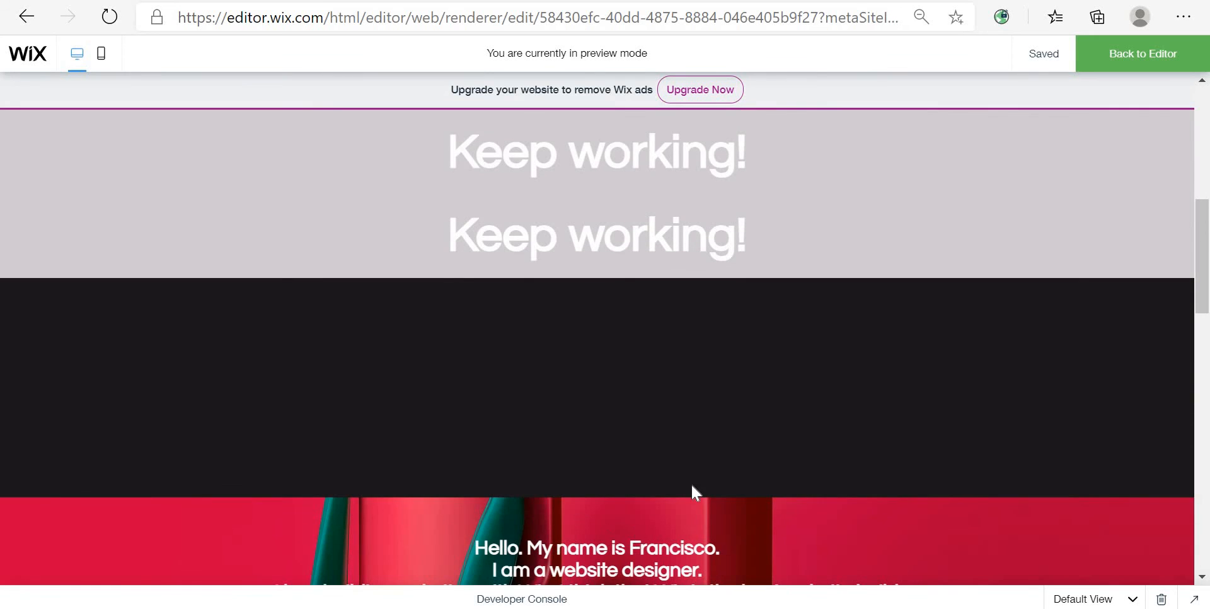
pyautogui.scroll(8, 759, 567)
pyautogui.scroll(-12, 791, 407)
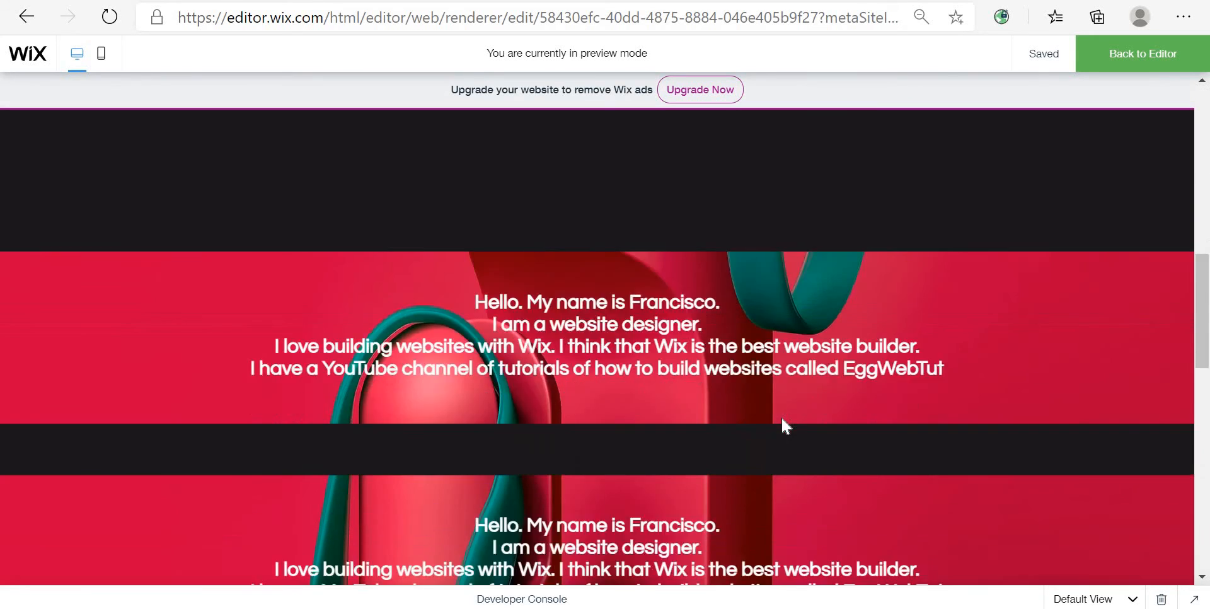
pyautogui.scroll(-10, 782, 426)
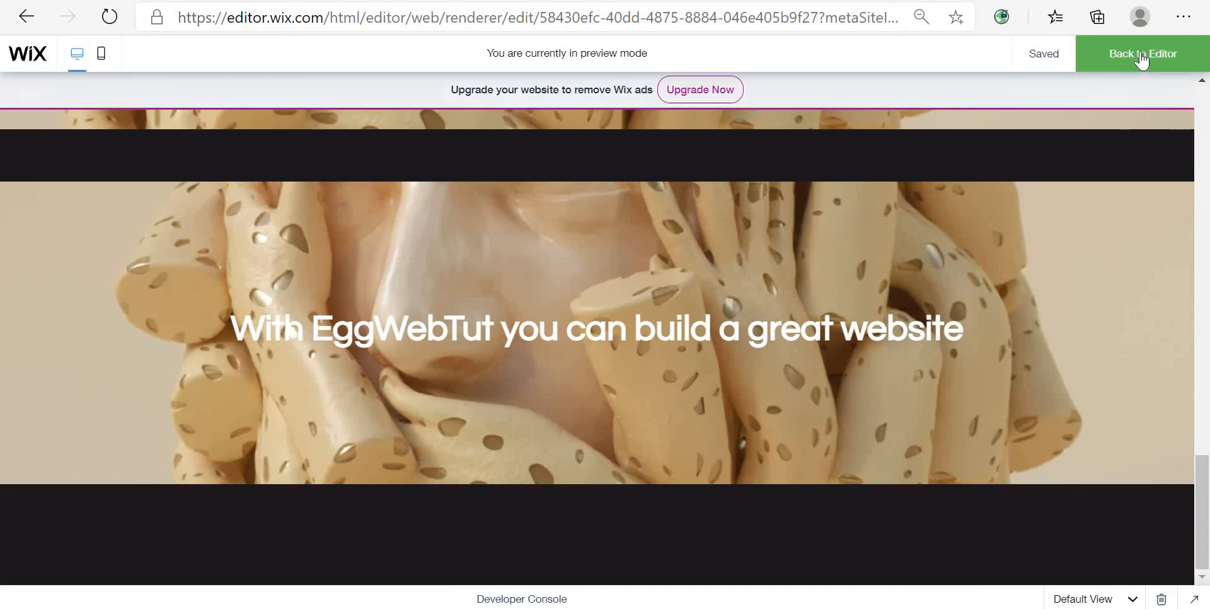
pyautogui.click(1143, 57)
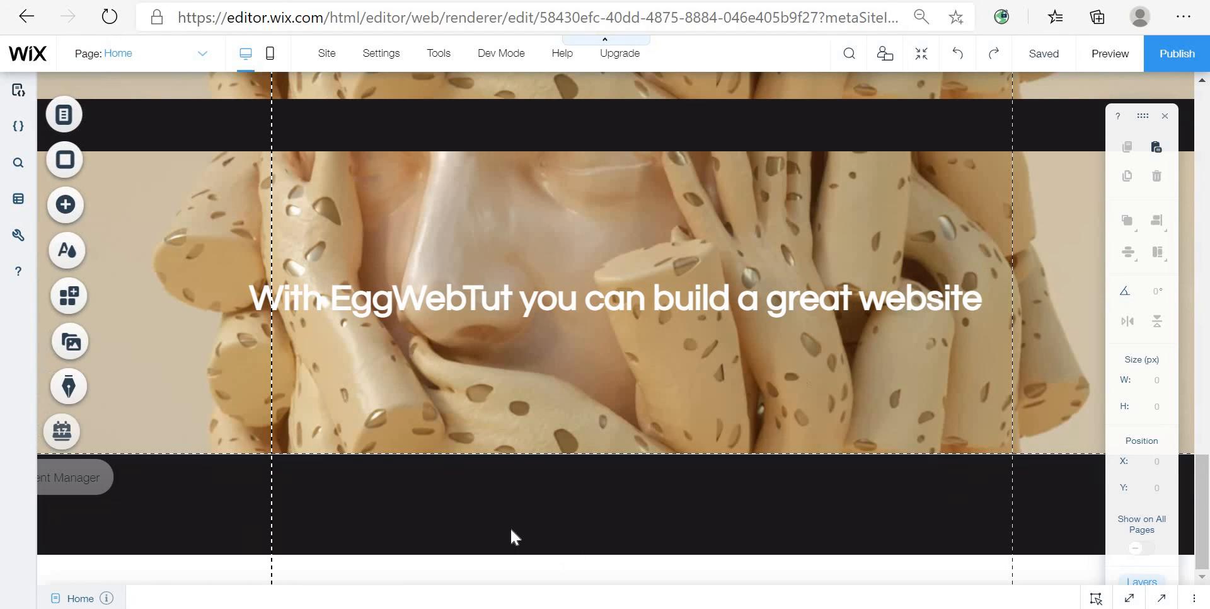